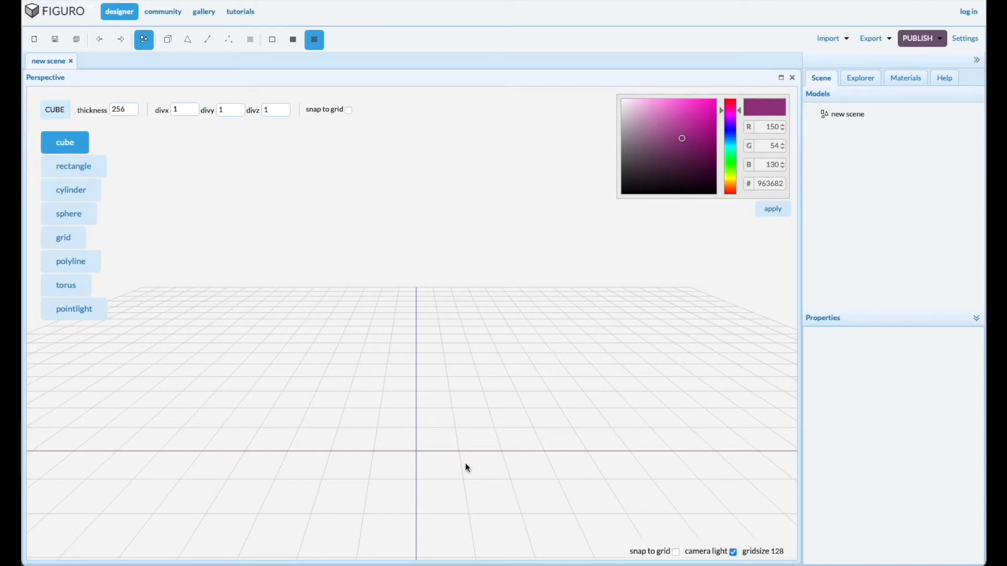
Create a sphere about 263 units across near the grid centre and a cylinder about 116 wide and 256 high beside it
{"action": "left_click", "coordinate": [64, 215]}
{"action": "left_click", "coordinate": [406, 452]}
{"action": "left_click_drag", "start_coordinate": [404, 449], "coordinate": [391, 436]}
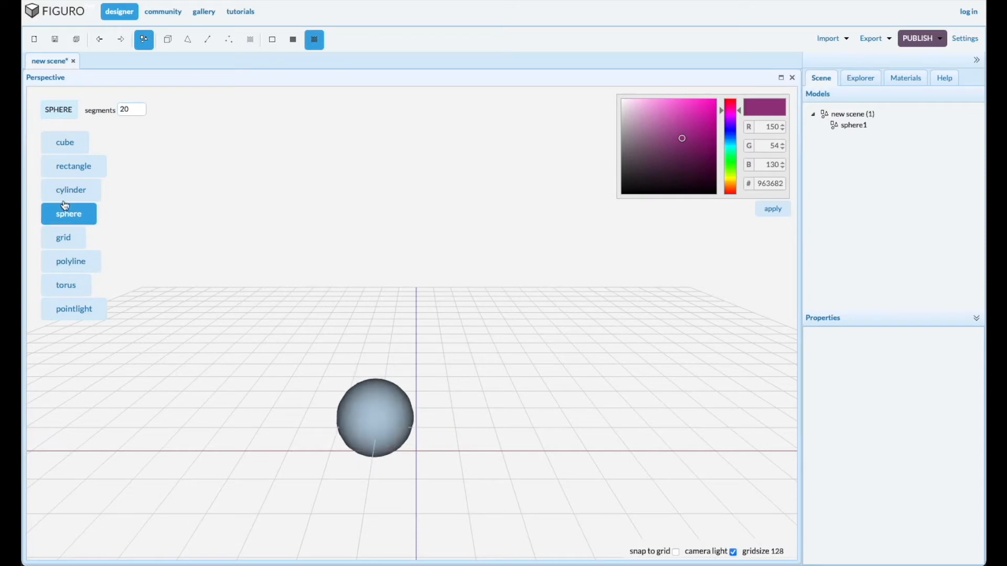
{"action": "left_click", "coordinate": [63, 191]}
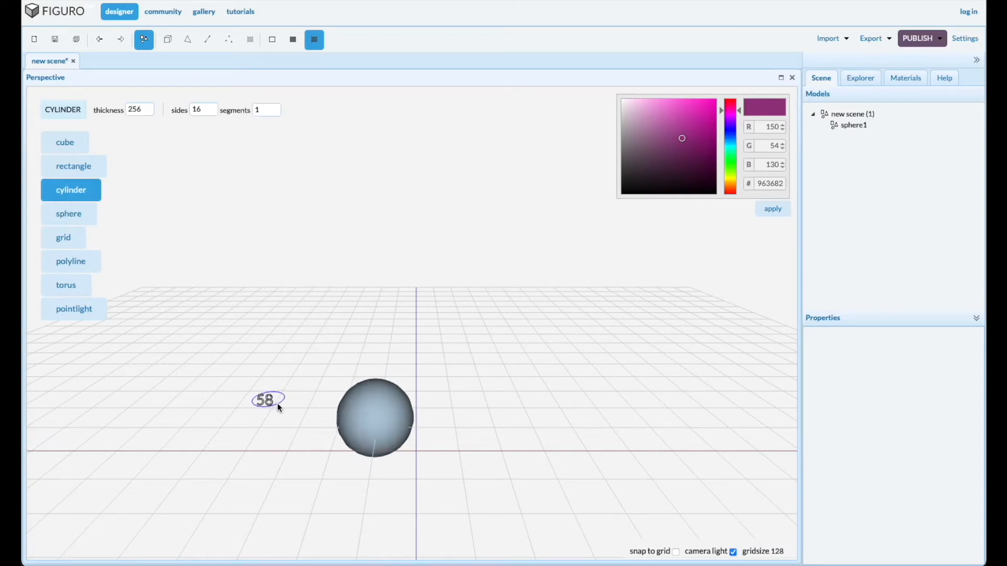
{"action": "left_click", "coordinate": [277, 403]}
Centre both the sphere and the cylinder at the grid origin using an absolute move to 0, 0, 0
{"action": "left_click", "coordinate": [853, 126]}
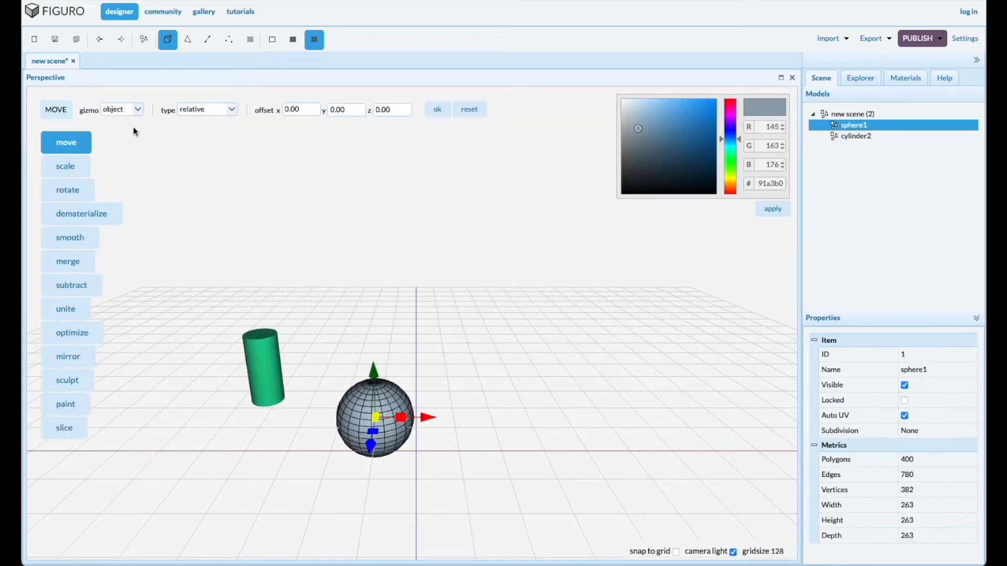
{"action": "left_click", "coordinate": [207, 110]}
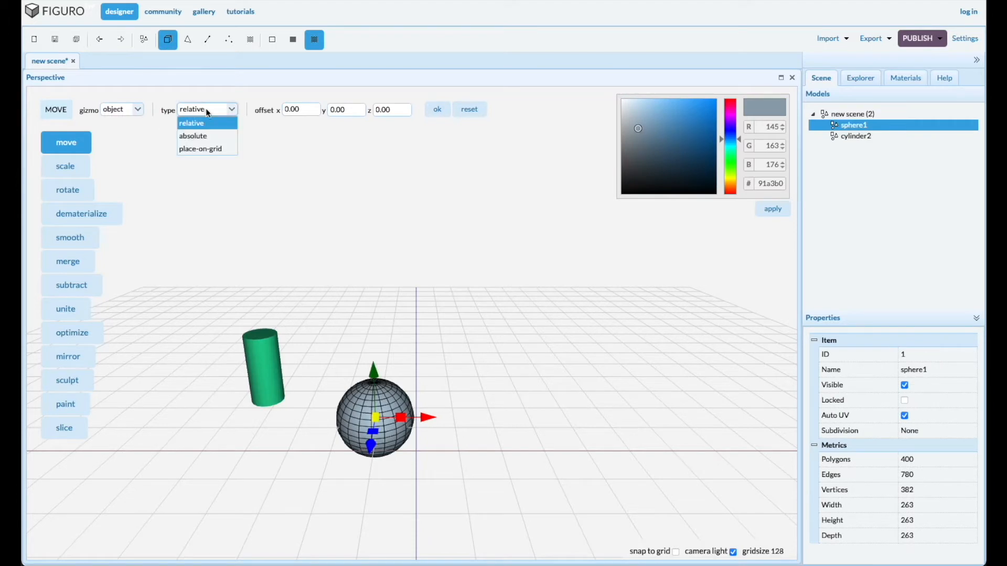
{"action": "left_click", "coordinate": [203, 136]}
{"action": "left_click", "coordinate": [437, 110]}
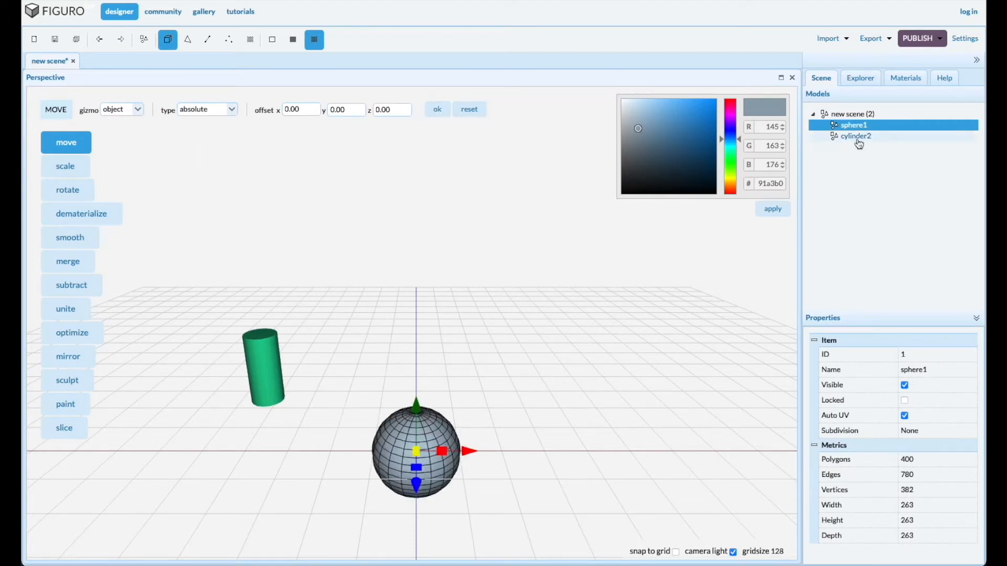
{"action": "left_click", "coordinate": [858, 137]}
{"action": "left_click", "coordinate": [437, 111]}
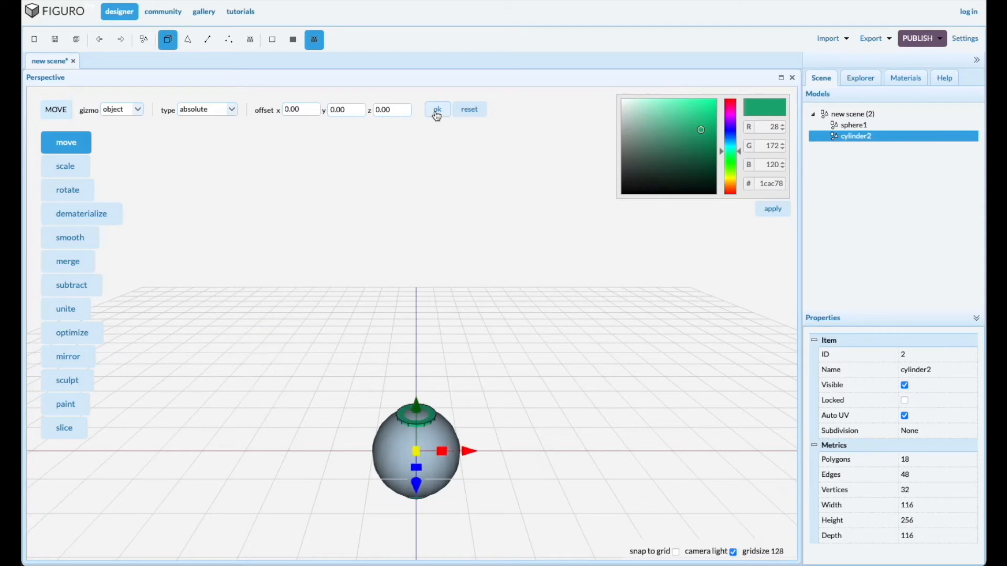
Raise the cylinder out of the sphere, shorten it to about 133 high and seat it on top of the sphere
{"action": "left_click_drag", "start_coordinate": [418, 407], "coordinate": [425, 310]}
{"action": "scroll", "coordinate": [395, 477], "scroll_direction": "up", "scroll_amount": 5}
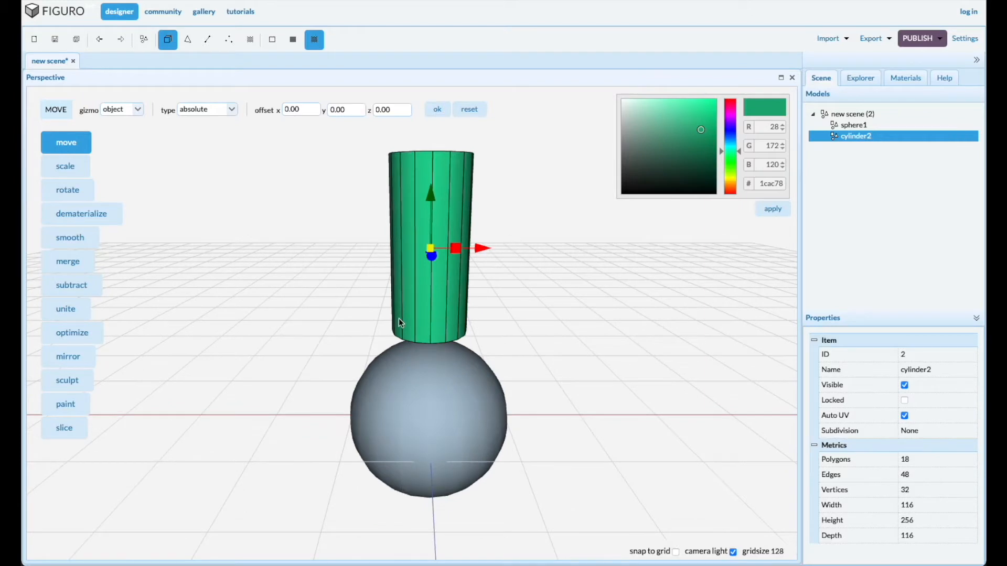
{"action": "left_click", "coordinate": [66, 167]}
{"action": "left_click_drag", "start_coordinate": [431, 195], "coordinate": [425, 232]}
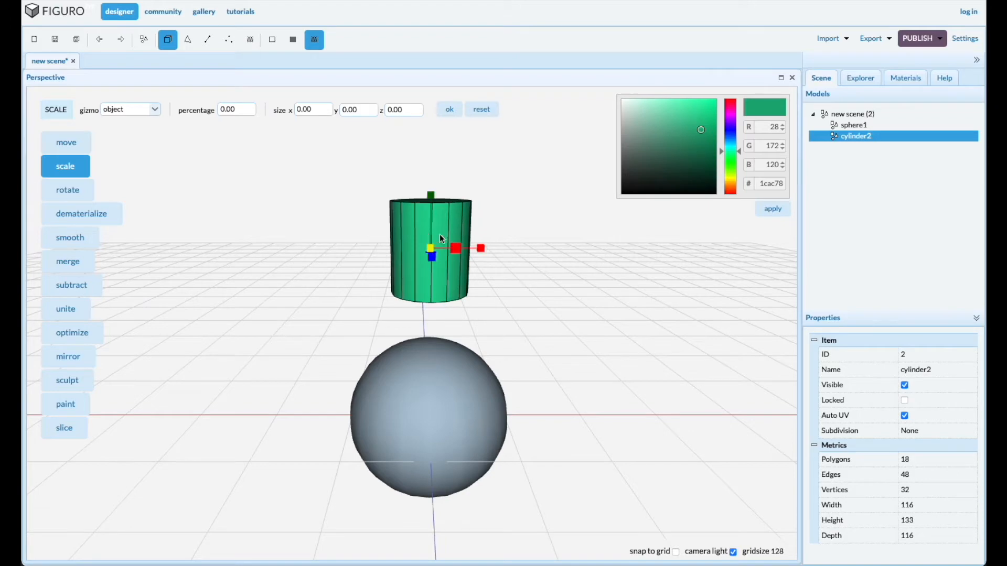
{"action": "left_click", "coordinate": [68, 144]}
{"action": "left_click_drag", "start_coordinate": [431, 201], "coordinate": [416, 266]}
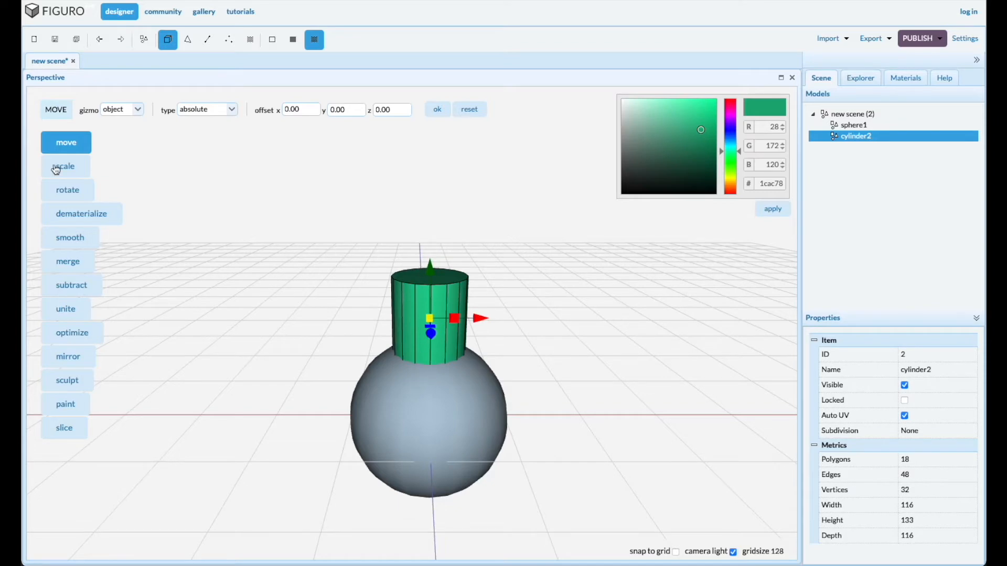
Scale the cylinder uniformly to about 95 wide and 110 high, and shrink its top face to taper it into a spike
{"action": "left_click", "coordinate": [78, 168]}
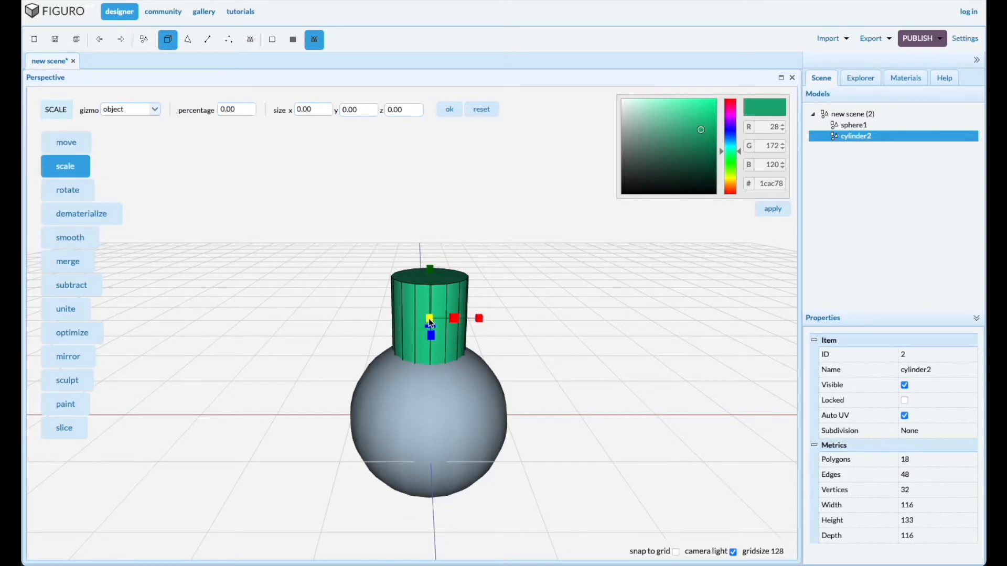
{"action": "left_click_drag", "start_coordinate": [430, 322], "coordinate": [423, 317]}
{"action": "left_click_drag", "start_coordinate": [495, 269], "coordinate": [494, 288]}
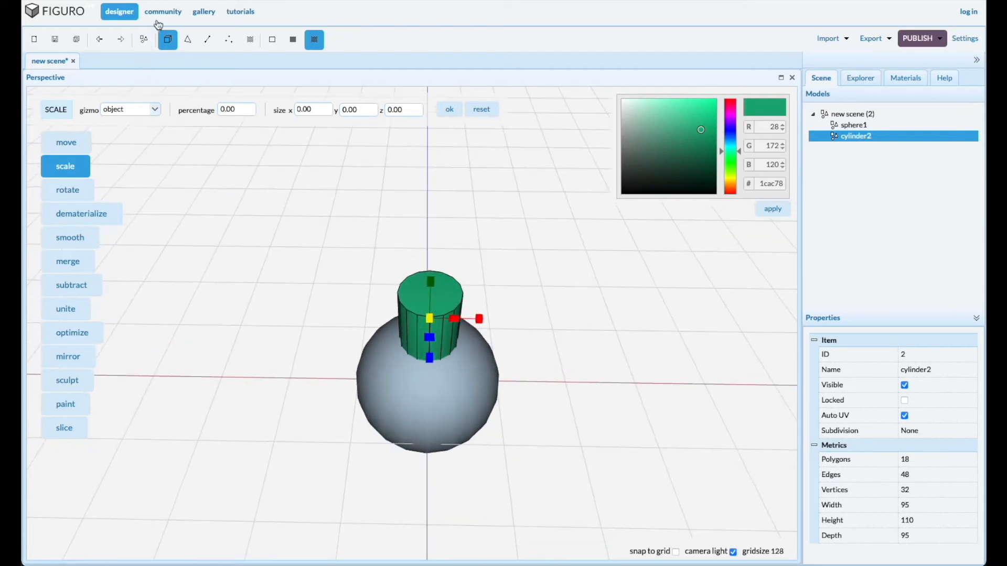
{"action": "left_click", "coordinate": [186, 41]}
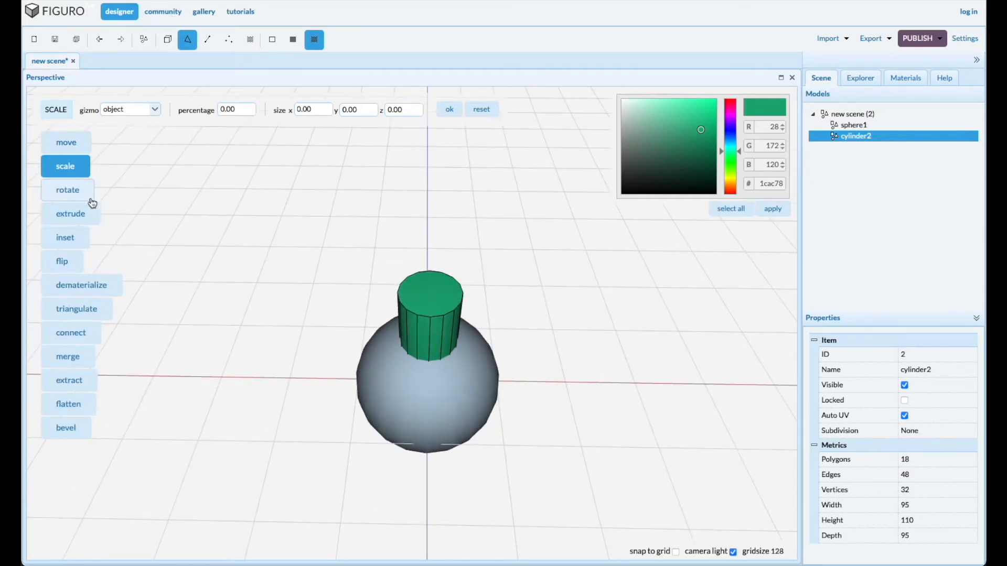
{"action": "left_click", "coordinate": [434, 297]}
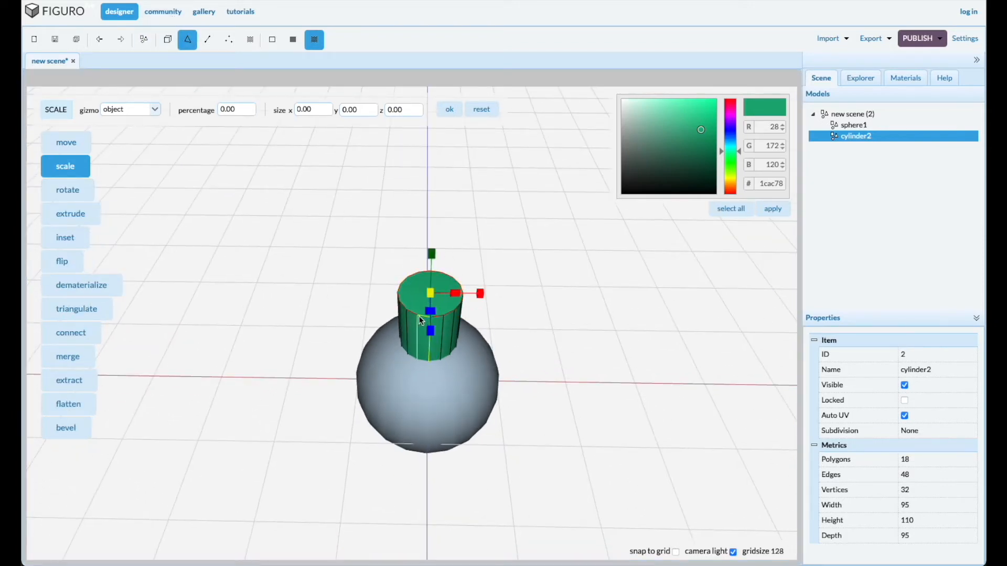
{"action": "left_click_drag", "start_coordinate": [429, 314], "coordinate": [351, 323]}
Round the spike's tip by bevelling its top polygon twice
{"action": "left_click", "coordinate": [74, 429]}
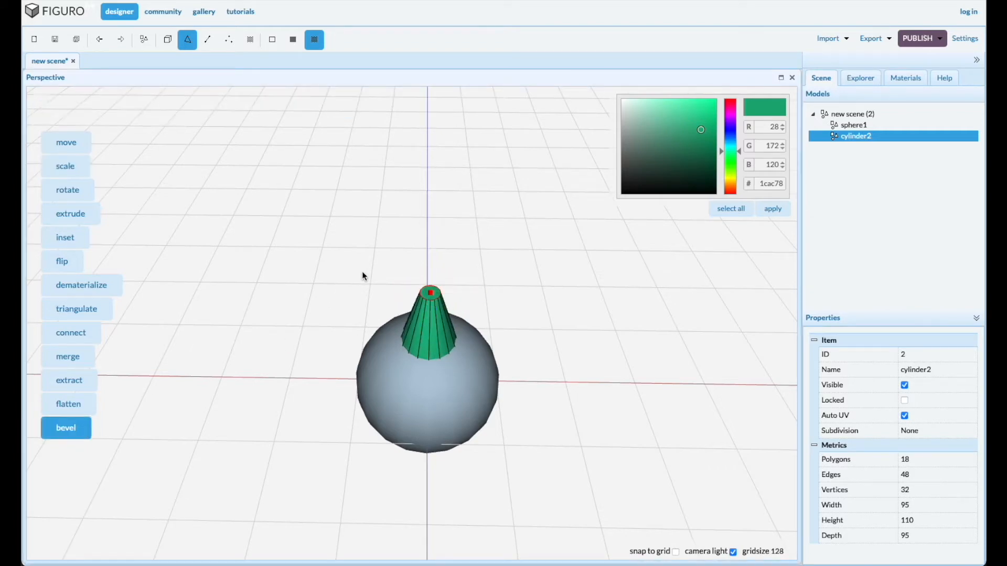
{"action": "scroll", "coordinate": [415, 298], "scroll_direction": "up", "scroll_amount": 3}
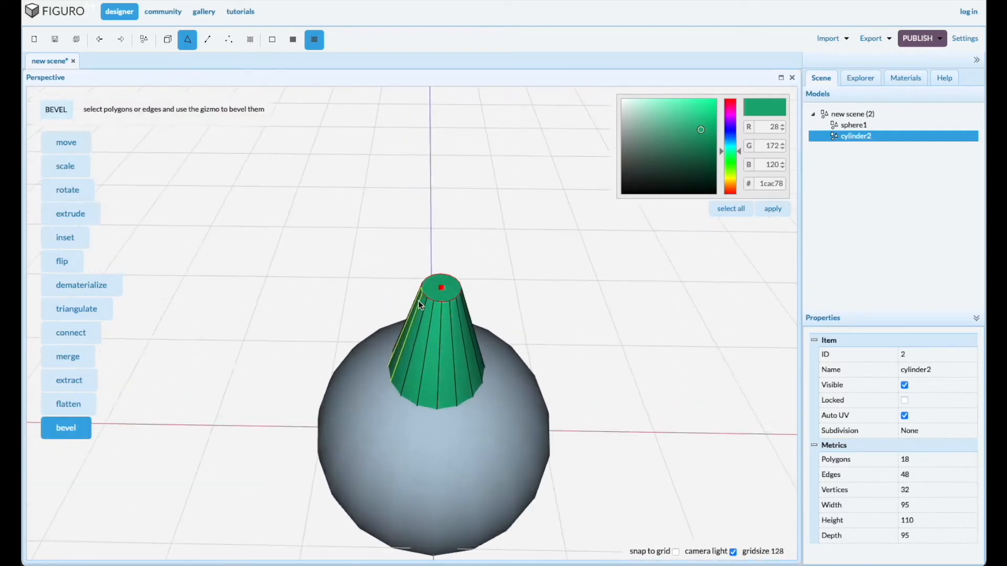
{"action": "left_click_drag", "start_coordinate": [440, 288], "coordinate": [465, 347]}
{"action": "left_click", "coordinate": [497, 295]}
{"action": "left_click", "coordinate": [442, 289]}
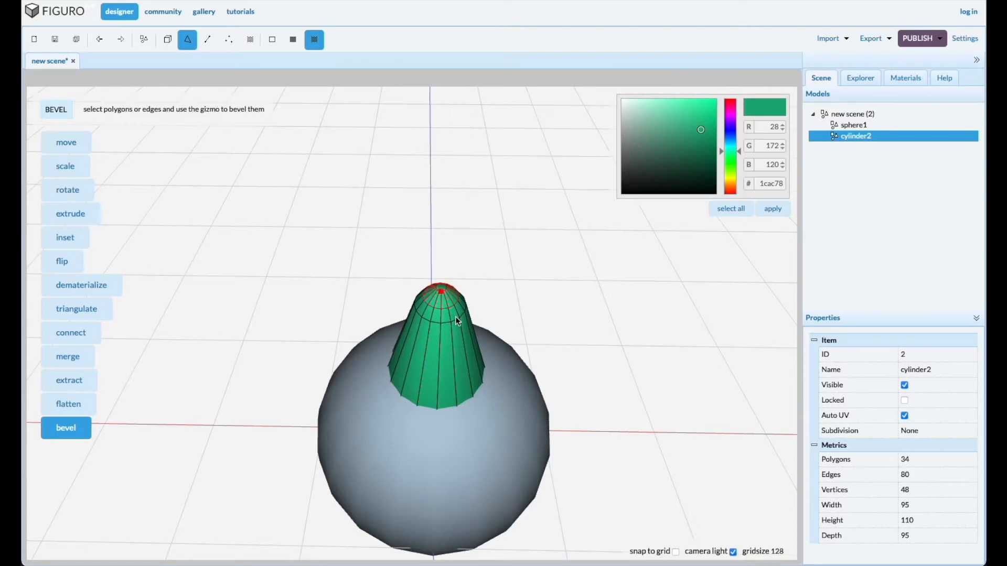
{"action": "left_click_drag", "start_coordinate": [455, 316], "coordinate": [454, 317]}
{"action": "left_click", "coordinate": [610, 276]}
Lower the whole spike object slightly so its base sinks into the sphere
{"action": "left_click_drag", "start_coordinate": [591, 316], "coordinate": [578, 341]}
{"action": "scroll", "coordinate": [464, 435], "scroll_direction": "down", "scroll_amount": 5}
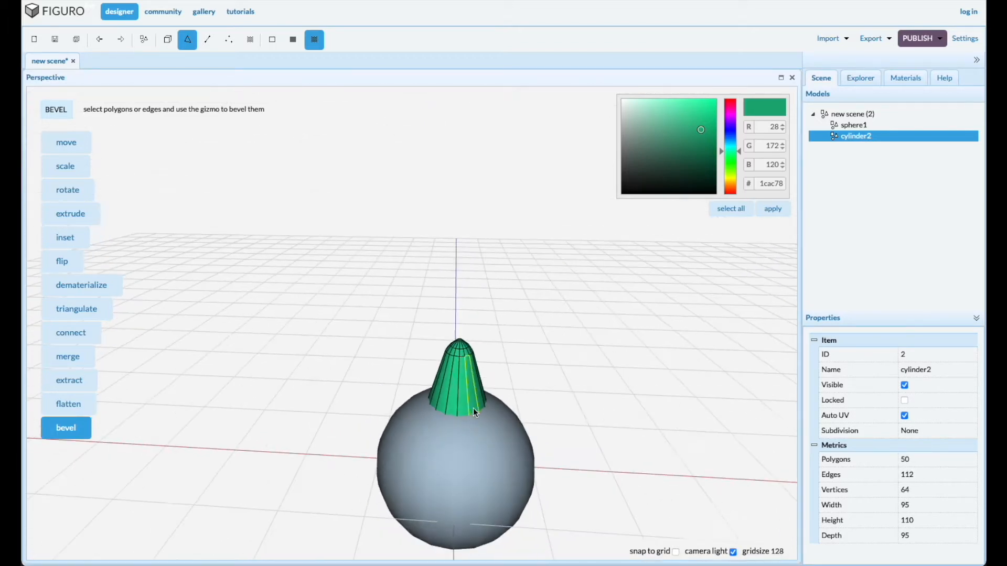
{"action": "right_click_drag", "start_coordinate": [536, 491], "coordinate": [539, 474]}
{"action": "left_click_drag", "start_coordinate": [540, 497], "coordinate": [543, 487]}
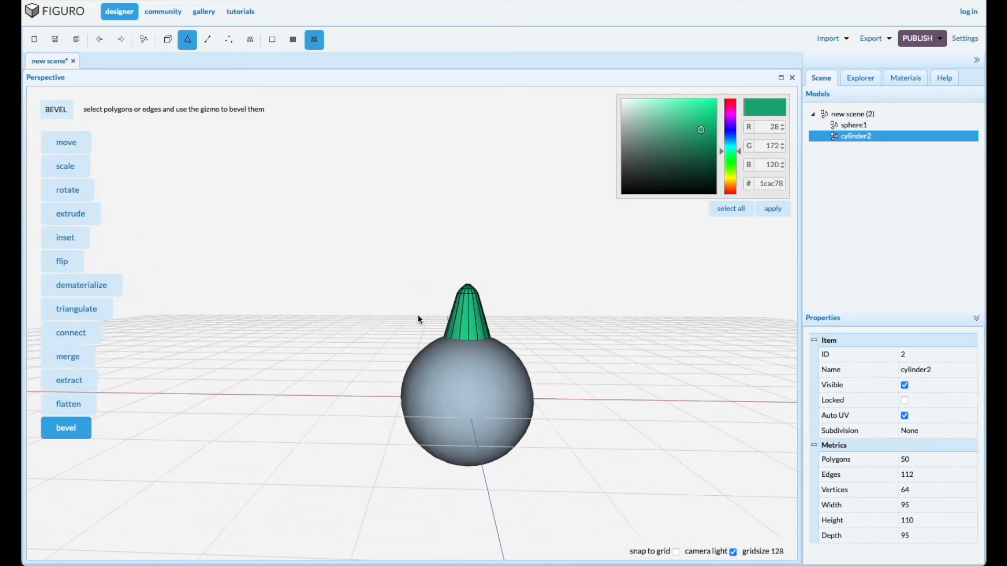
{"action": "left_click", "coordinate": [72, 145]}
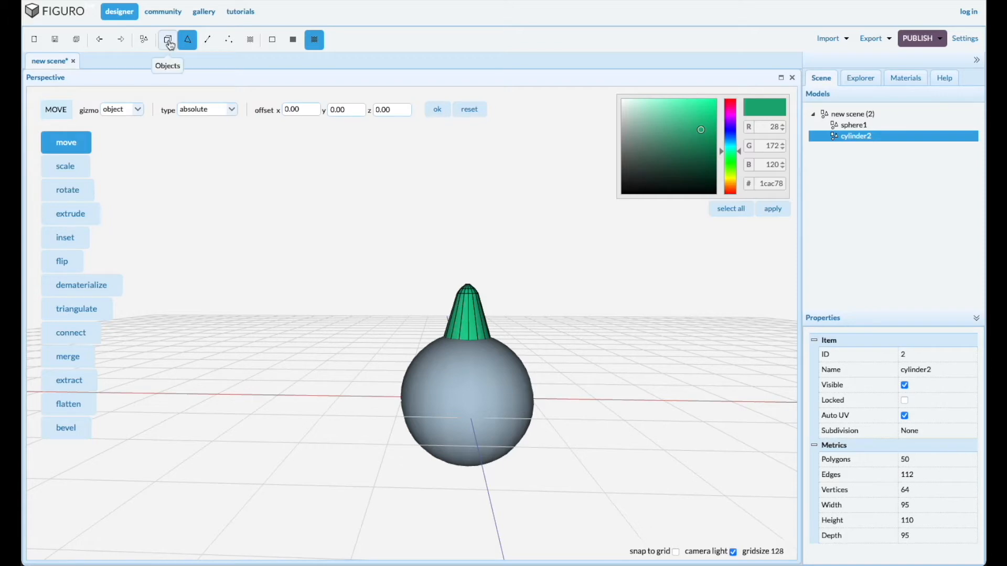
{"action": "left_click", "coordinate": [171, 45]}
{"action": "left_click_drag", "start_coordinate": [467, 262], "coordinate": [467, 267]}
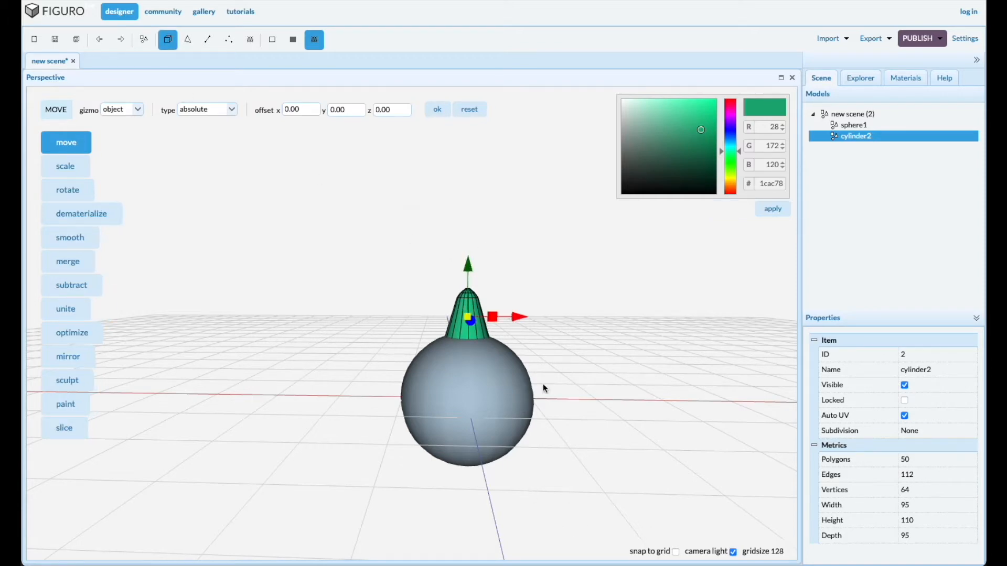
Mirror the spike across the Y axis and nest both spikes under sphere1 in the model tree
{"action": "left_click", "coordinate": [62, 355]}
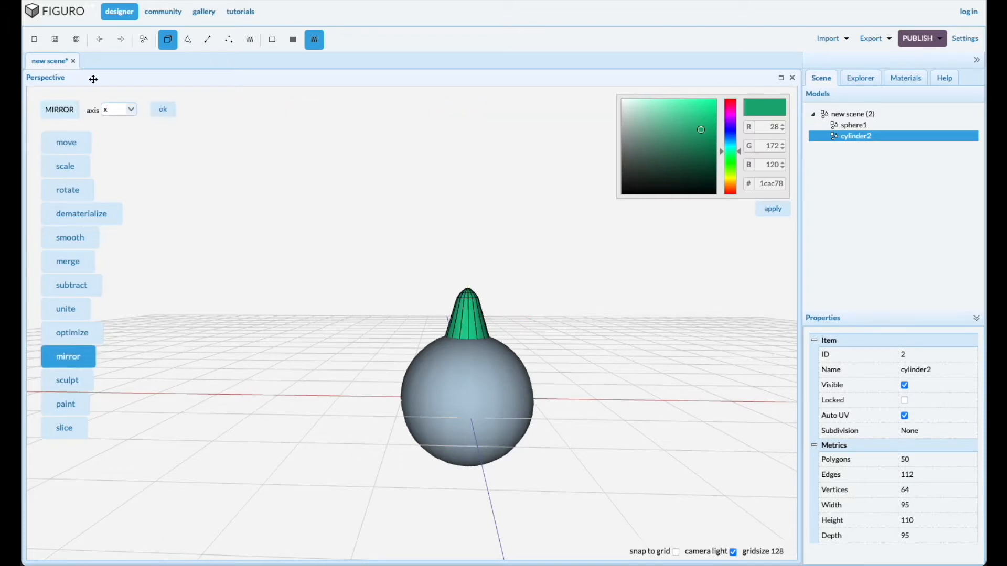
{"action": "left_click", "coordinate": [130, 109]}
{"action": "left_click", "coordinate": [117, 134]}
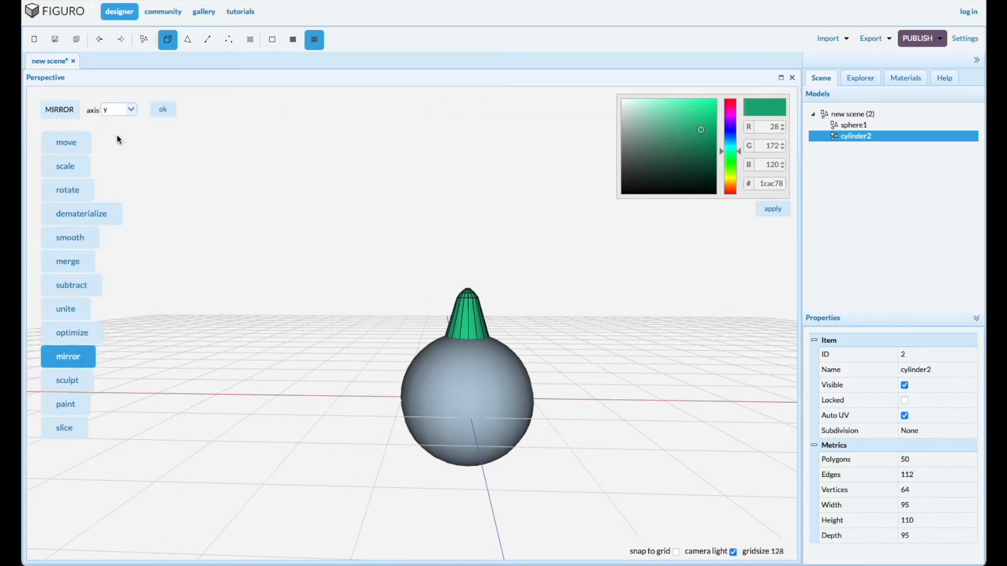
{"action": "left_click", "coordinate": [159, 111]}
{"action": "mouse_move", "coordinate": [862, 141]}
{"action": "left_mouse_down"}
{"action": "mouse_move", "coordinate": [850, 126]}
{"action": "mouse_move", "coordinate": [857, 151]}
{"action": "mouse_move", "coordinate": [858, 129]}
{"action": "left_mouse_up"}
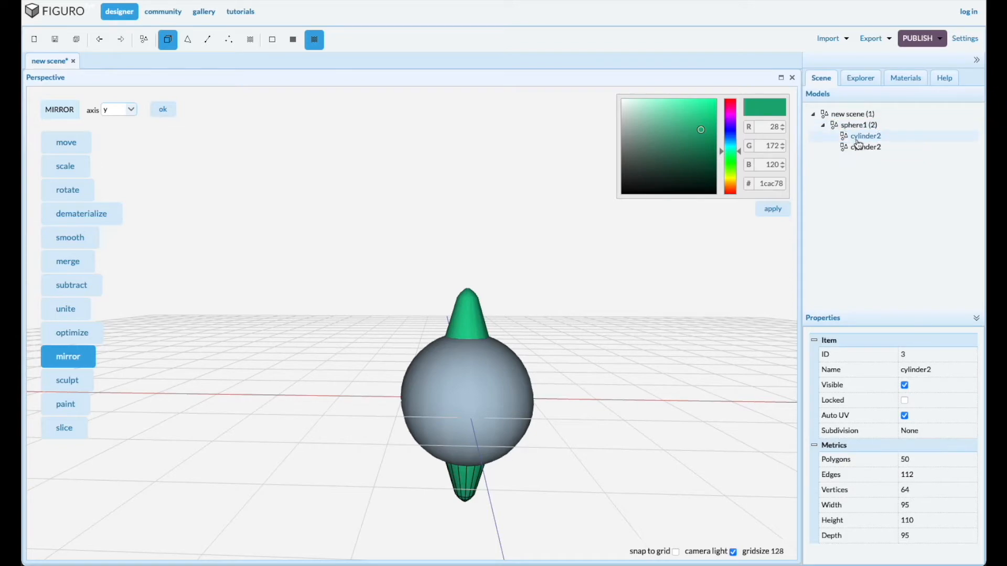
Duplicate the upper and lower spikes in place at scene level
{"action": "left_click_drag", "start_coordinate": [642, 403], "coordinate": [632, 398]}
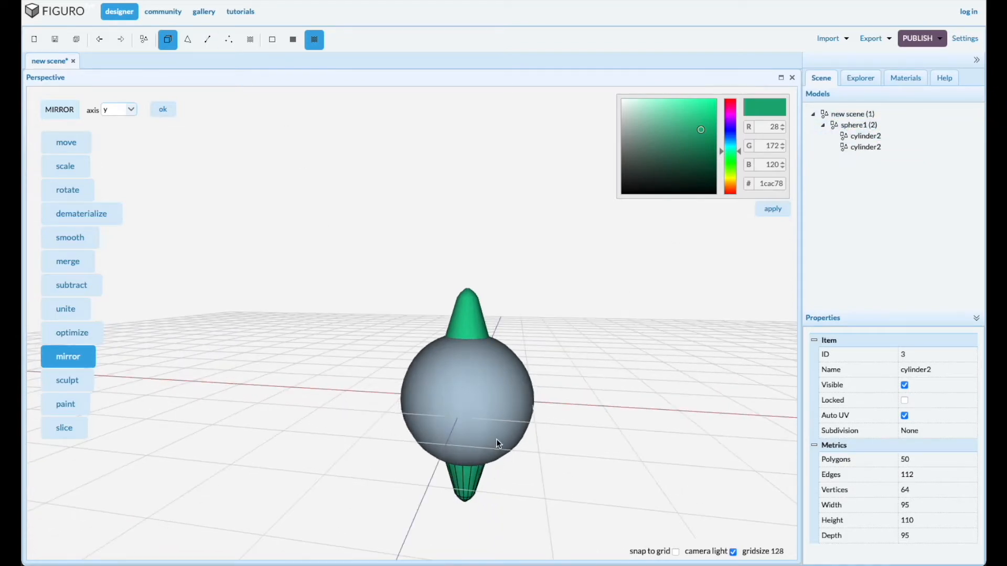
{"action": "left_click", "coordinate": [466, 317], "text": "shift"}
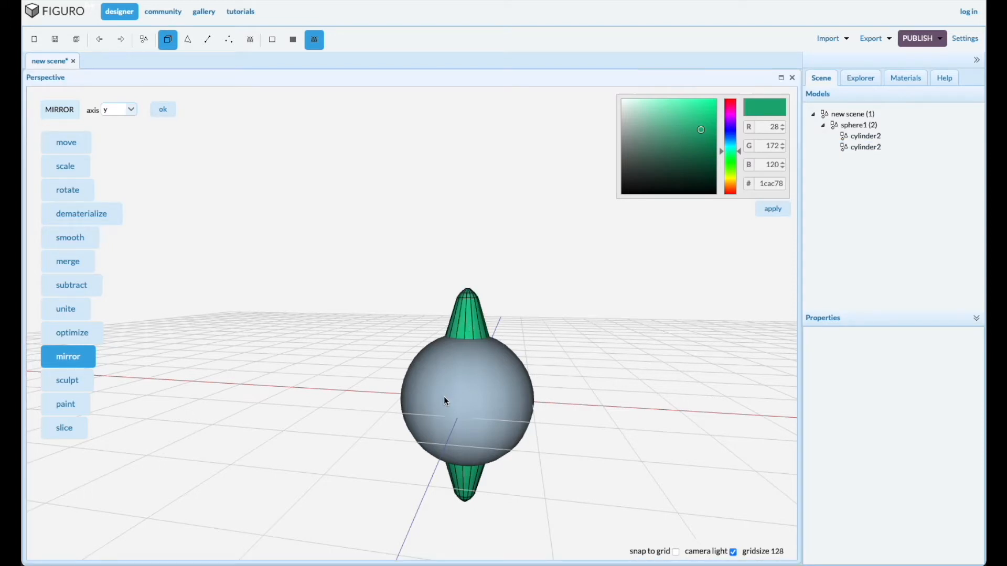
{"action": "key", "text": "ctrl+v"}
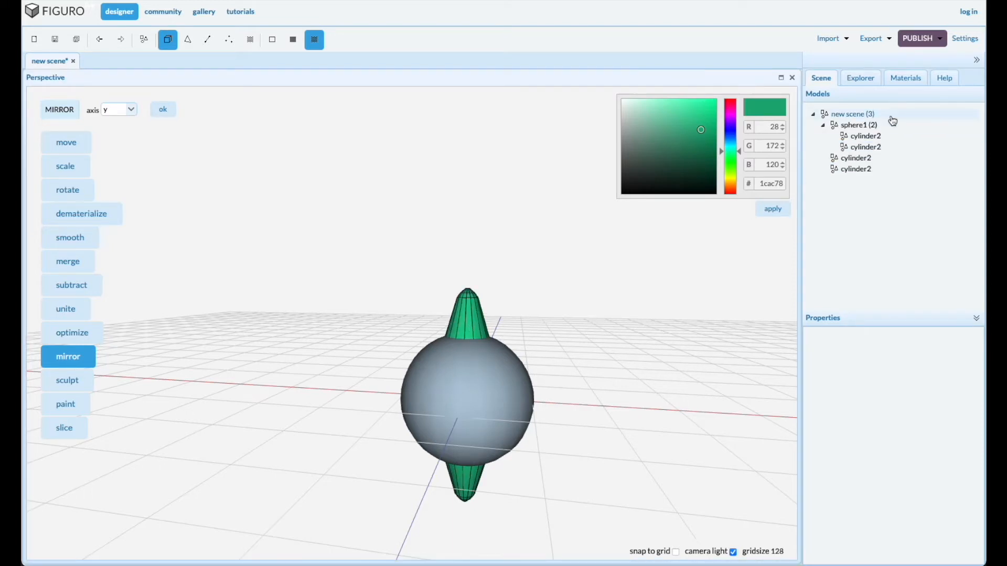
Rotate the sphere with its two nested spikes 60 degrees about the X axis
{"action": "left_click", "coordinate": [856, 125]}
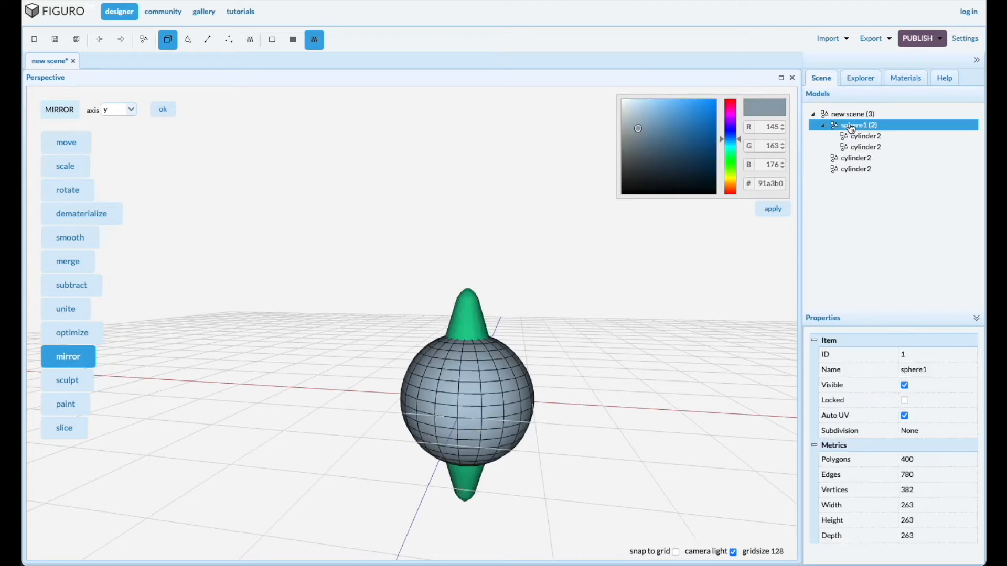
{"action": "left_click", "coordinate": [67, 190]}
{"action": "left_click_drag", "start_coordinate": [375, 374], "coordinate": [357, 371]}
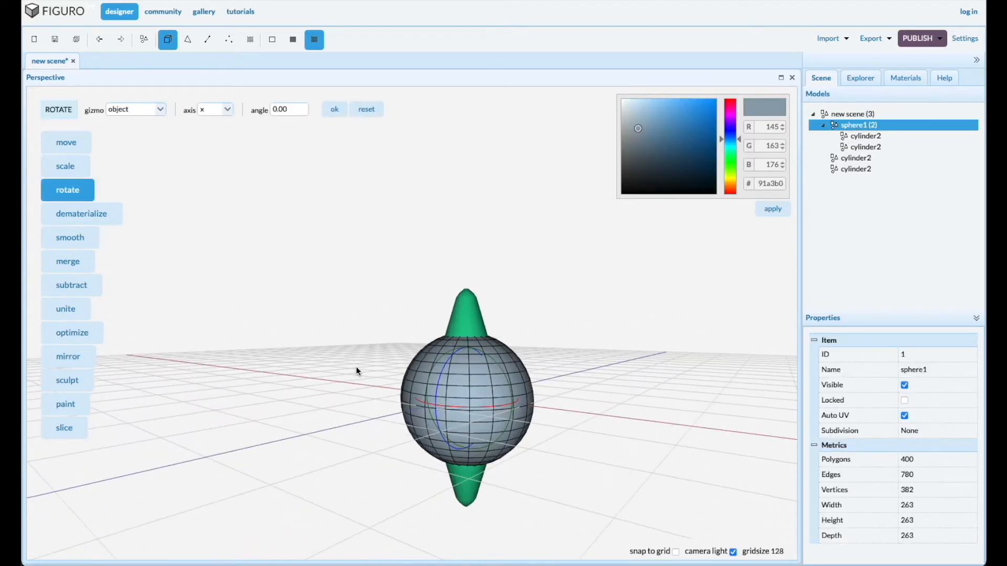
{"action": "double_click", "coordinate": [292, 109]}
{"action": "type", "text": "60"}
{"action": "left_click", "coordinate": [336, 110]}
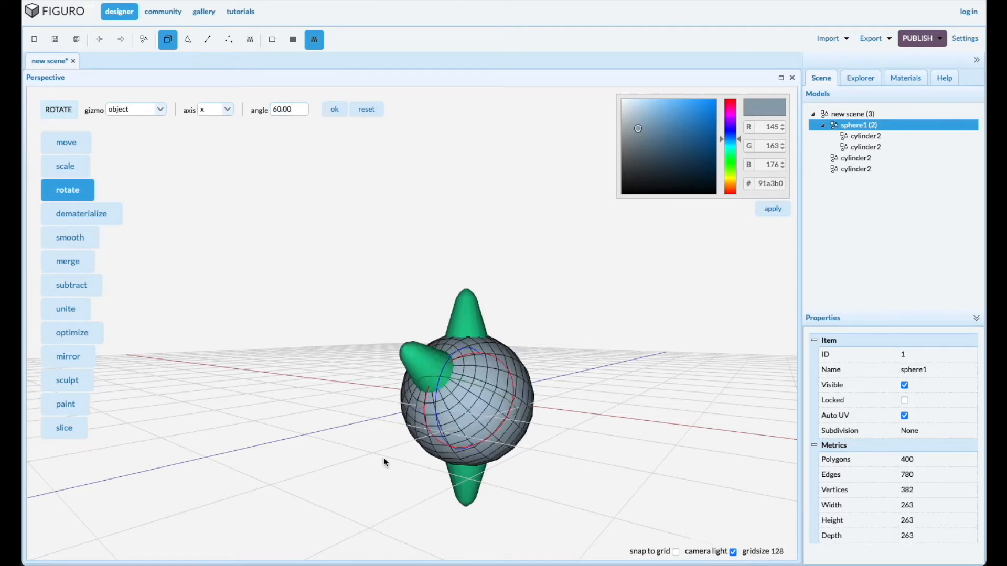
{"action": "left_click_drag", "start_coordinate": [376, 450], "coordinate": [356, 451]}
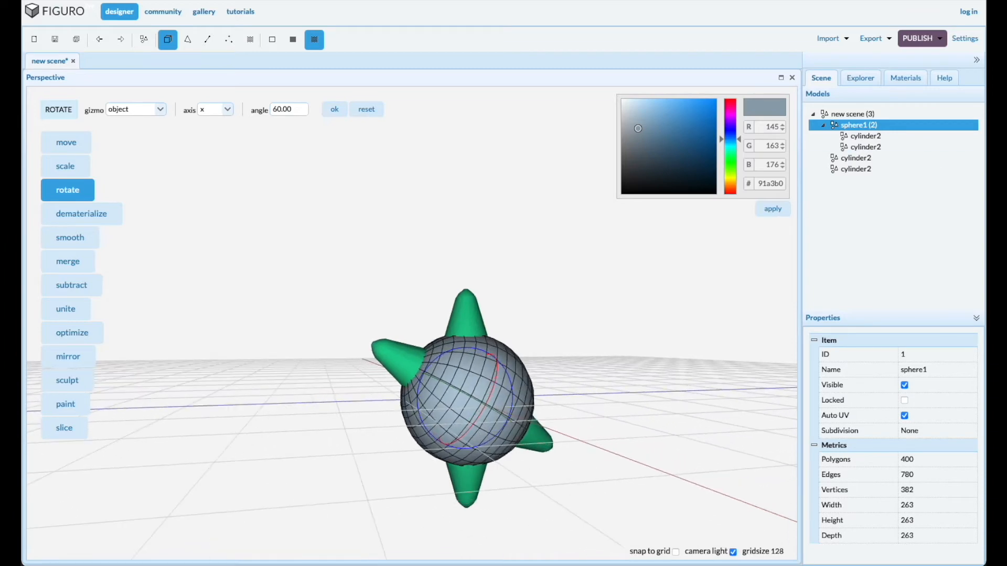
Duplicate the two rotated nested spikes in place and rotate the sphere group another 60 degrees about X
{"action": "left_click", "coordinate": [865, 138]}
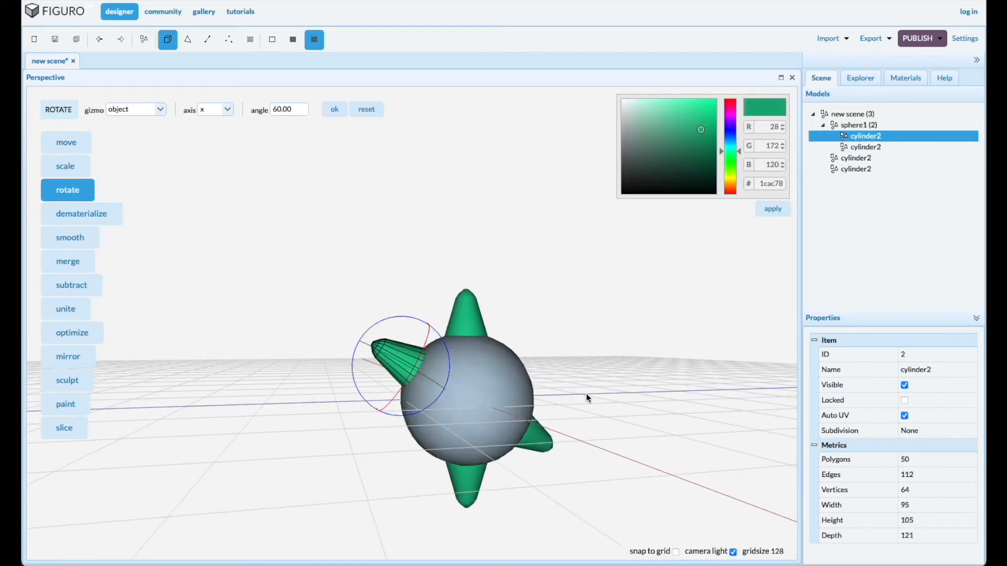
{"action": "left_click", "coordinate": [542, 442]}
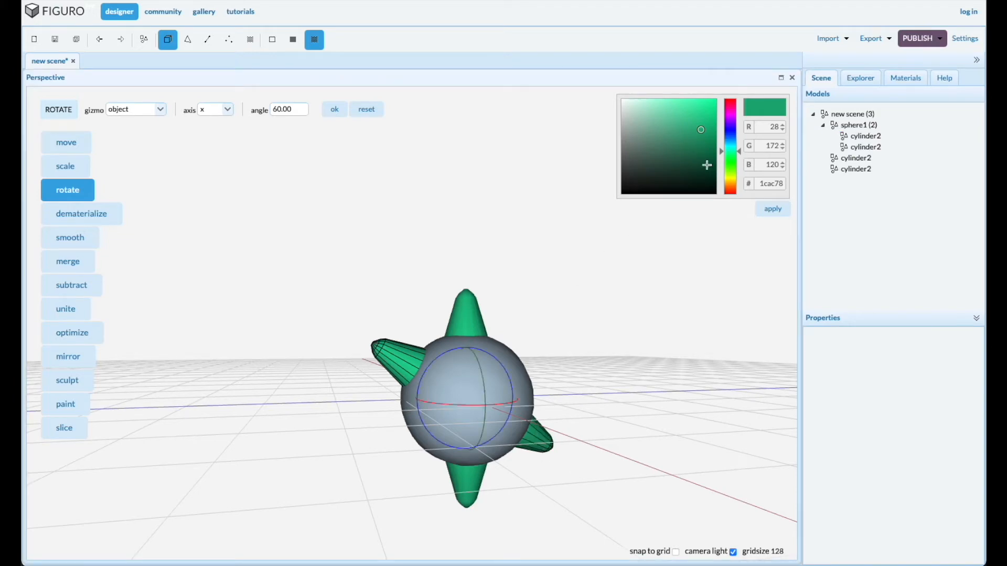
{"action": "key", "text": "ctrl+v"}
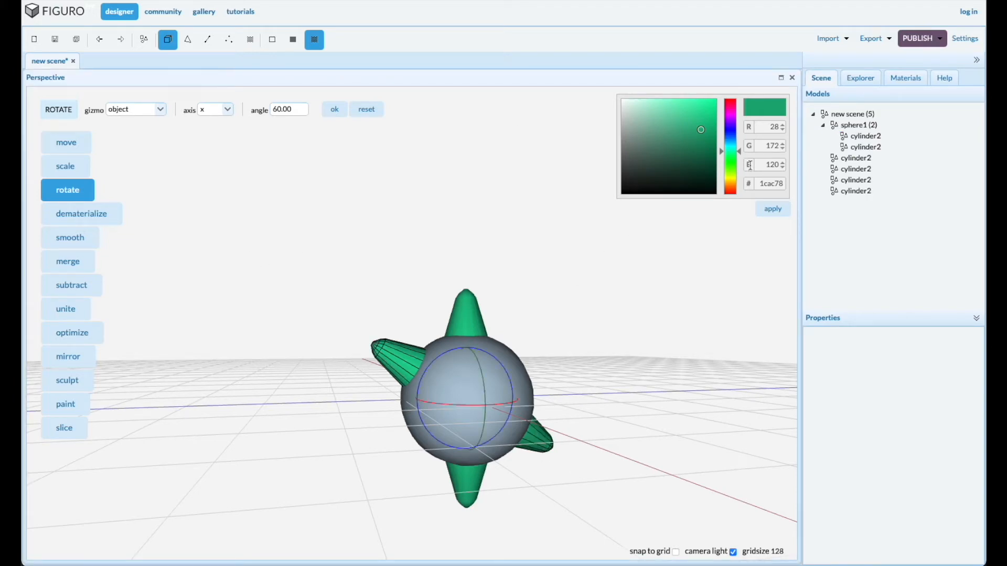
{"action": "left_click", "coordinate": [860, 125]}
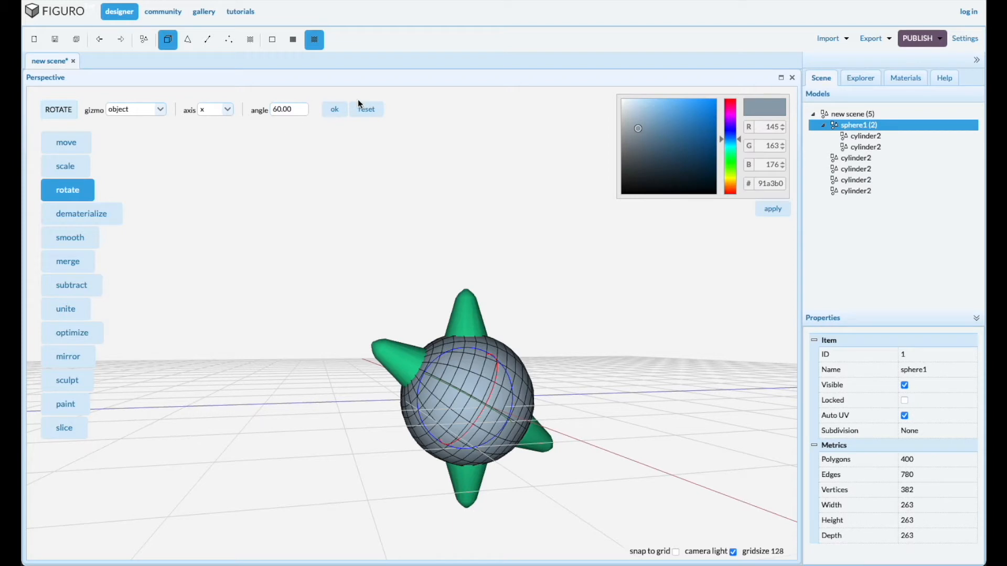
{"action": "left_click", "coordinate": [332, 109]}
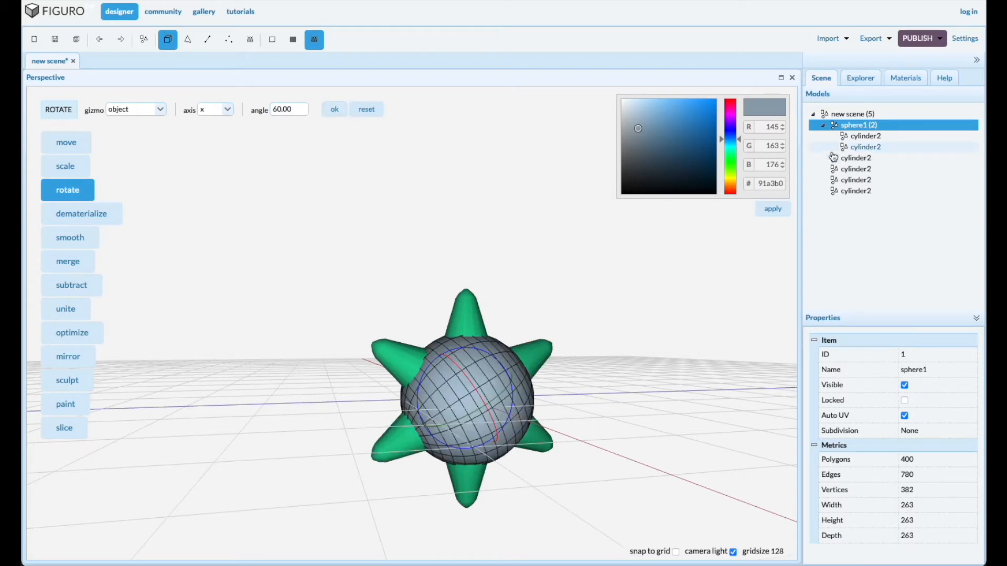
Take the two nested spikes out of sphere1 in the model tree
{"action": "left_click", "coordinate": [865, 136]}
{"action": "left_click_drag", "start_coordinate": [865, 137], "coordinate": [866, 220]}
{"action": "left_click_drag", "start_coordinate": [628, 284], "coordinate": [605, 301]}
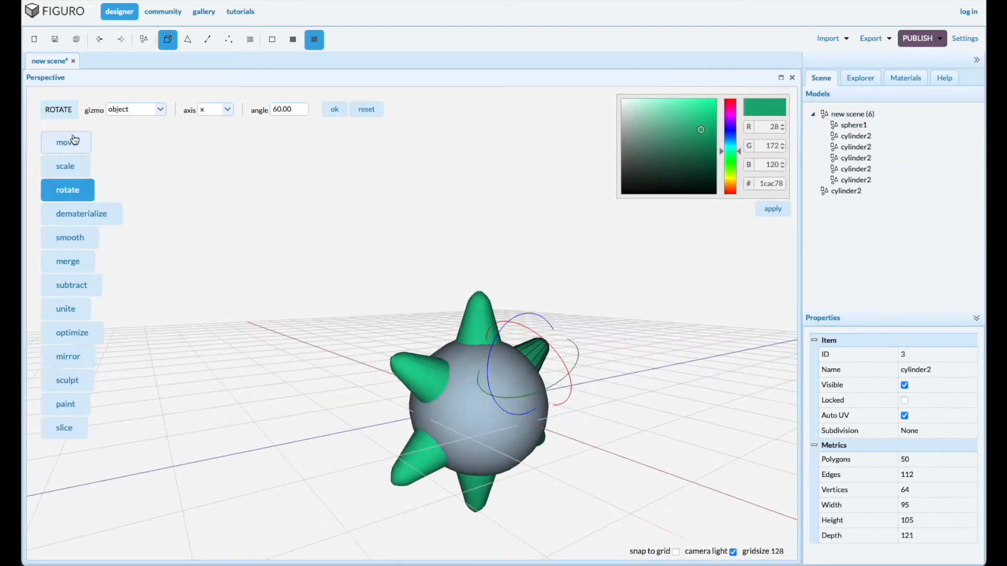
Duplicate the spike on top of the ball in place and nest the copy under sphere1 in the model tree
{"action": "left_click", "coordinate": [74, 140]}
{"action": "left_click", "coordinate": [486, 324]}
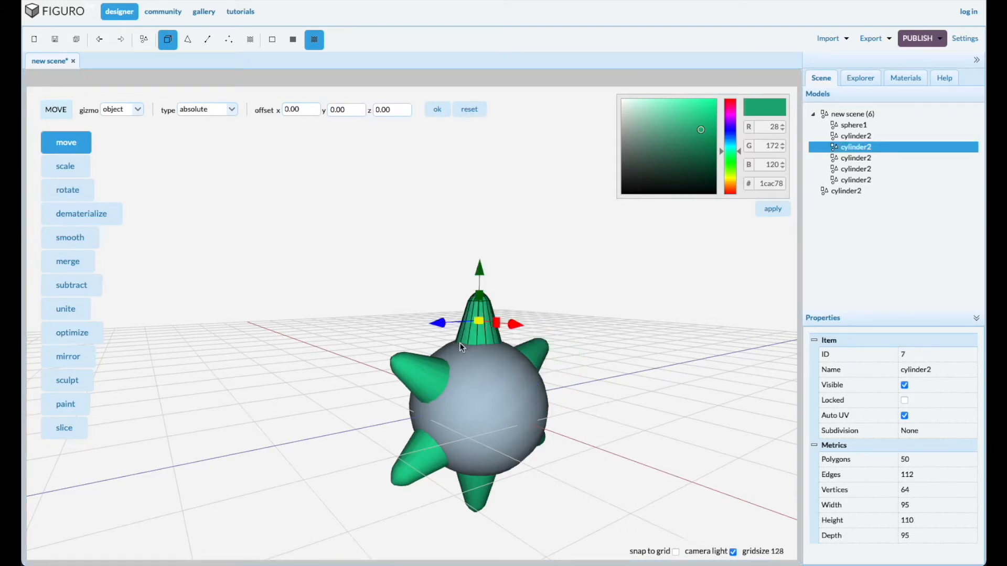
{"action": "key", "text": "ctrl+v"}
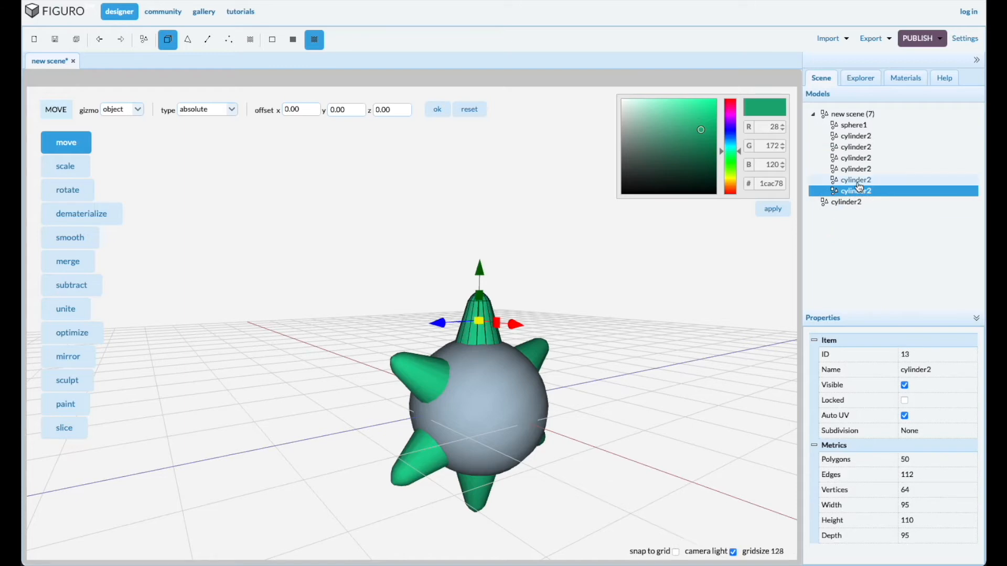
{"action": "left_click_drag", "start_coordinate": [861, 196], "coordinate": [860, 128]}
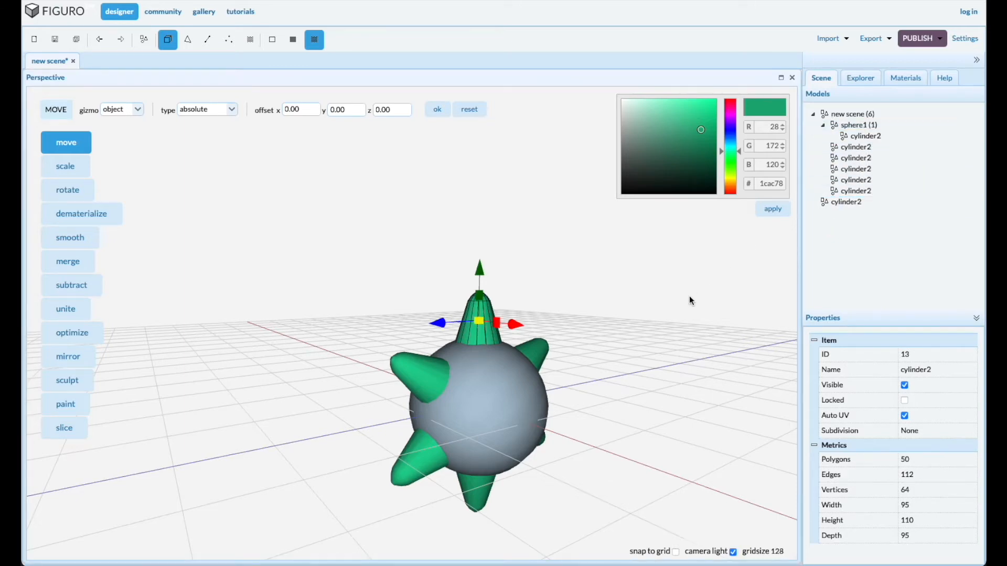
Rotate sphere1 with its nested spike -45 degrees about the Z axis
{"action": "left_click", "coordinate": [853, 126]}
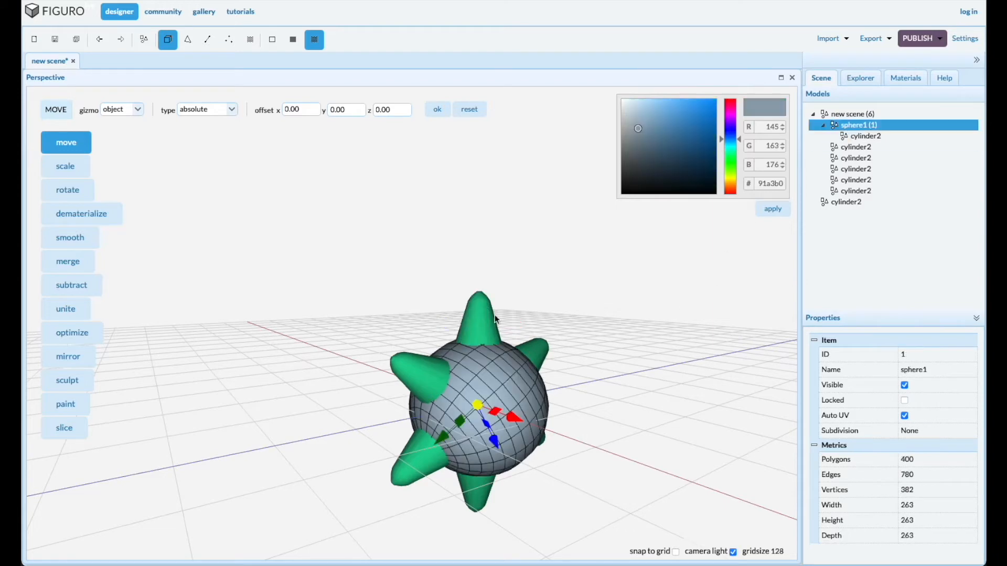
{"action": "left_click", "coordinate": [67, 190]}
{"action": "left_click", "coordinate": [232, 114]}
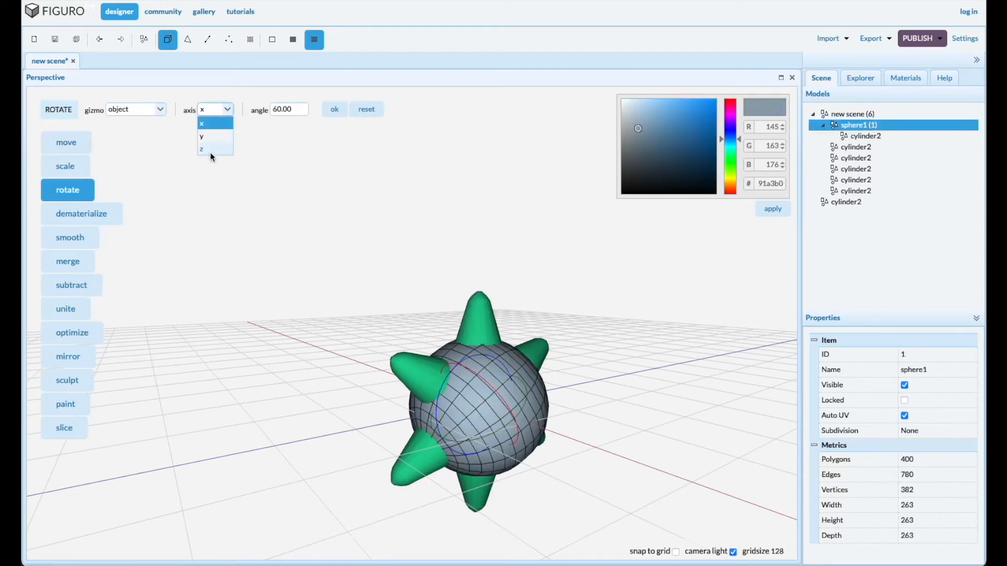
{"action": "left_click", "coordinate": [209, 150]}
{"action": "double_click", "coordinate": [291, 109]}
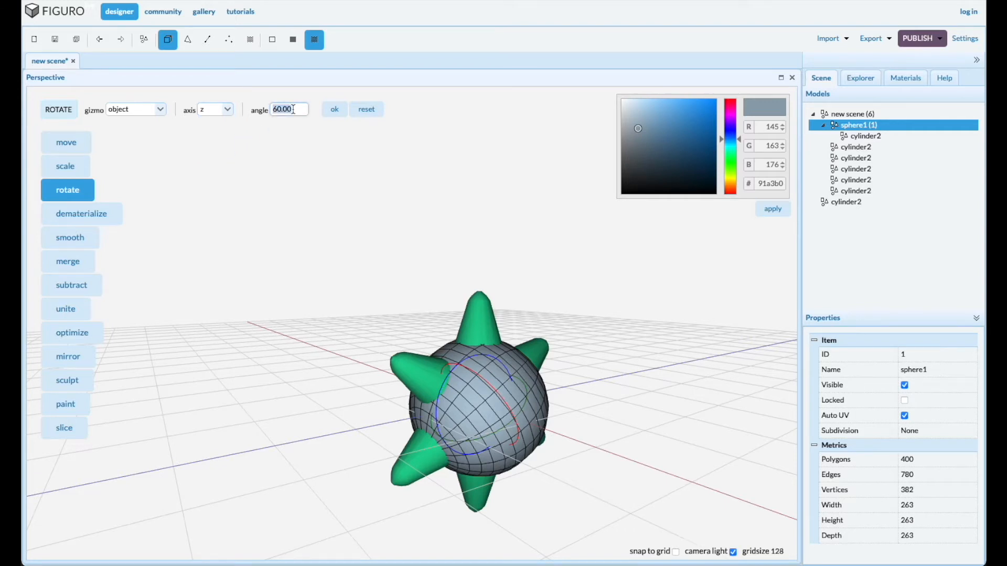
{"action": "type", "text": "-45"}
{"action": "left_click", "coordinate": [336, 109]}
{"action": "left_click_drag", "start_coordinate": [631, 402], "coordinate": [623, 406]}
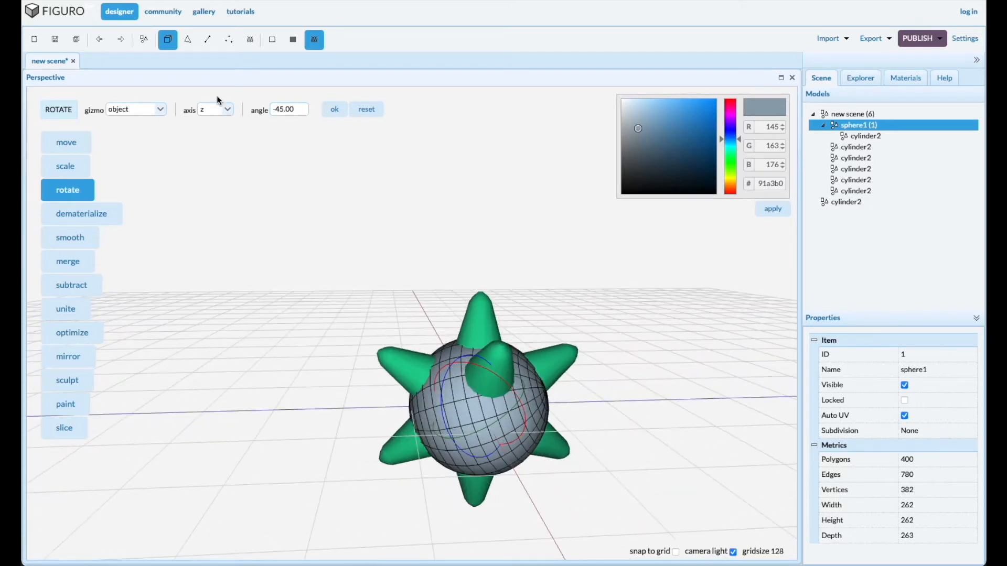
Rotate sphere1 with its nested spike 30 degrees about the X axis
{"action": "left_click", "coordinate": [223, 110]}
{"action": "left_click", "coordinate": [211, 125]}
{"action": "left_click", "coordinate": [304, 107]}
{"action": "type", "text": "3"}
{"action": "left_click", "coordinate": [334, 109]}
{"action": "left_click_drag", "start_coordinate": [406, 458], "coordinate": [390, 435]}
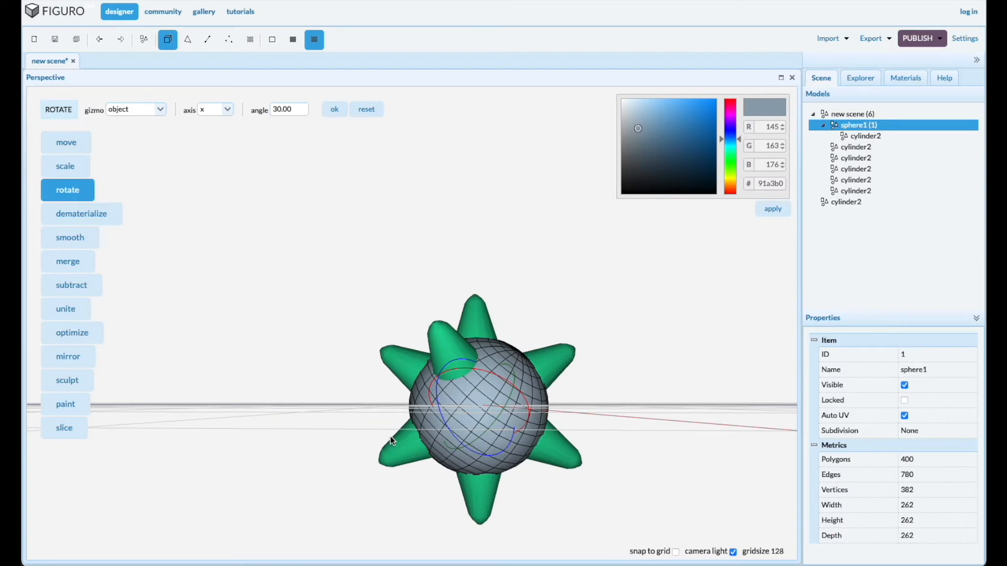
Duplicate the tilted nested spike in place at scene level and rotate sphere1 with its nested spike 60 degrees about X
{"action": "left_click", "coordinate": [448, 355]}
{"action": "key", "text": "ctrl+v"}
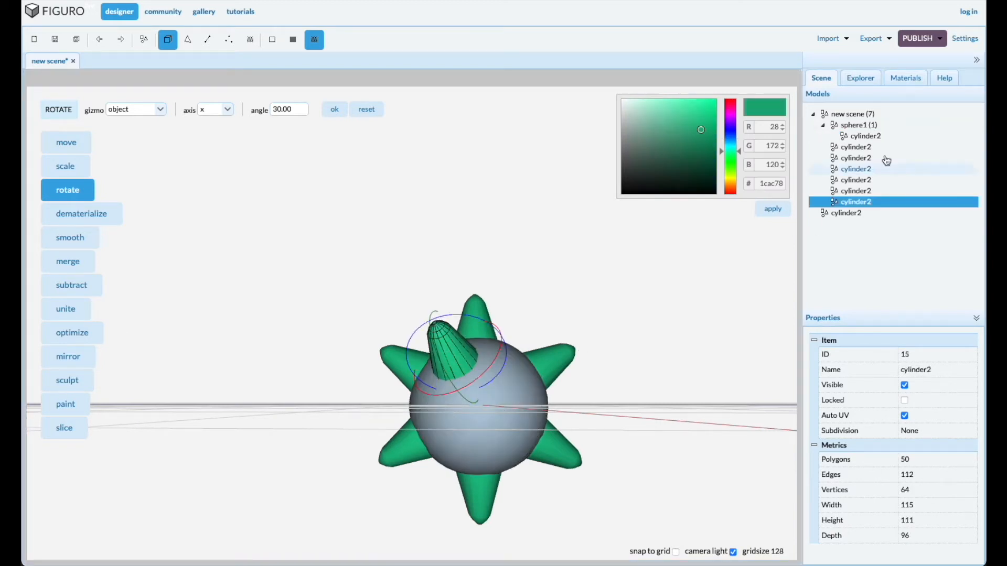
{"action": "left_click", "coordinate": [854, 127]}
{"action": "double_click", "coordinate": [300, 112]}
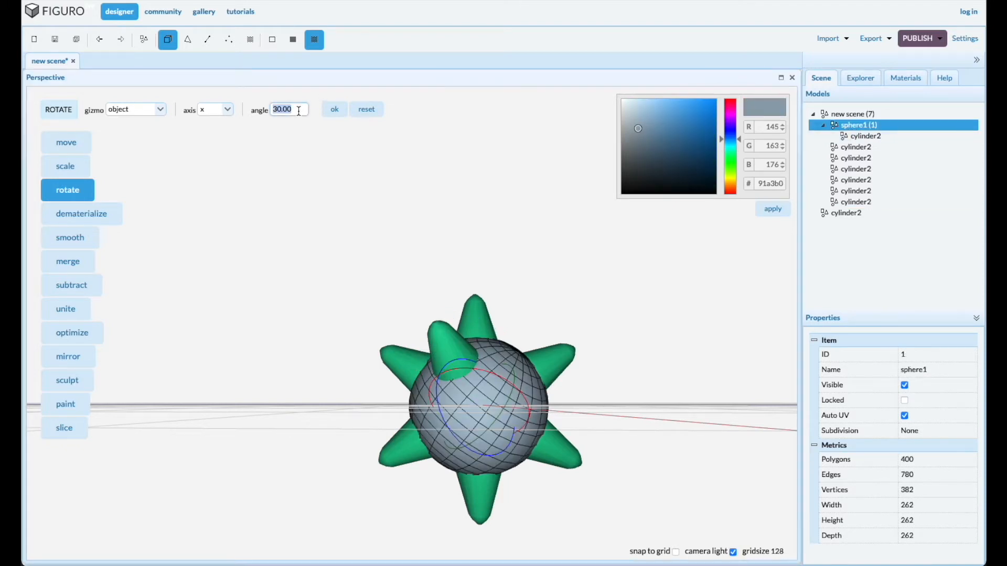
{"action": "type", "text": "60"}
{"action": "left_click", "coordinate": [336, 112]}
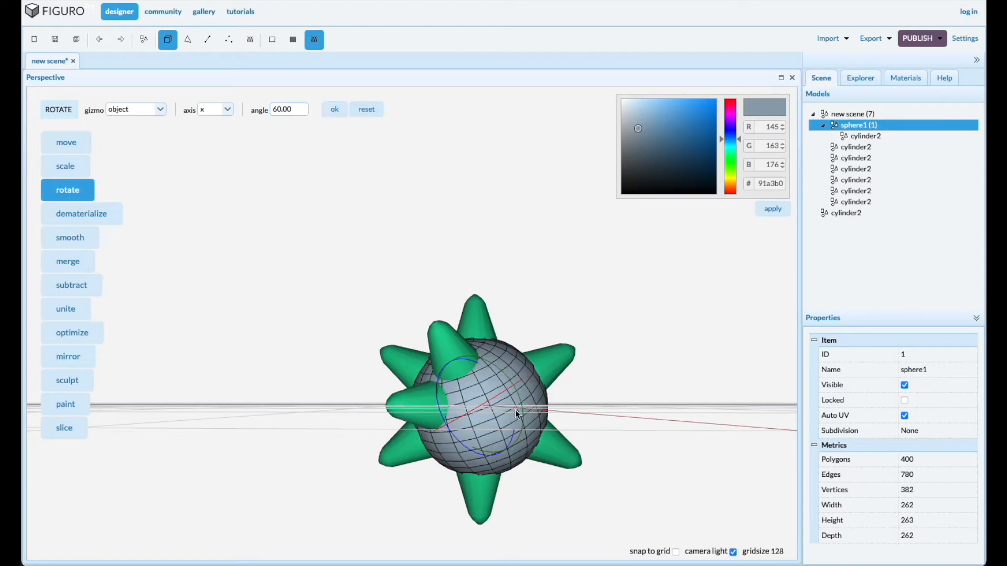
Leave a second scene-level copy at the nested spike's new position and rotate the sphere group another 60 degrees about X
{"action": "left_click", "coordinate": [409, 405]}
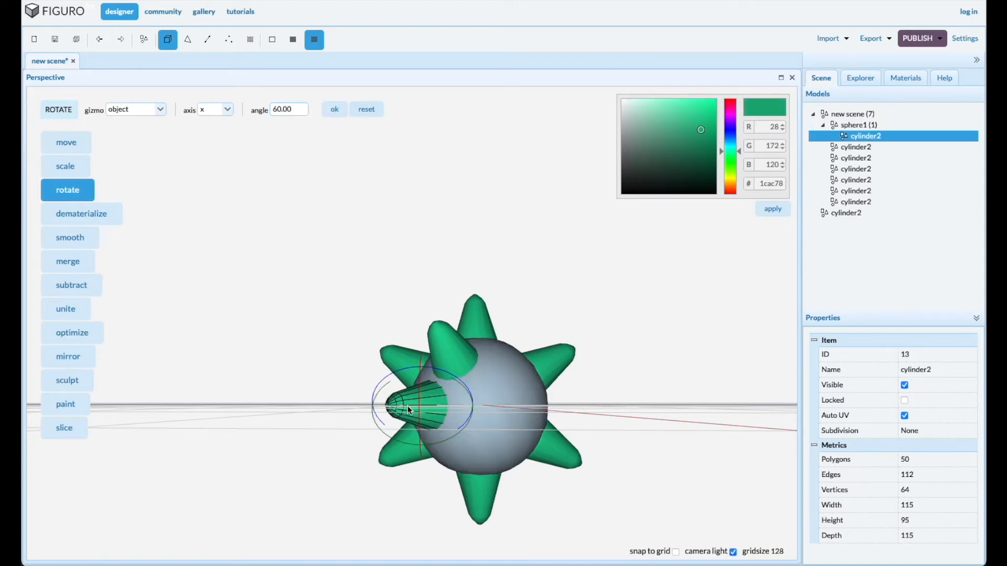
{"action": "key", "text": "ctrl+c"}
{"action": "key", "text": "ctrl+v"}
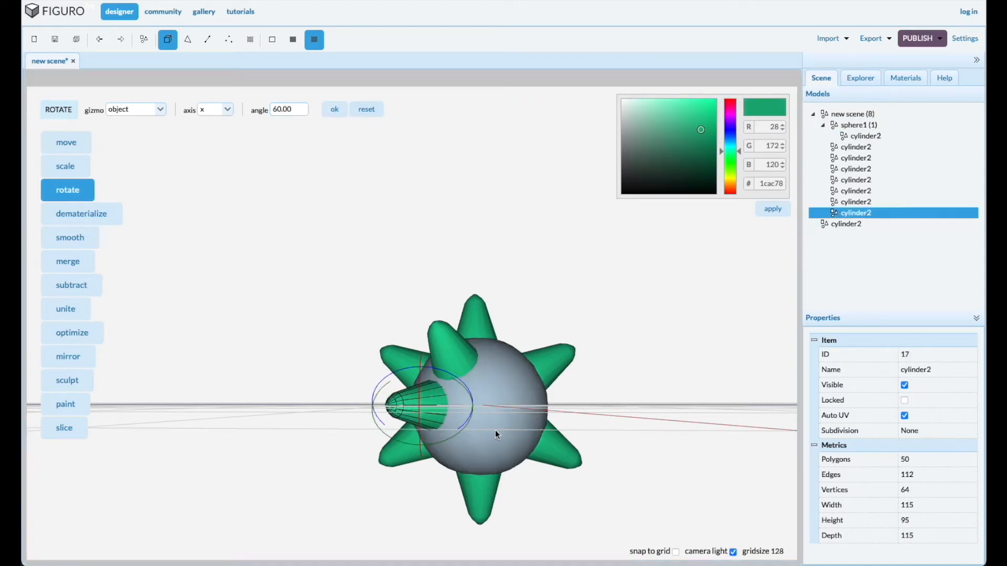
{"action": "left_click", "coordinate": [856, 126]}
{"action": "left_click", "coordinate": [336, 109]}
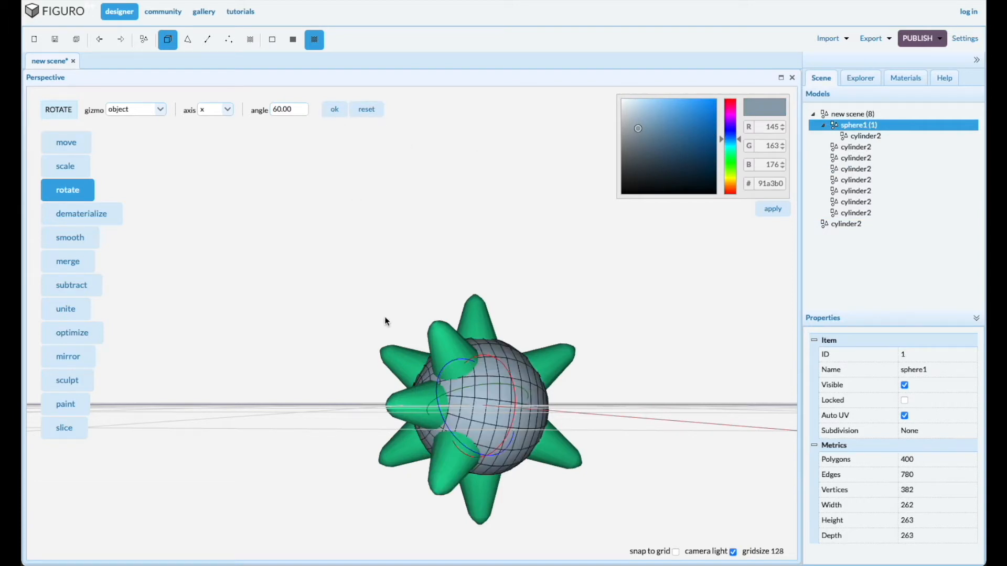
Mirror the three tilted side spikes together along the X axis
{"action": "left_click", "coordinate": [447, 348]}
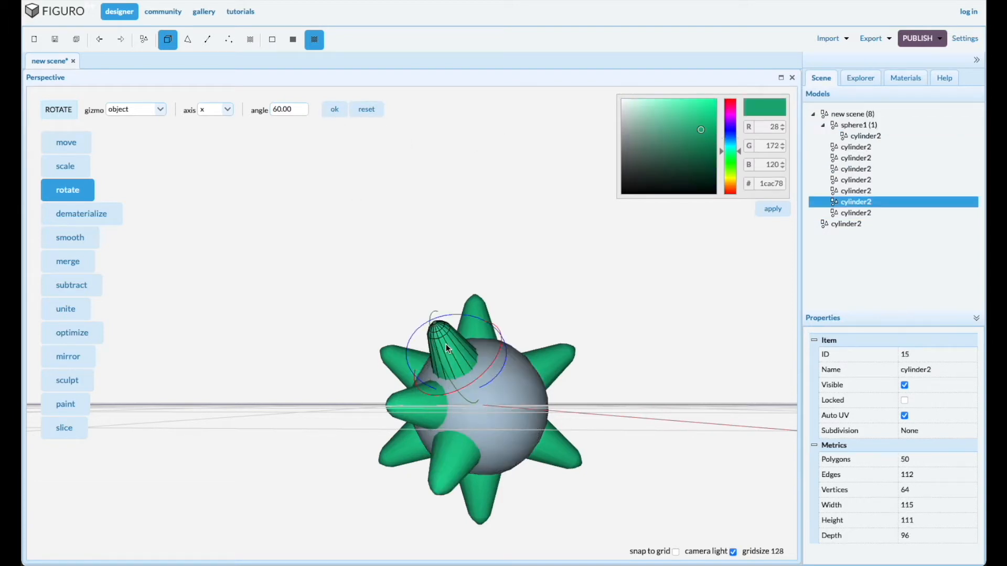
{"action": "left_click", "coordinate": [407, 413]}
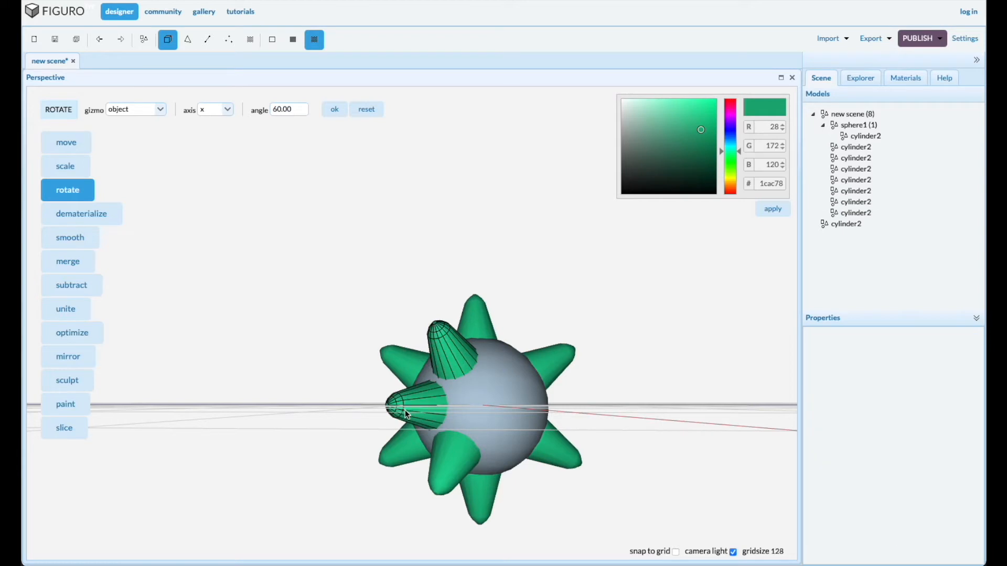
{"action": "left_click", "coordinate": [70, 357]}
{"action": "left_click", "coordinate": [128, 111]}
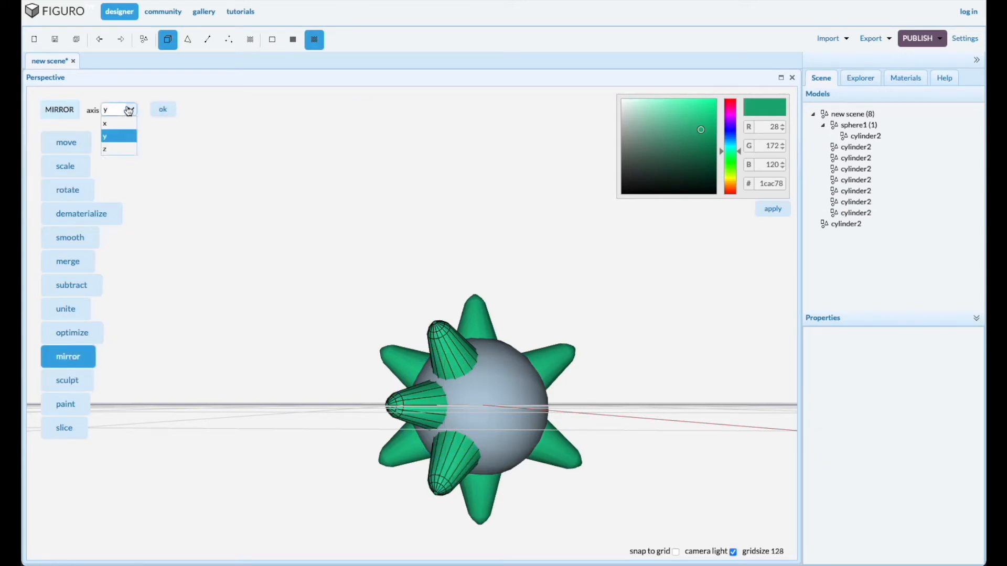
{"action": "left_click", "coordinate": [115, 121]}
{"action": "left_click", "coordinate": [161, 111]}
{"action": "left_click_drag", "start_coordinate": [273, 387], "coordinate": [331, 394]}
{"action": "left_click_drag", "start_coordinate": [275, 412], "coordinate": [349, 368]}
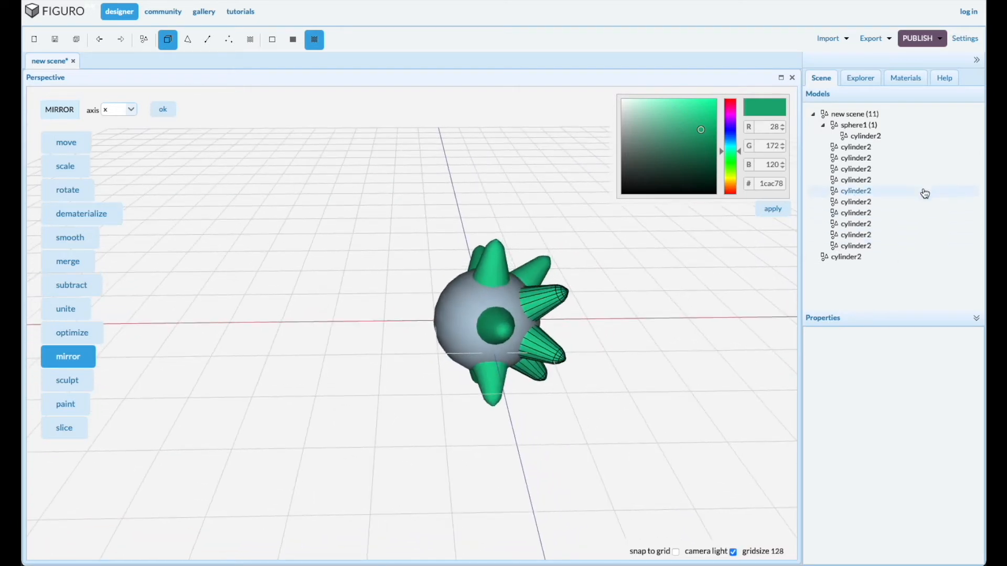
Move the nested spike out of sphere1 to scene level in the model tree and select sphere1
{"action": "left_click", "coordinate": [868, 136]}
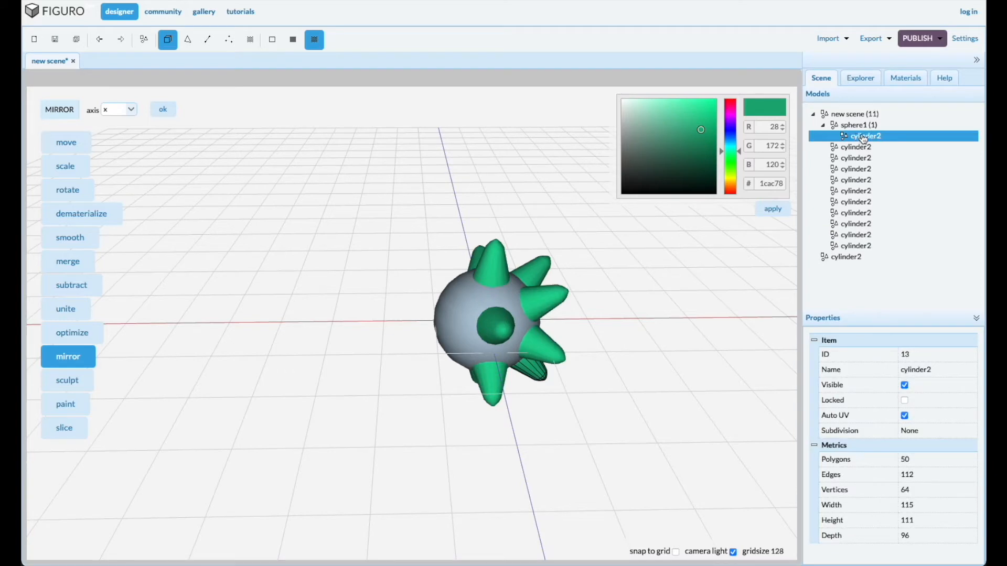
{"action": "left_click_drag", "start_coordinate": [868, 136], "coordinate": [864, 120]}
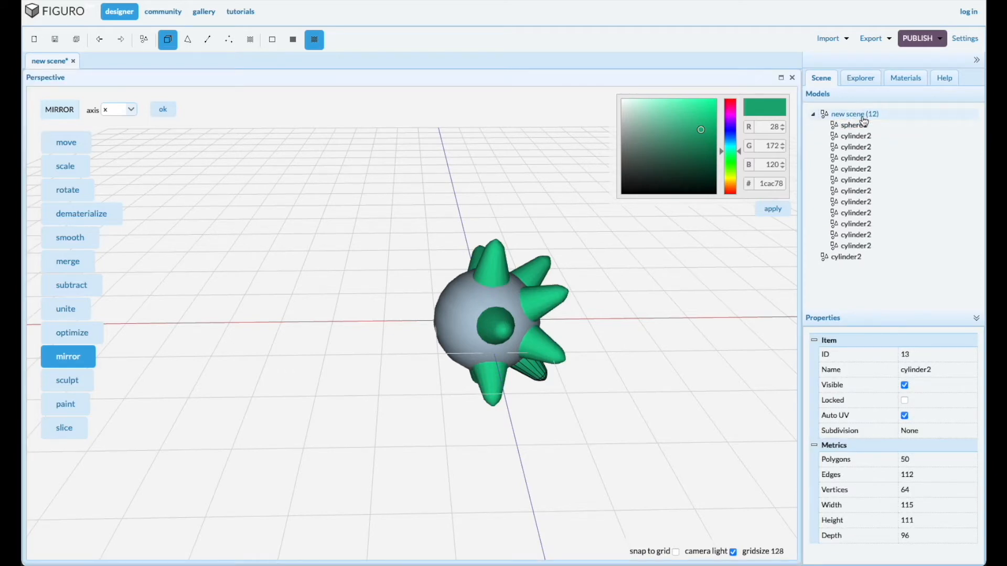
{"action": "left_click", "coordinate": [853, 125]}
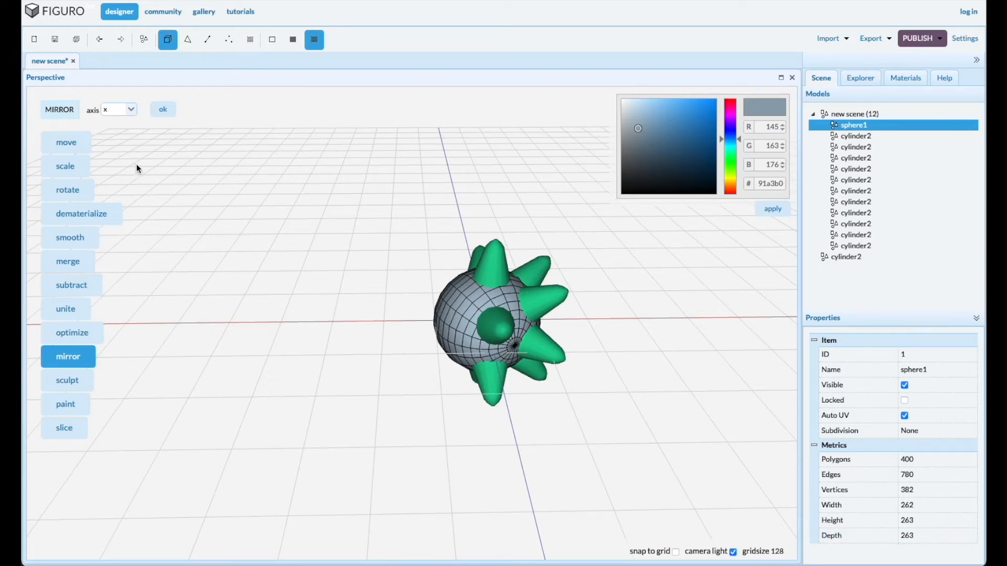
Draw a separate sphere about 217 wide and a 16-sided cylinder of thickness 256 on either side of the spiked ball
{"action": "left_click", "coordinate": [144, 39]}
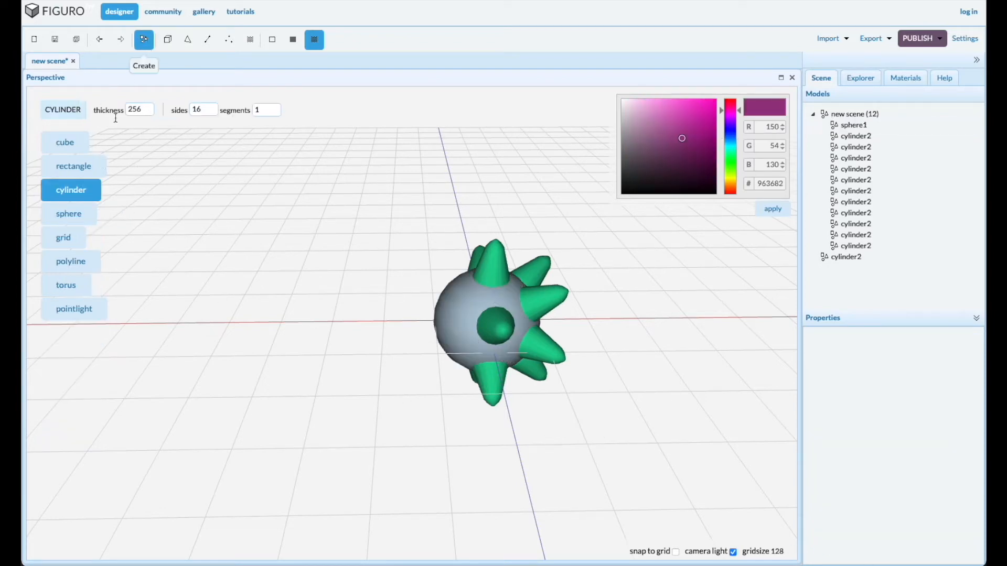
{"action": "left_click", "coordinate": [68, 213]}
{"action": "left_click_drag", "start_coordinate": [260, 318], "coordinate": [292, 333]}
{"action": "left_click", "coordinate": [96, 195]}
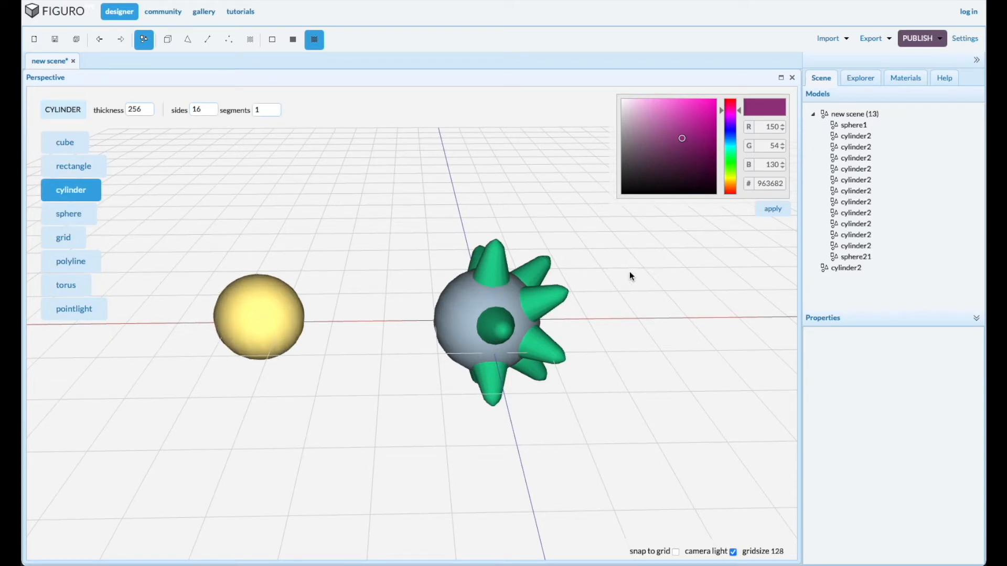
{"action": "left_click_drag", "start_coordinate": [670, 268], "coordinate": [679, 277]}
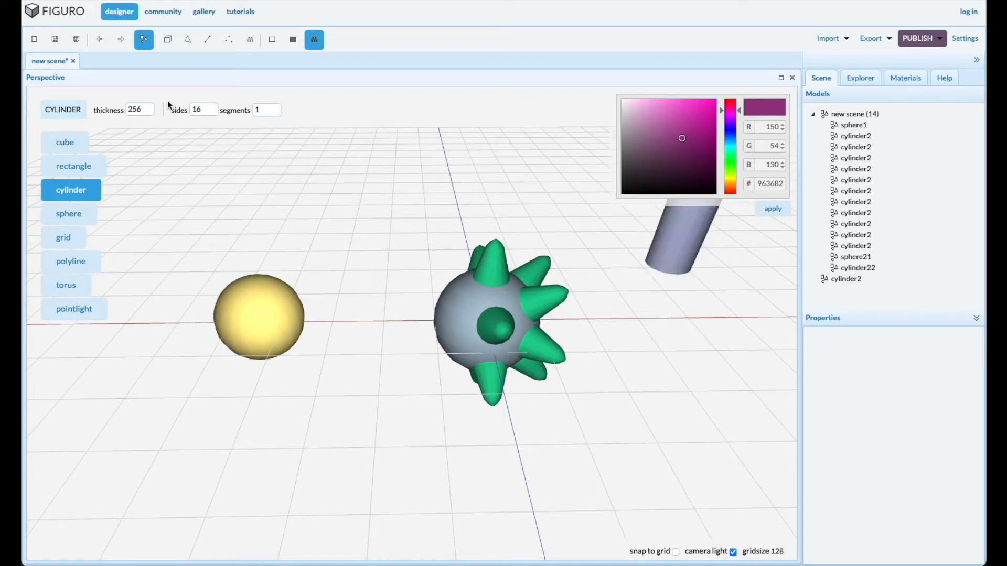
Scale the new yellow sphere and the new cylinder to a size of 263 in X, Y and Z
{"action": "left_click", "coordinate": [856, 257]}
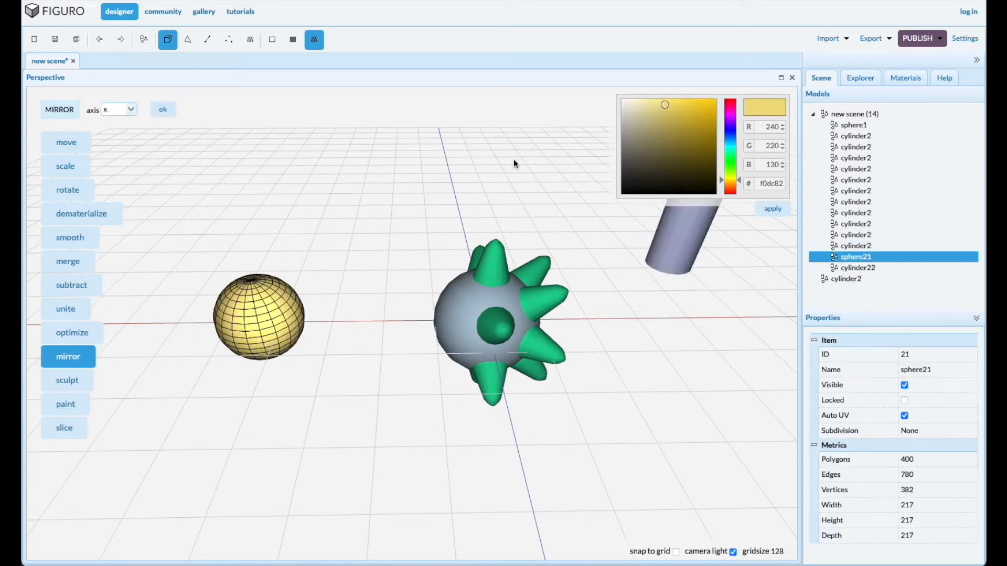
{"action": "left_click", "coordinate": [67, 167]}
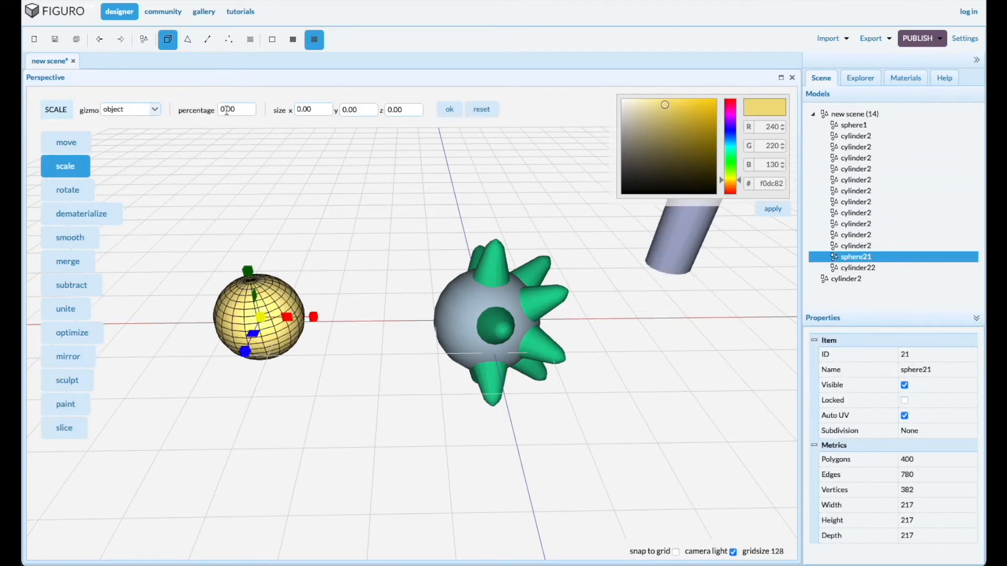
{"action": "triple_click", "coordinate": [317, 107]}
{"action": "type", "text": "263"}
{"action": "triple_click", "coordinate": [364, 111]}
{"action": "type", "text": "263"}
{"action": "triple_click", "coordinate": [402, 109]}
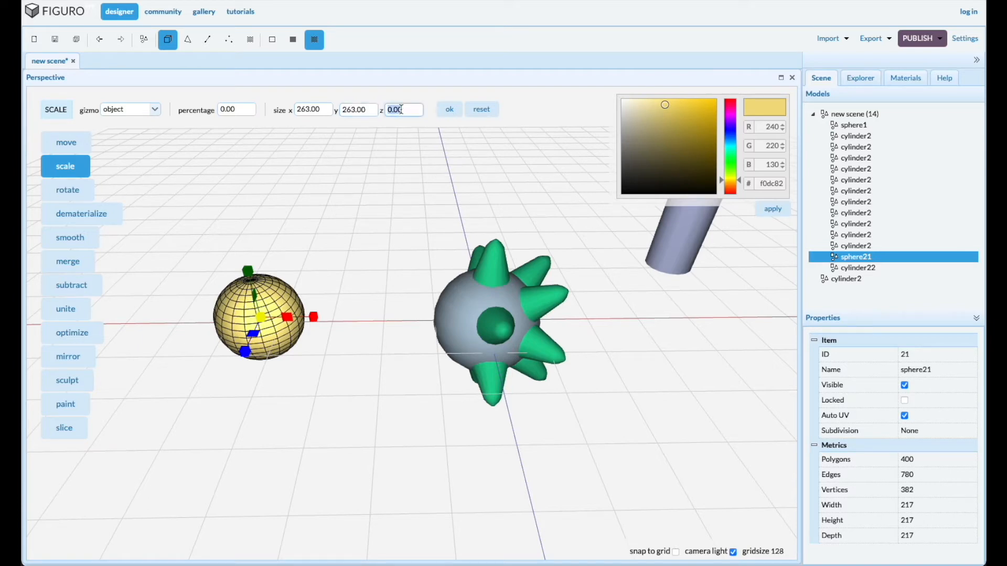
{"action": "type", "text": "263"}
{"action": "left_click", "coordinate": [449, 109]}
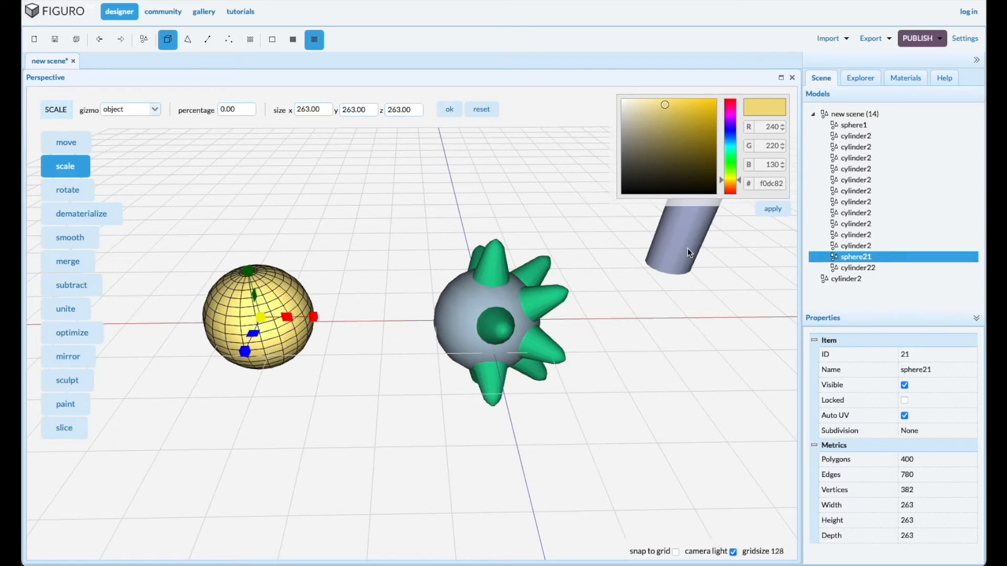
{"action": "left_click", "coordinate": [657, 235]}
{"action": "left_click", "coordinate": [451, 110]}
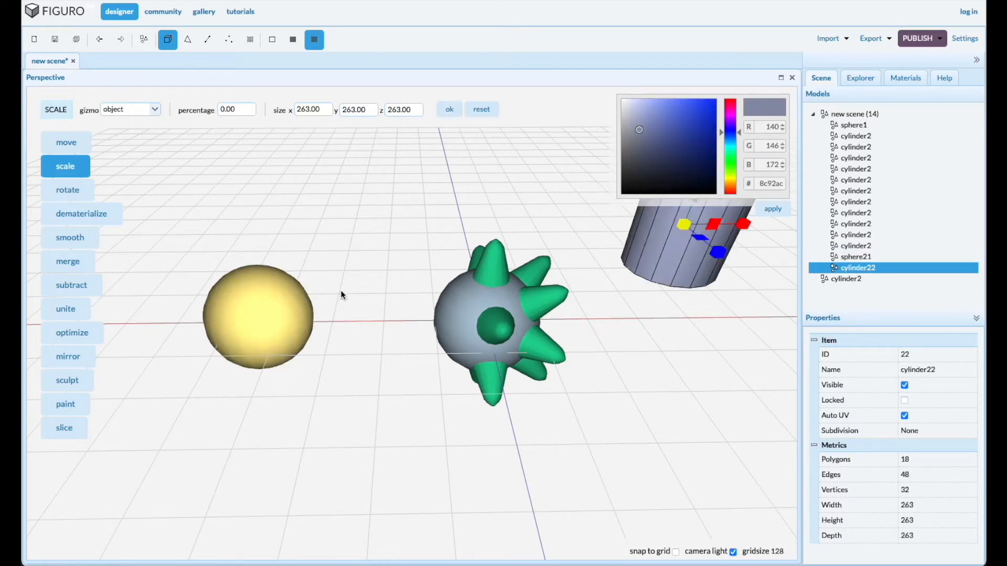
Rotate the yellow sphere 90 degrees about the Z axis
{"action": "left_click", "coordinate": [254, 321]}
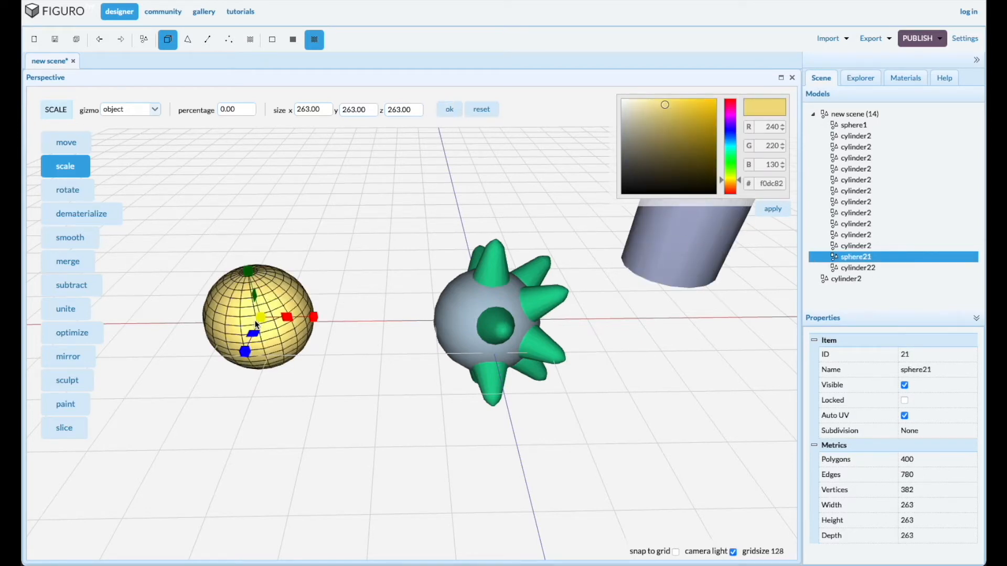
{"action": "mouse_move", "coordinate": [252, 389]}
{"action": "left_mouse_down"}
{"action": "mouse_move", "coordinate": [260, 382]}
{"action": "mouse_move", "coordinate": [263, 397]}
{"action": "left_mouse_up"}
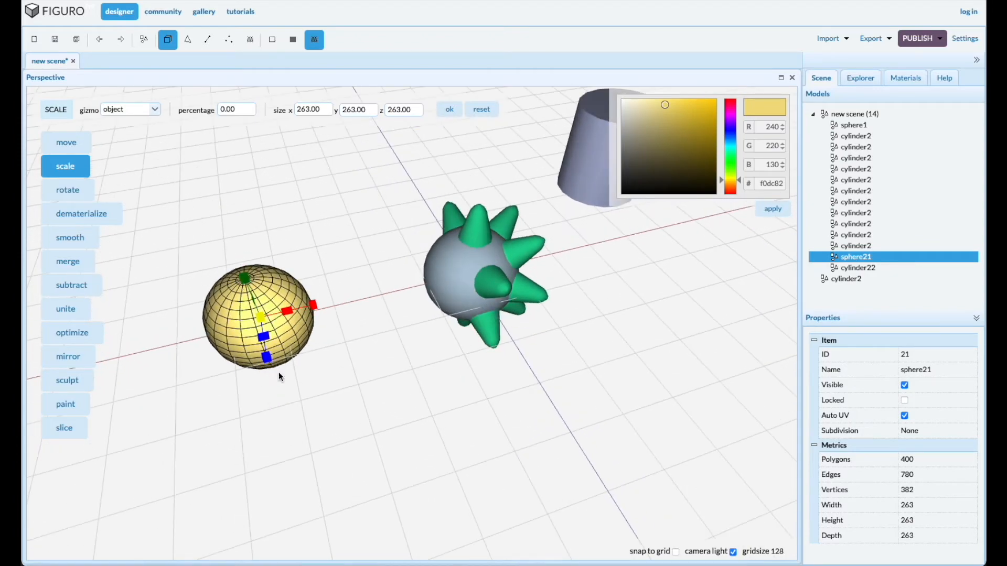
{"action": "mouse_move", "coordinate": [295, 405]}
{"action": "left_mouse_down"}
{"action": "mouse_move", "coordinate": [280, 397]}
{"action": "mouse_move", "coordinate": [279, 409]}
{"action": "mouse_move", "coordinate": [321, 406]}
{"action": "mouse_move", "coordinate": [274, 420]}
{"action": "mouse_move", "coordinate": [281, 408]}
{"action": "left_mouse_up"}
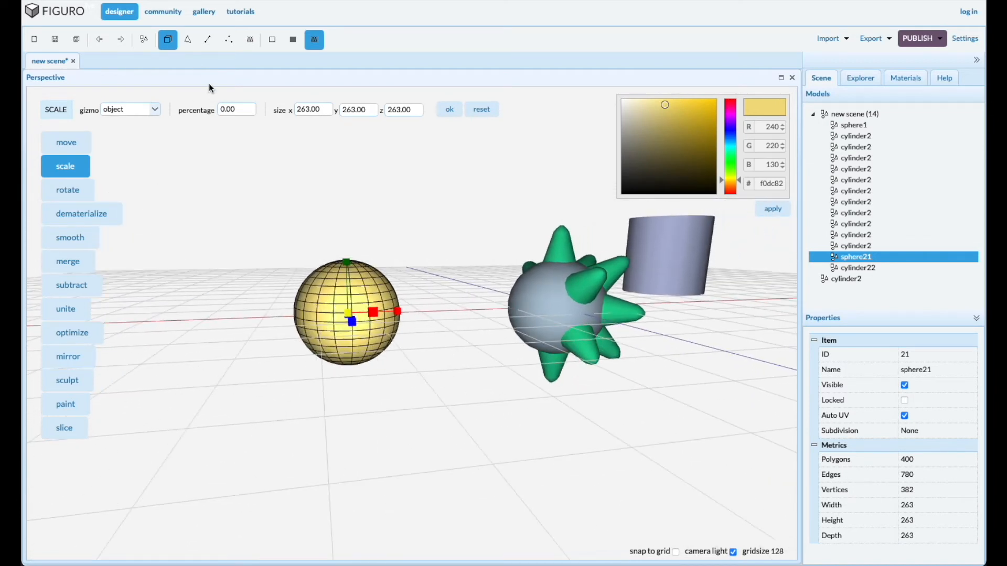
{"action": "left_click", "coordinate": [69, 191]}
{"action": "left_click", "coordinate": [227, 109]}
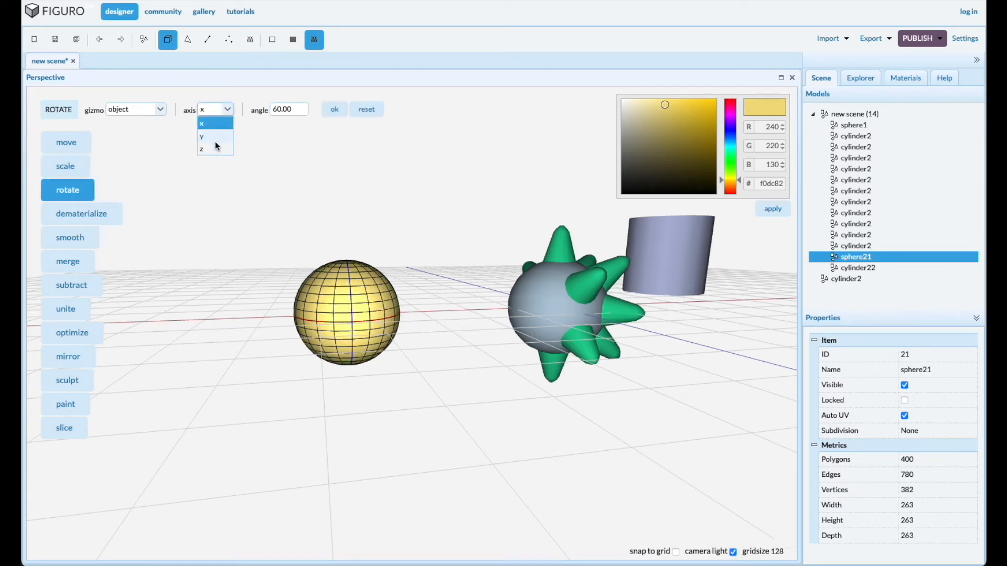
{"action": "left_click", "coordinate": [215, 150]}
{"action": "double_click", "coordinate": [298, 109]}
{"action": "type", "text": "90"}
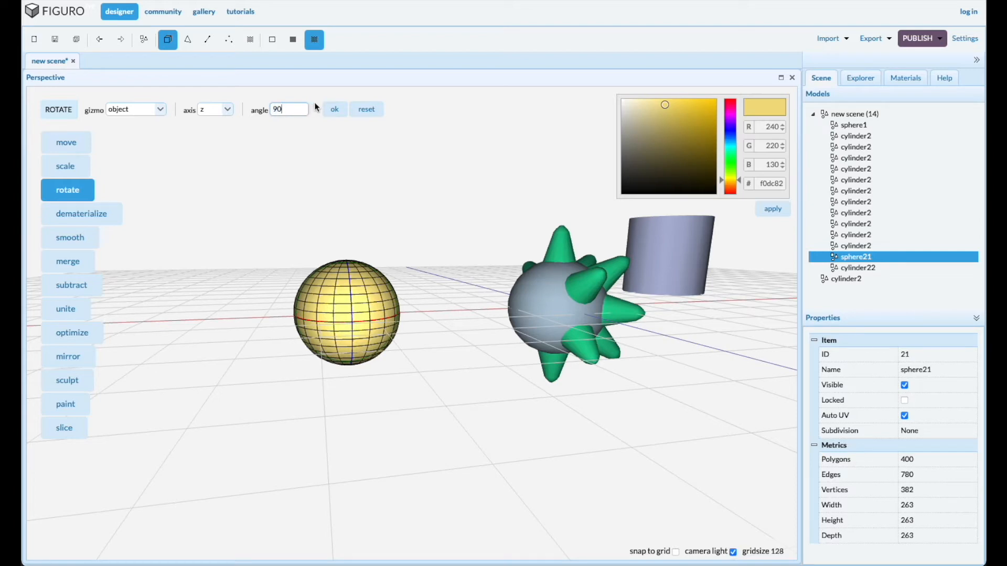
{"action": "left_click", "coordinate": [334, 109]}
{"action": "scroll", "coordinate": [398, 392], "scroll_direction": "up", "scroll_amount": 1}
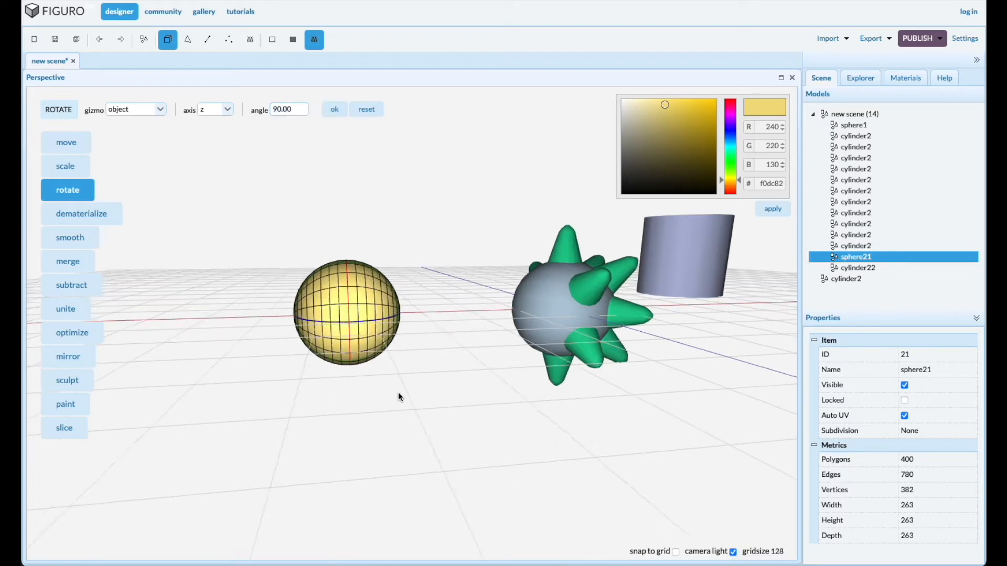
Delete the polygons of the yellow sphere's half facing away from the spiked ball
{"action": "scroll", "coordinate": [344, 339], "scroll_direction": "up", "scroll_amount": 3}
{"action": "scroll", "coordinate": [349, 338], "scroll_direction": "up", "scroll_amount": 3}
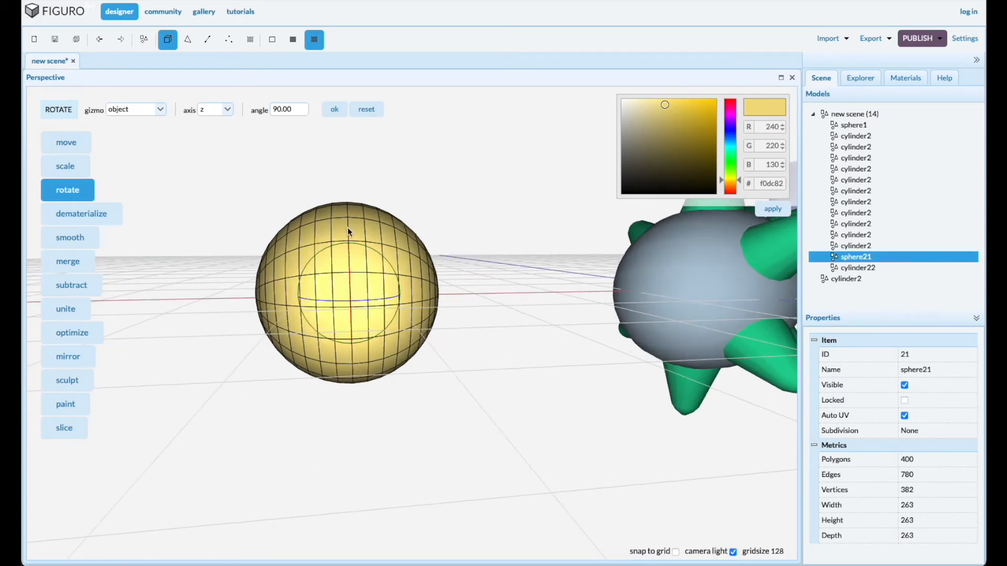
{"action": "left_click", "coordinate": [186, 42]}
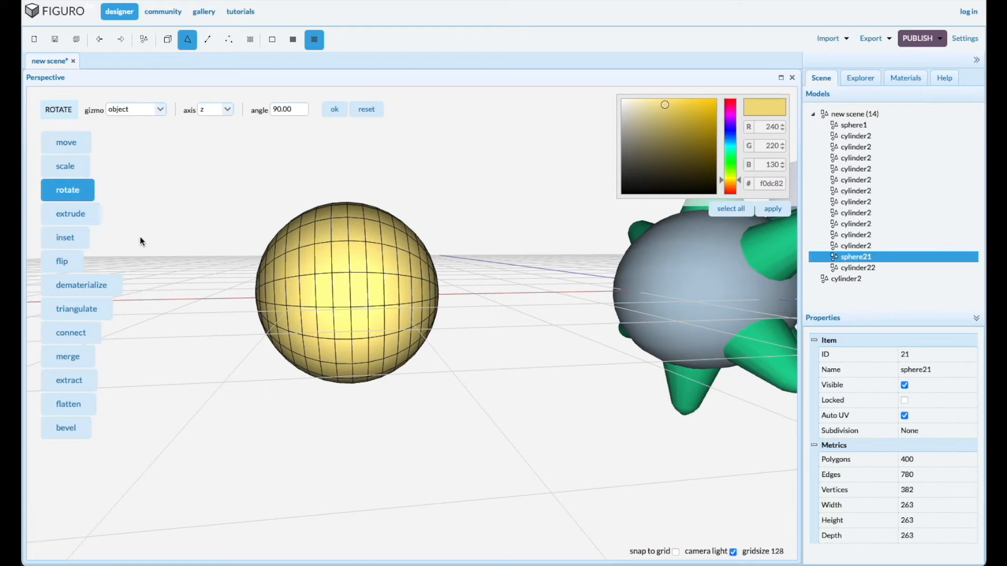
{"action": "left_click_drag", "start_coordinate": [244, 176], "coordinate": [359, 406]}
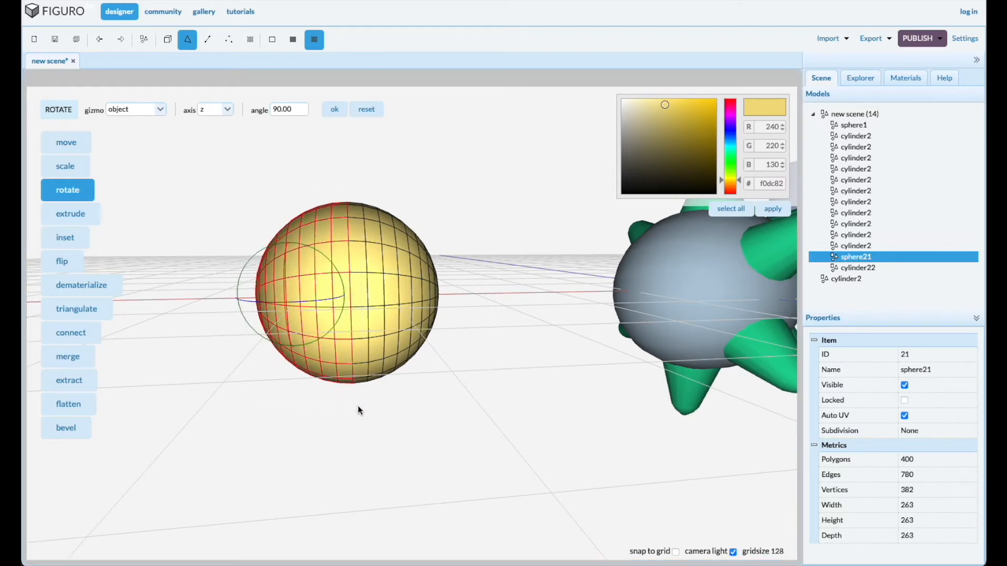
{"action": "key", "text": "Delete"}
Fill the open circular hole of the yellow half sphere
{"action": "middle_click_drag", "start_coordinate": [310, 368], "coordinate": [261, 374]}
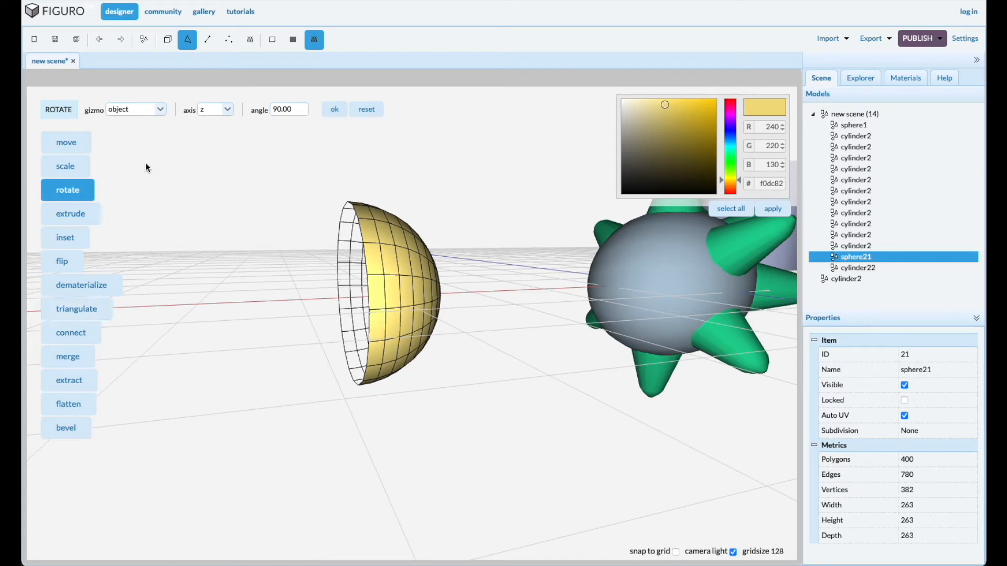
{"action": "left_click", "coordinate": [208, 41]}
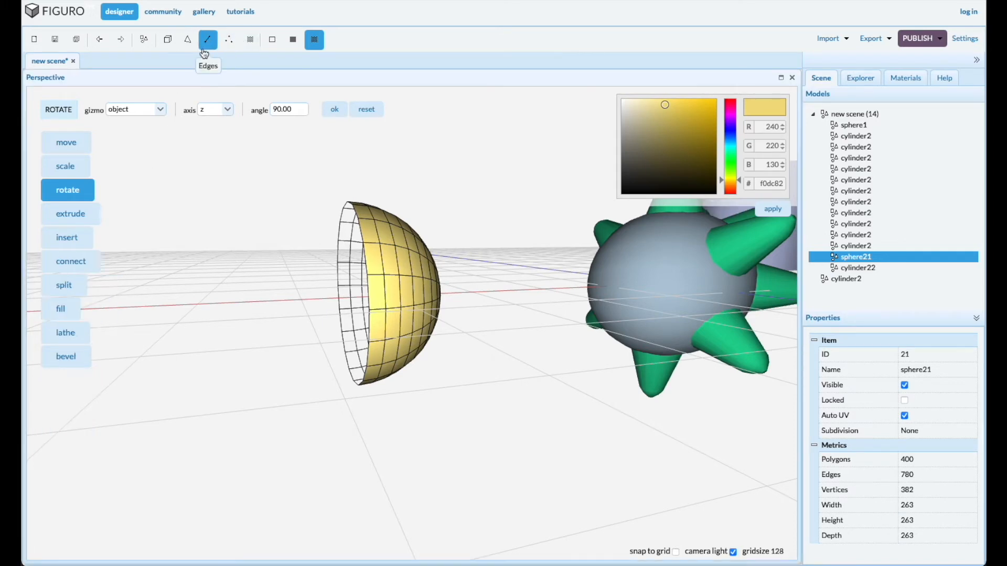
{"action": "left_click", "coordinate": [61, 309]}
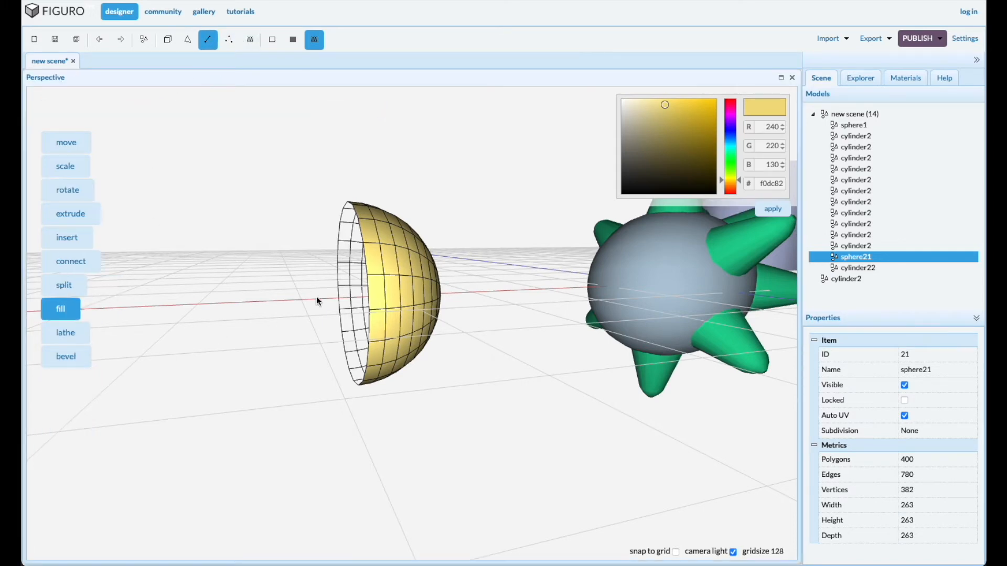
{"action": "left_click", "coordinate": [369, 287]}
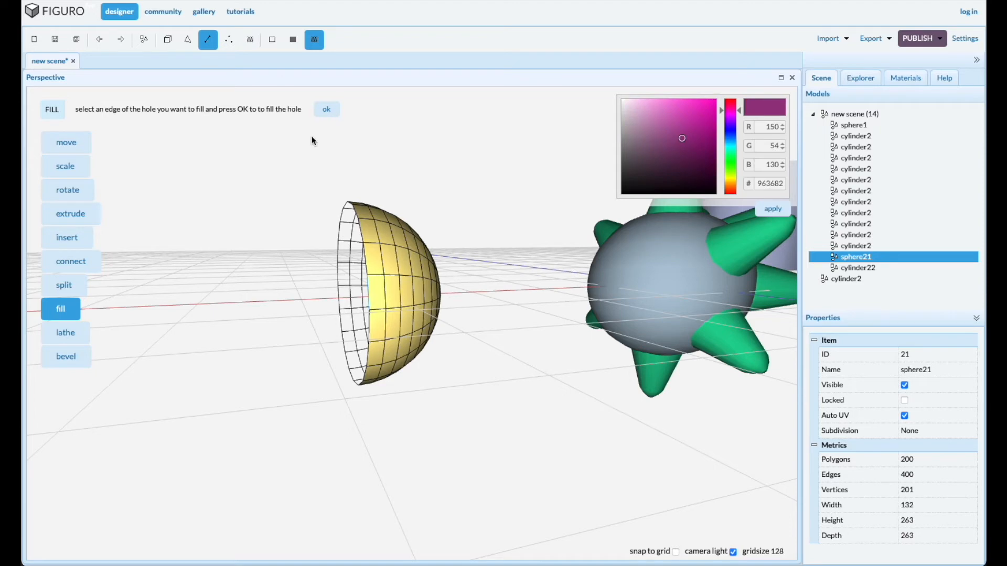
{"action": "left_click", "coordinate": [336, 110]}
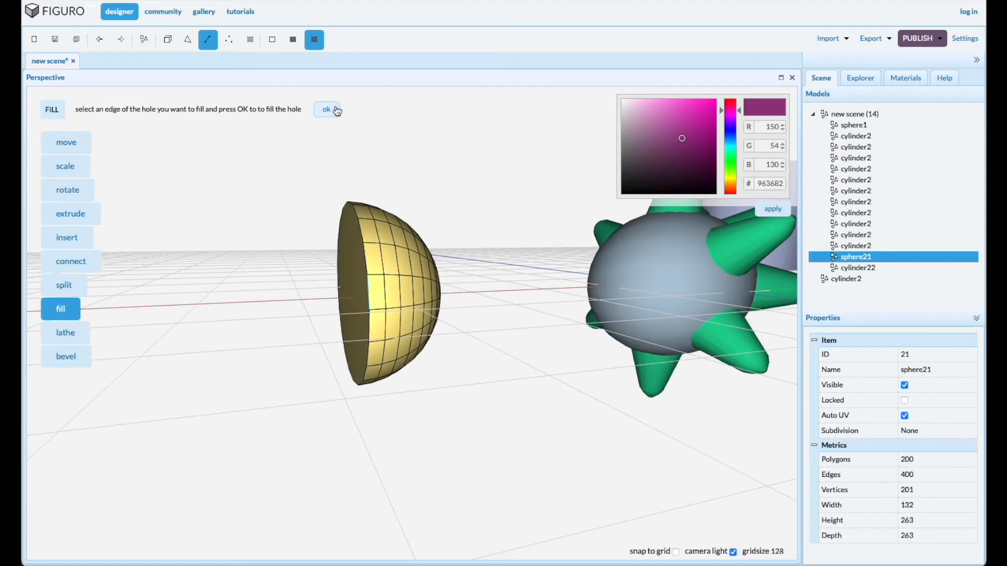
Extrude the half sphere's flat face outward by region until the body is about 301 wide
{"action": "left_click", "coordinate": [188, 41]}
{"action": "left_click", "coordinate": [351, 322]}
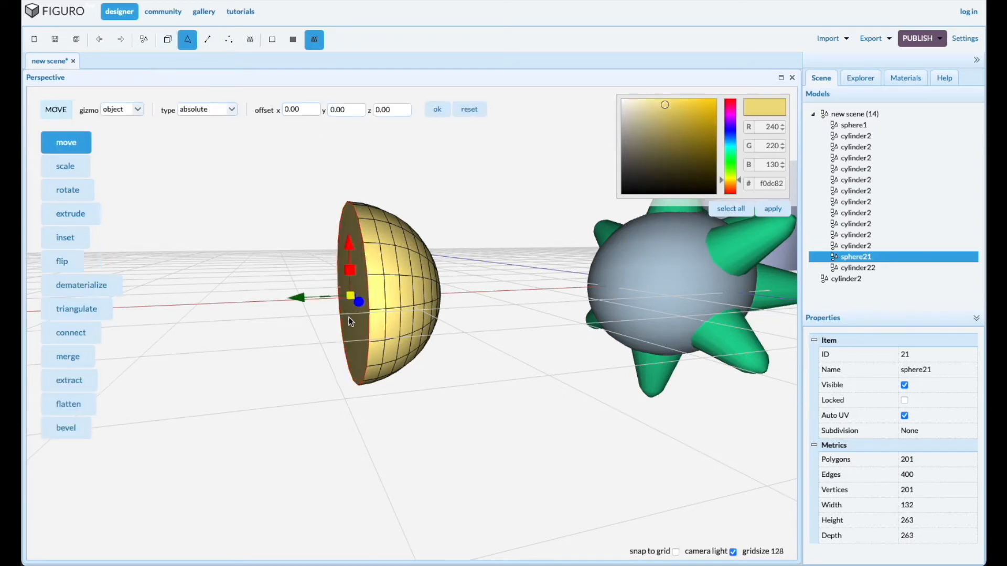
{"action": "left_click", "coordinate": [81, 224]}
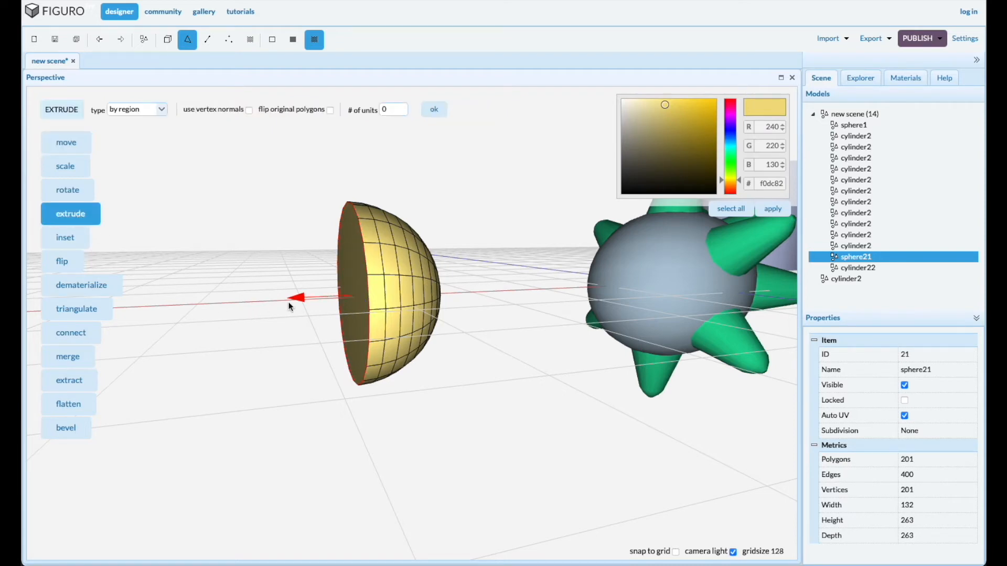
{"action": "left_click_drag", "start_coordinate": [298, 298], "coordinate": [186, 311]}
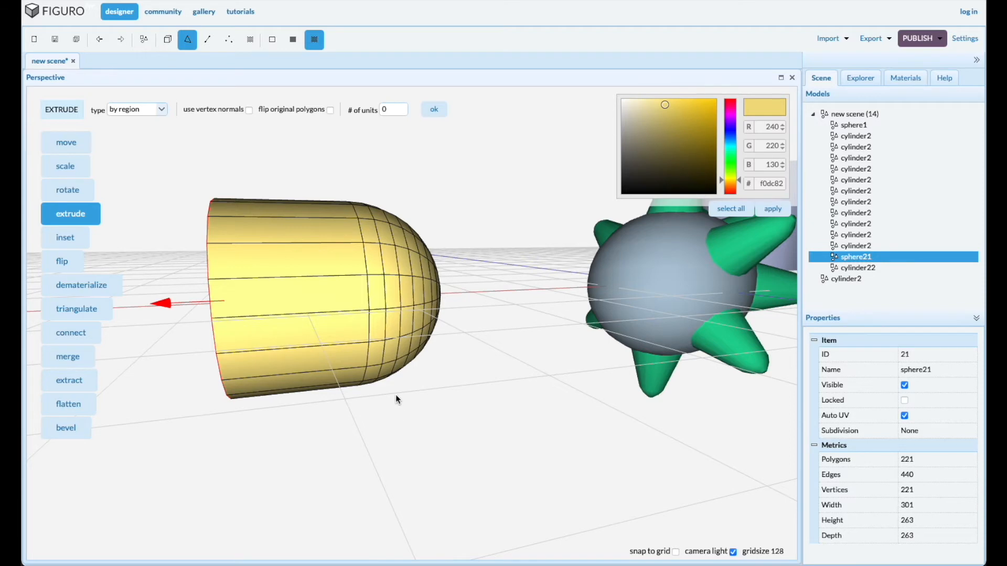
Delete sphere1 from inside the spikes and move the extruded yellow sphere21 to absolute position 0, 0, 0
{"action": "scroll", "coordinate": [408, 374], "scroll_direction": "down", "scroll_amount": 5}
{"action": "scroll", "coordinate": [408, 373], "scroll_direction": "down", "scroll_amount": 3}
{"action": "left_click_drag", "start_coordinate": [483, 431], "coordinate": [476, 431]}
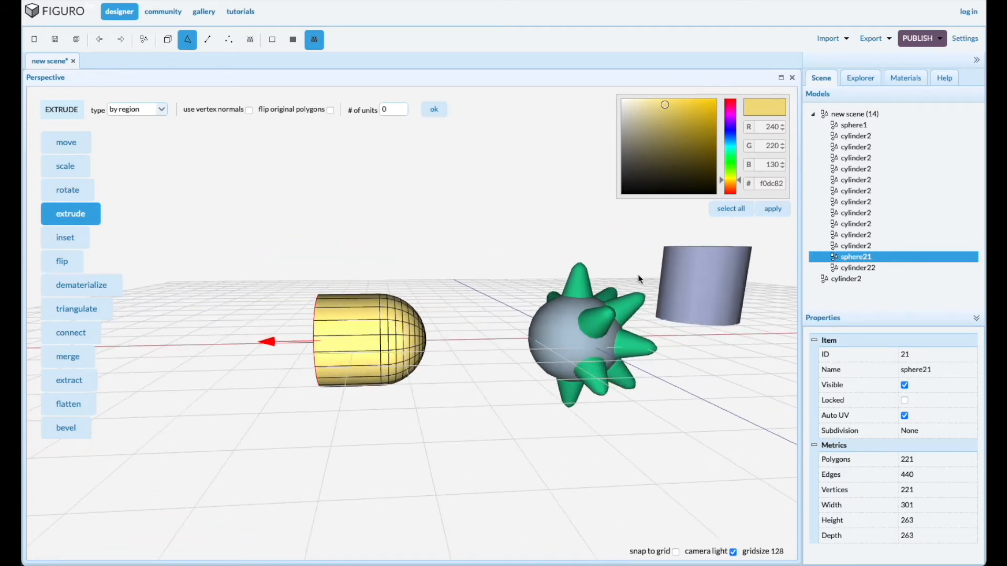
{"action": "left_click", "coordinate": [851, 126]}
{"action": "right_click", "coordinate": [854, 126]}
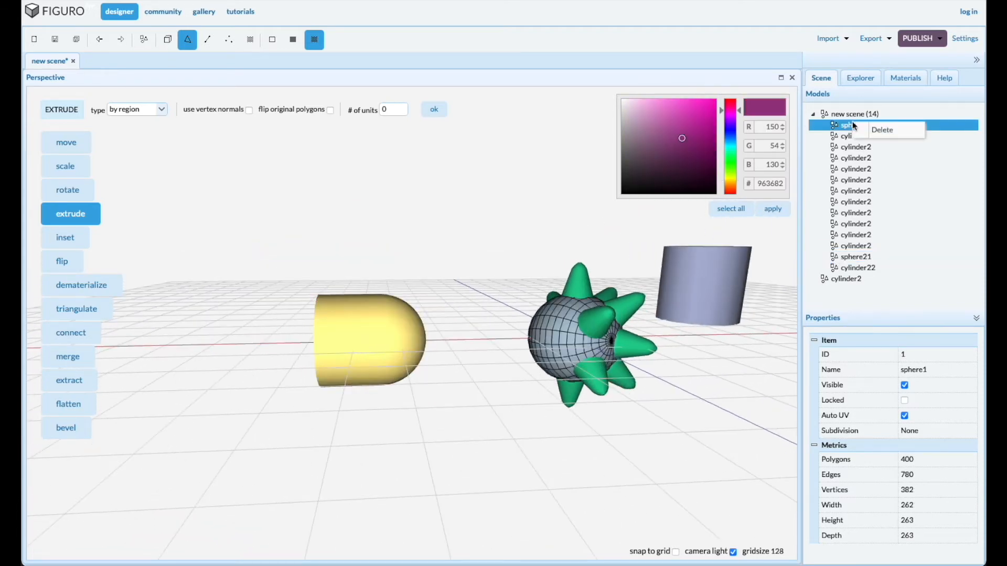
{"action": "left_click", "coordinate": [871, 131]}
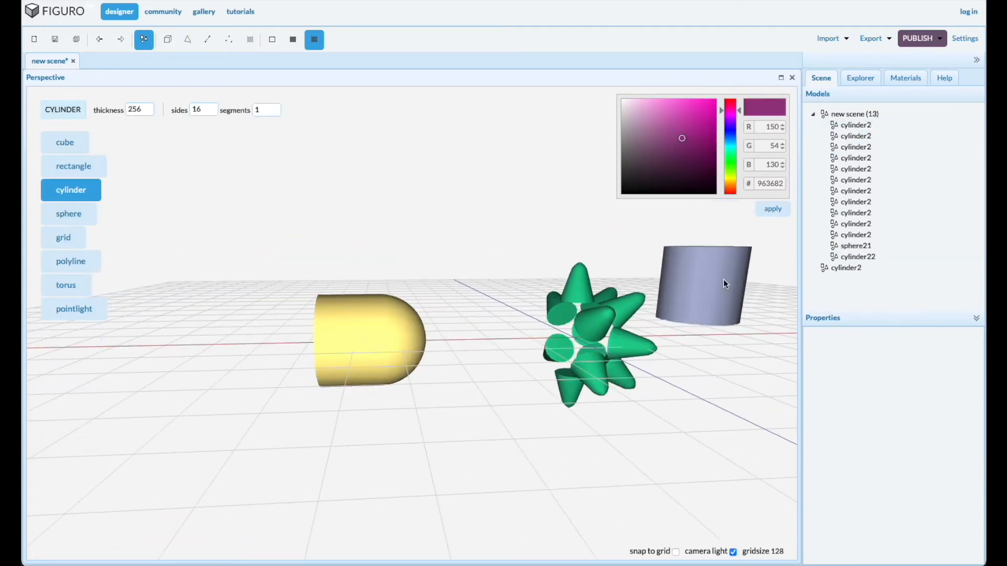
{"action": "left_click", "coordinate": [852, 247]}
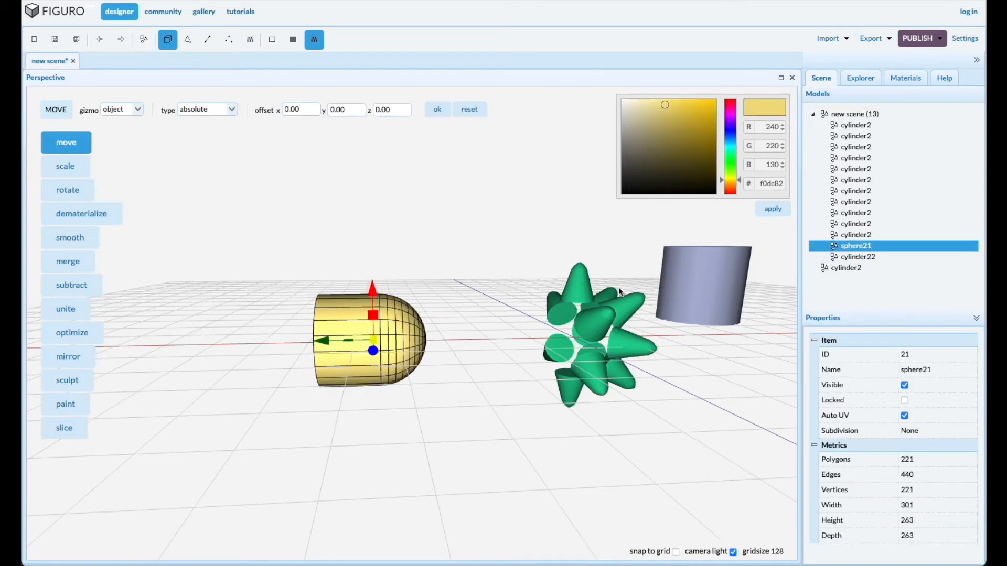
{"action": "left_click", "coordinate": [438, 110]}
Merge the six green spikes forming the upright ring around the yellow body into one model
{"action": "left_click_drag", "start_coordinate": [513, 372], "coordinate": [492, 414]}
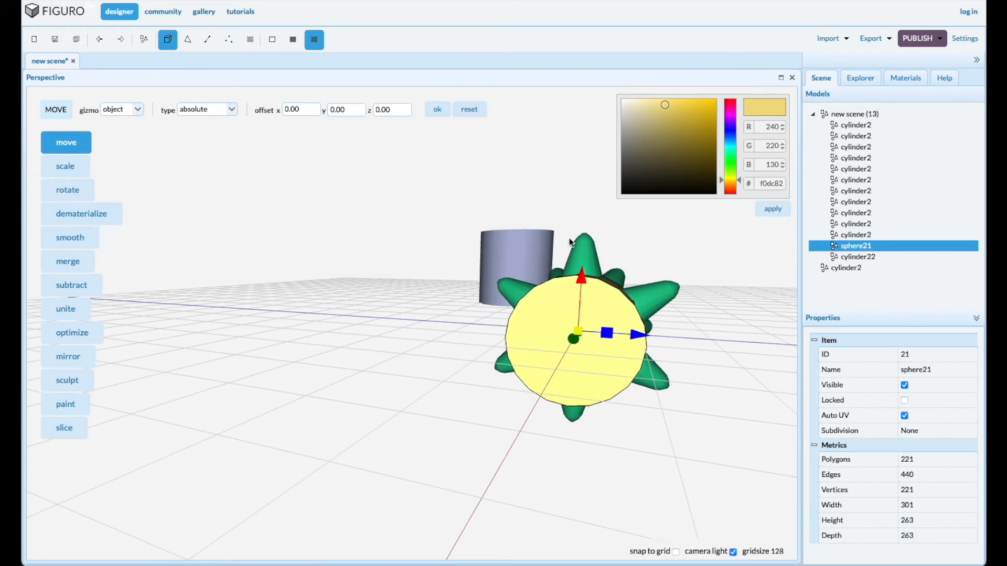
{"action": "left_click", "coordinate": [580, 256]}
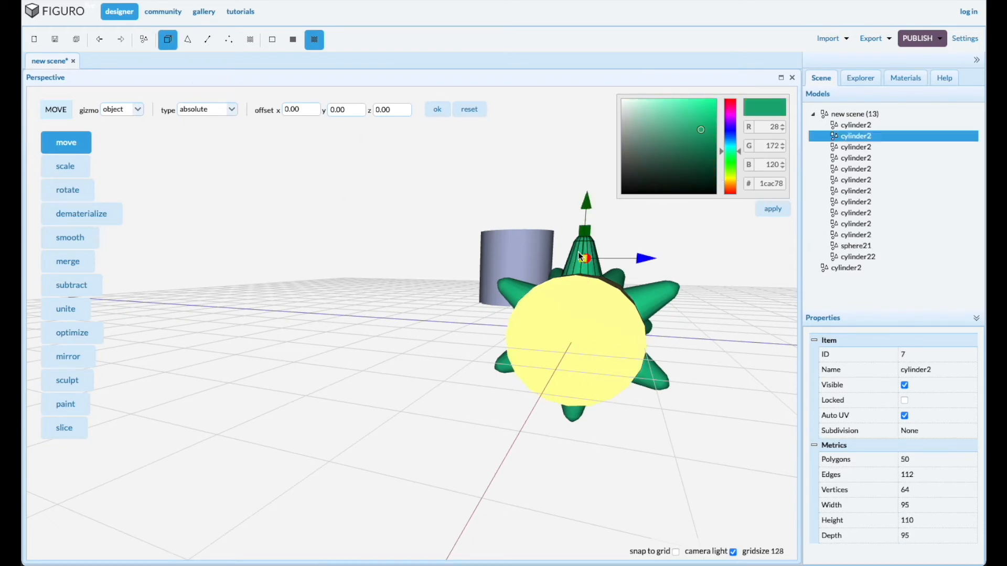
{"action": "left_click", "coordinate": [694, 362]}
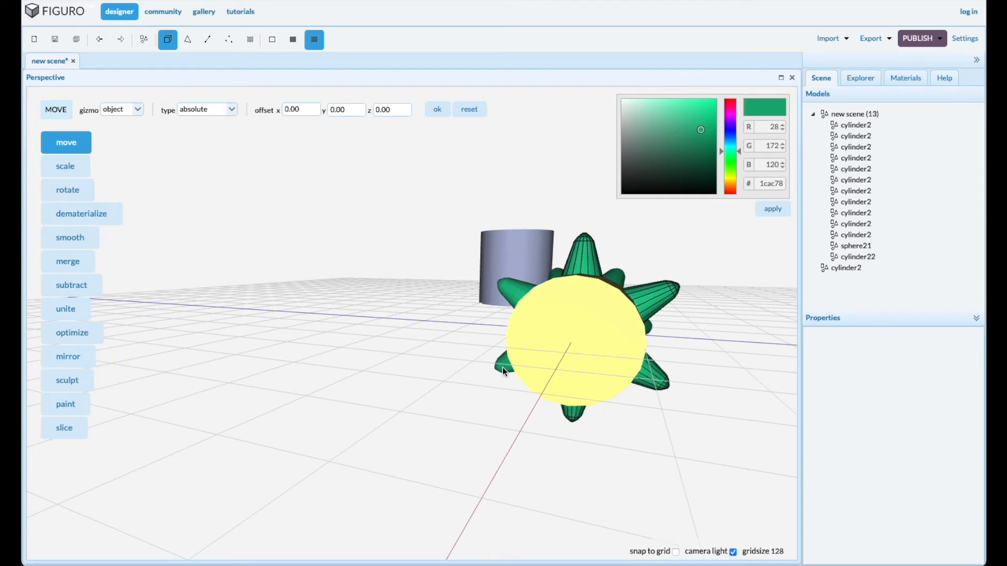
{"action": "left_click", "coordinate": [537, 365]}
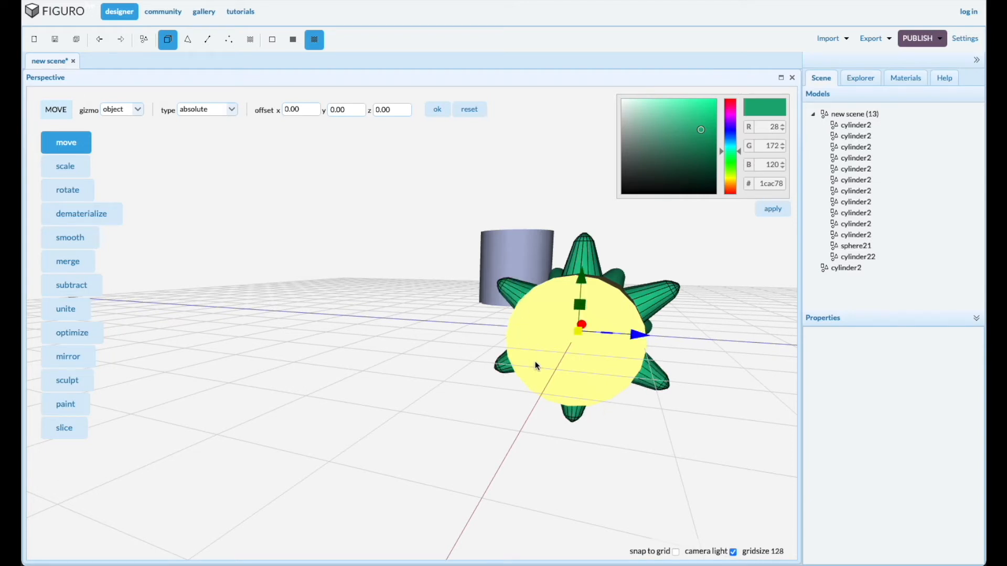
{"action": "left_click", "coordinate": [68, 261]}
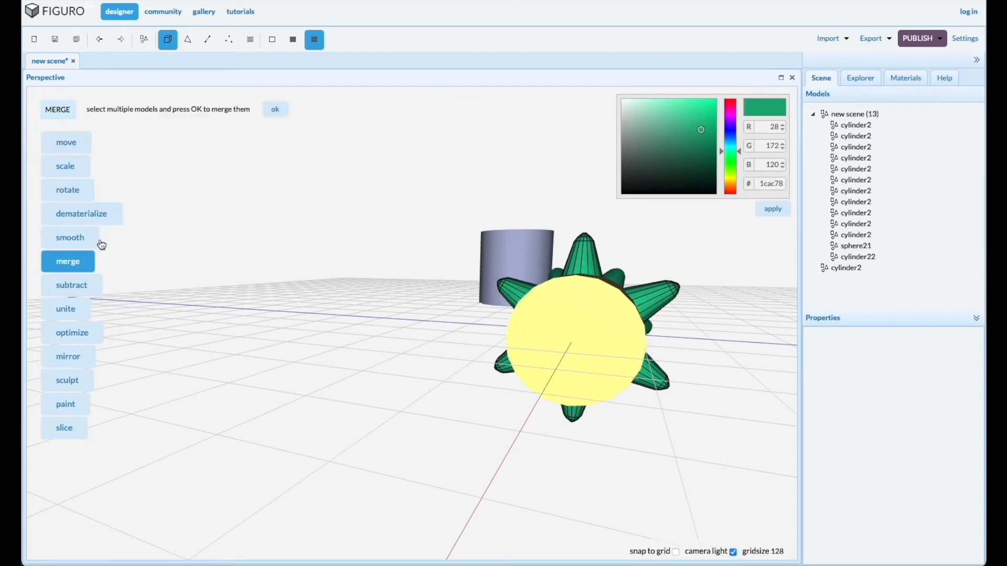
{"action": "left_click", "coordinate": [275, 110]}
Duplicate the merged spike ring and move the copy along the body toward its flat end
{"action": "left_click_drag", "start_coordinate": [428, 352], "coordinate": [384, 351]}
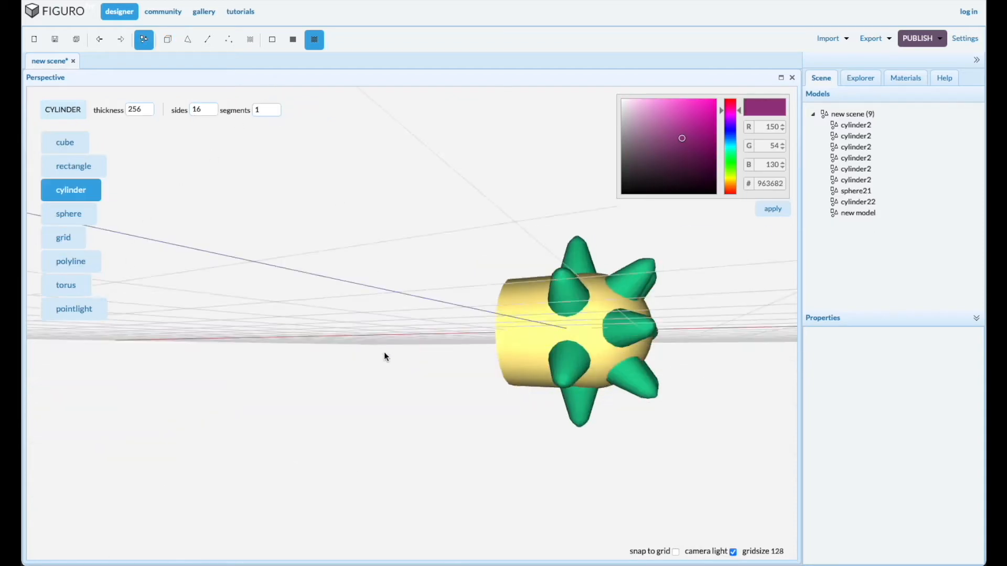
{"action": "left_click", "coordinate": [562, 308]}
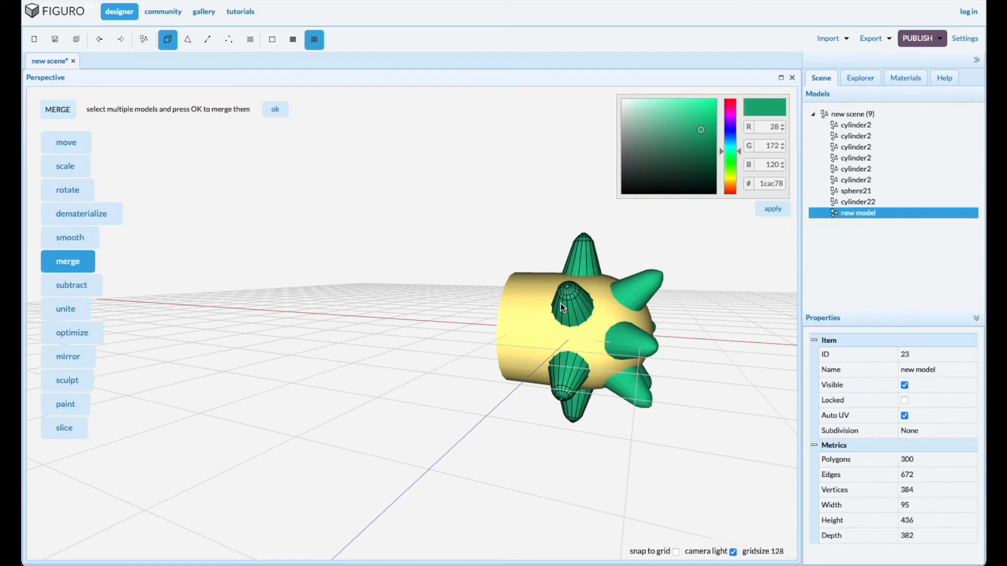
{"action": "left_click", "coordinate": [67, 143]}
{"action": "left_click_drag", "start_coordinate": [635, 334], "coordinate": [596, 331]}
{"action": "left_click_drag", "start_coordinate": [378, 383], "coordinate": [397, 381]}
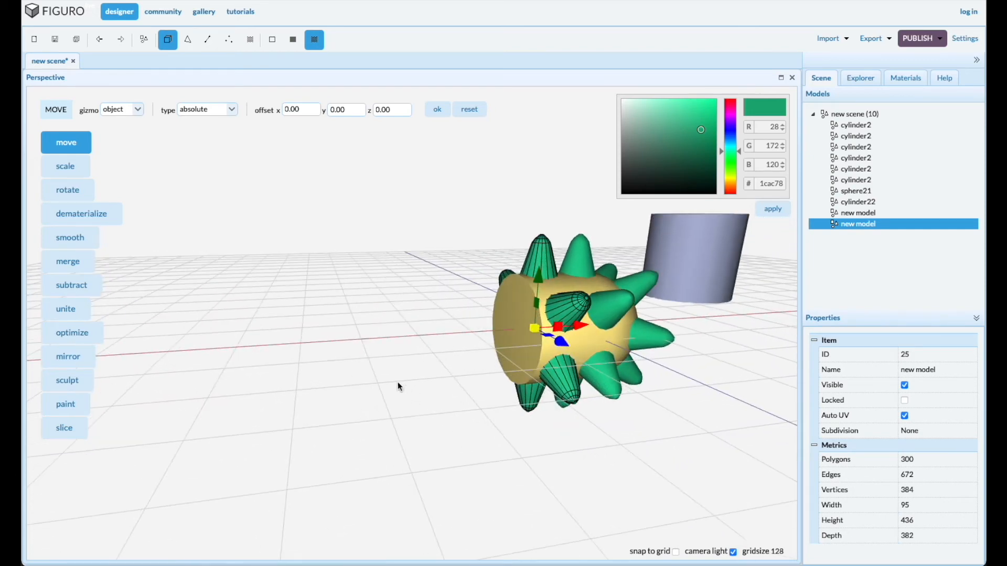
Rotate the copied spike ring 30 degrees about the X axis
{"action": "left_click", "coordinate": [66, 194]}
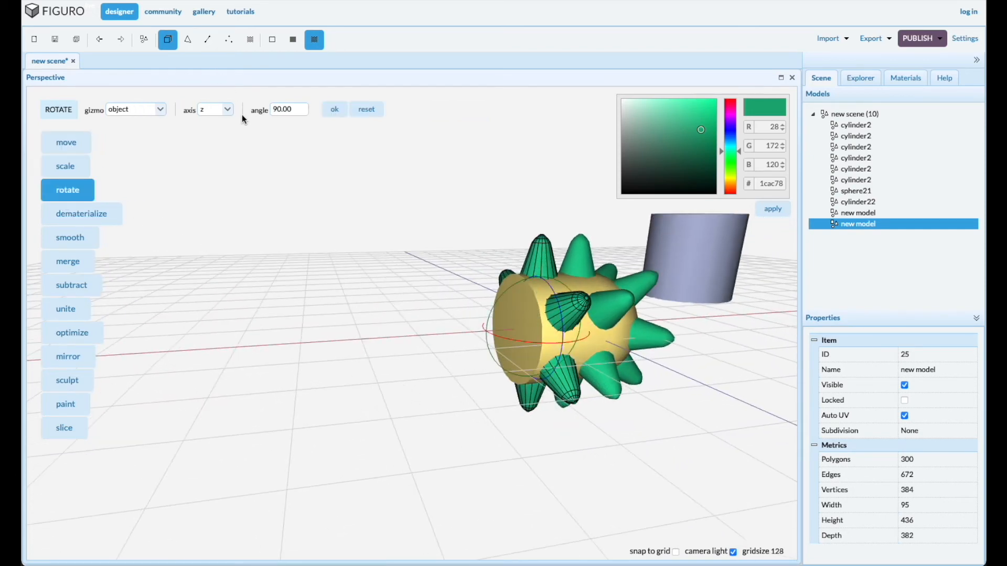
{"action": "left_click", "coordinate": [227, 109]}
{"action": "left_click", "coordinate": [207, 123]}
{"action": "double_click", "coordinate": [298, 111]}
{"action": "type", "text": "30"}
{"action": "left_click", "coordinate": [335, 110]}
Move the yellow body's flat end face outward along its axis until the body is about 336 wide
{"action": "left_click_drag", "start_coordinate": [367, 322], "coordinate": [427, 337]}
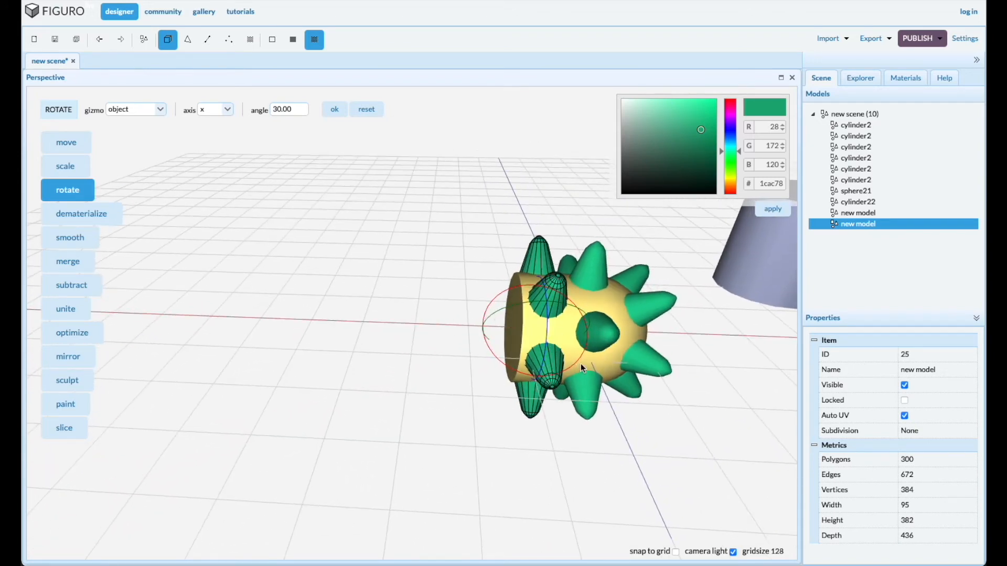
{"action": "left_click", "coordinate": [603, 357]}
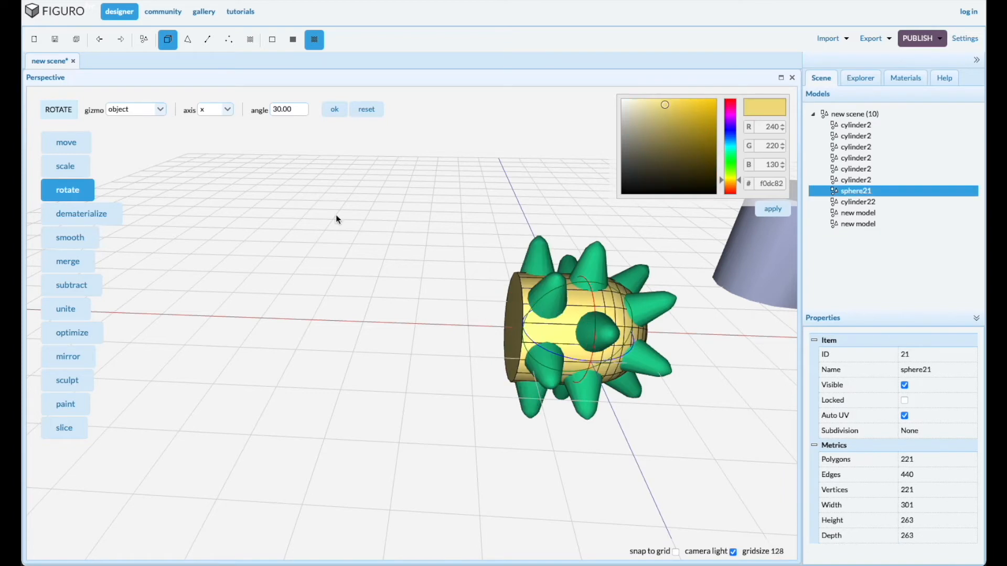
{"action": "left_click", "coordinate": [188, 39]}
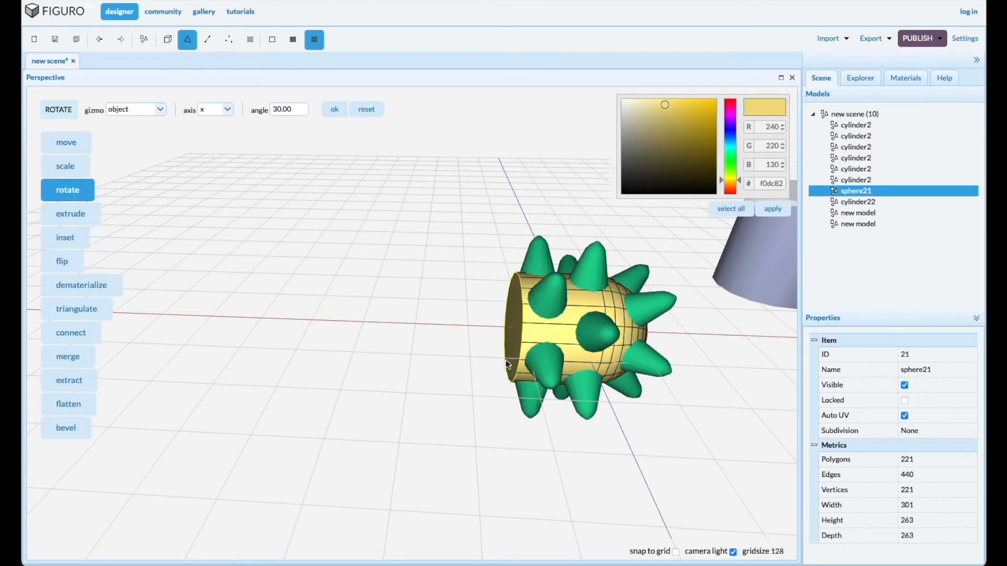
{"action": "left_click", "coordinate": [508, 343]}
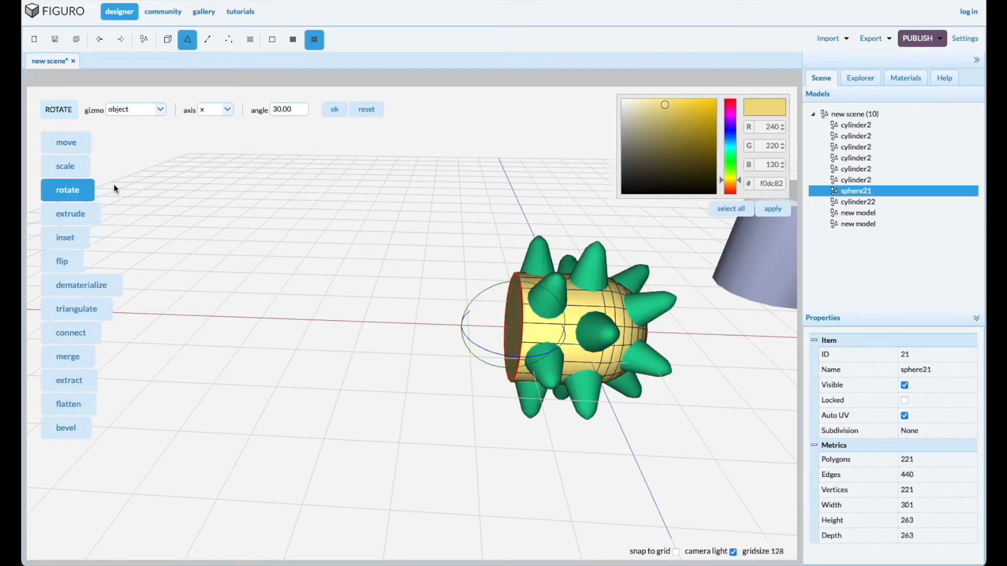
{"action": "left_click", "coordinate": [73, 143]}
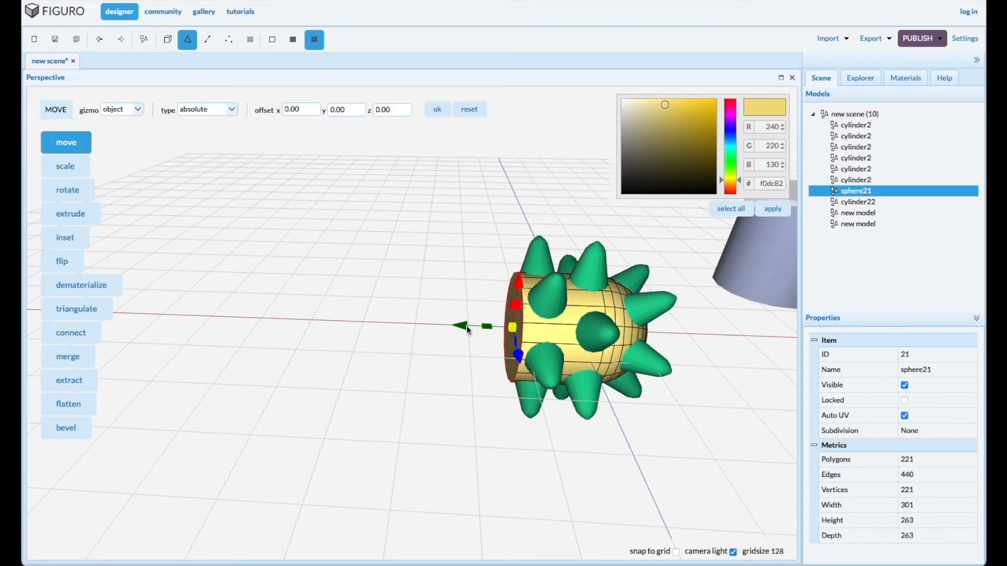
{"action": "left_click_drag", "start_coordinate": [466, 329], "coordinate": [449, 326]}
Move the grey-blue cylinder22 as an object to absolute position 0, 0, 0
{"action": "scroll", "coordinate": [522, 433], "scroll_direction": "down", "scroll_amount": 3}
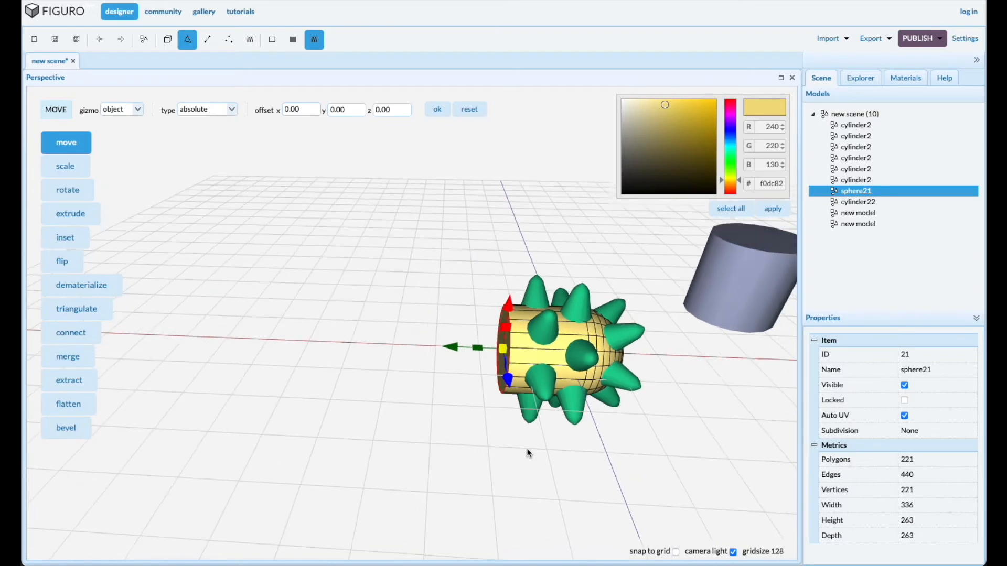
{"action": "left_click", "coordinate": [860, 181]}
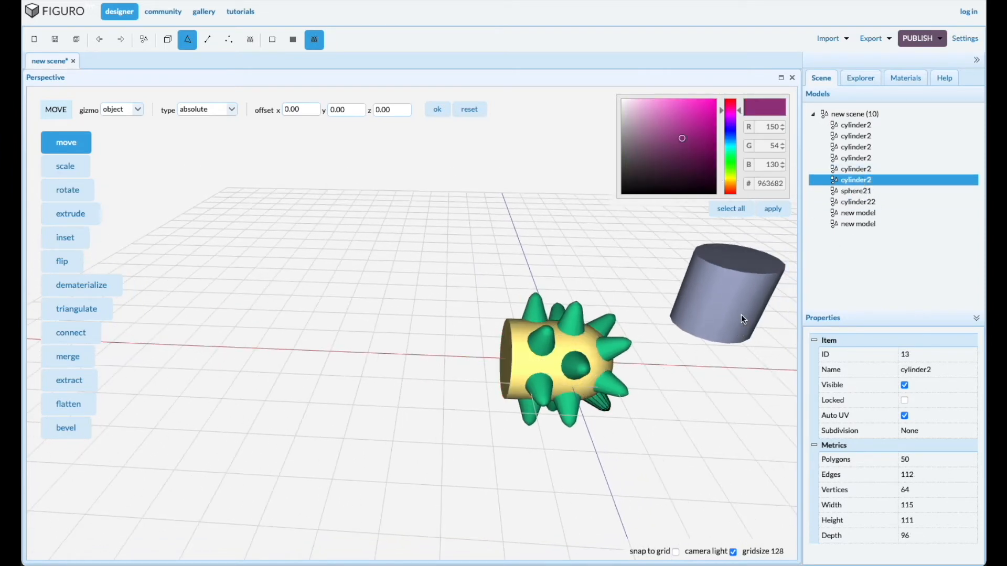
{"action": "left_click", "coordinate": [855, 191]}
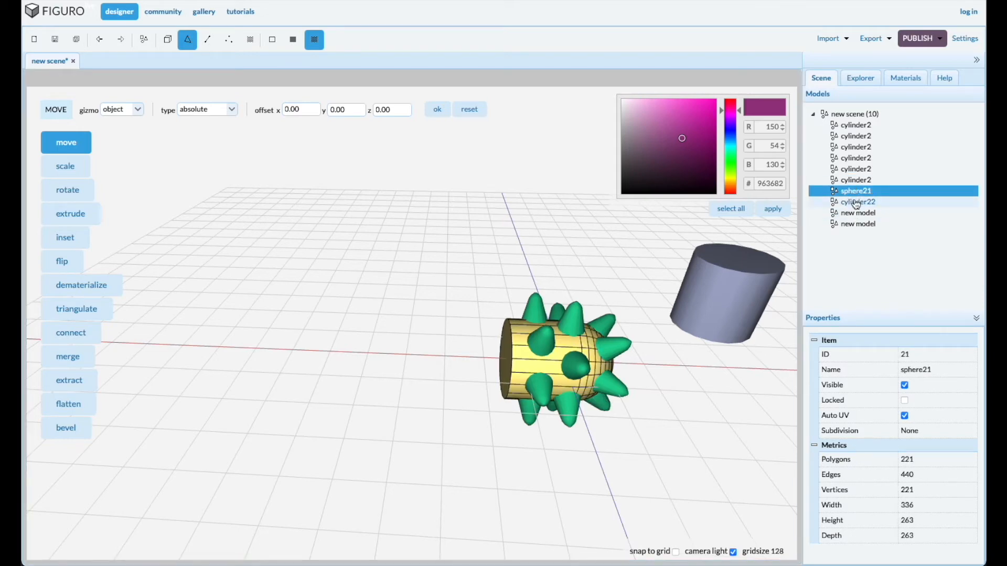
{"action": "left_click", "coordinate": [856, 203]}
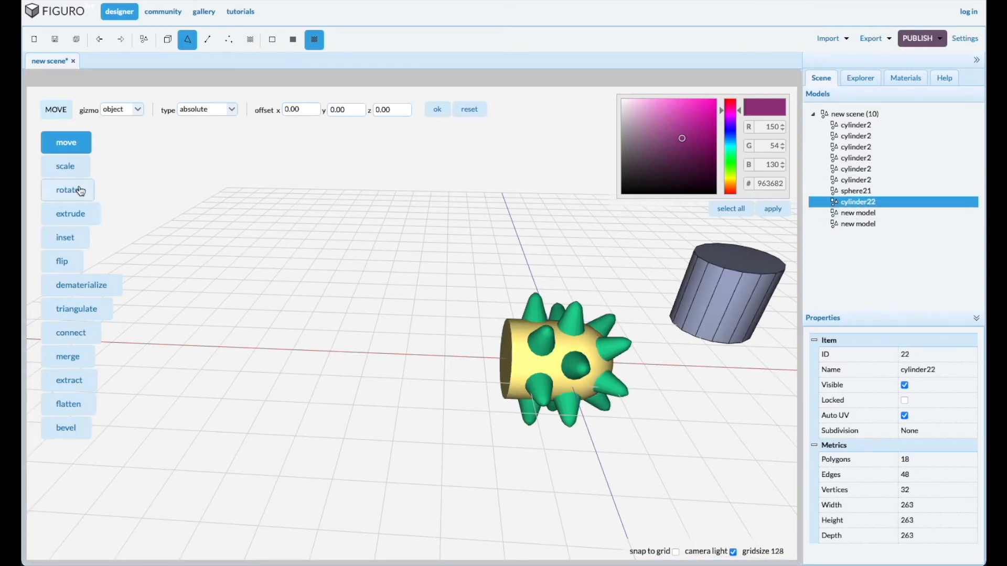
{"action": "left_click", "coordinate": [167, 42]}
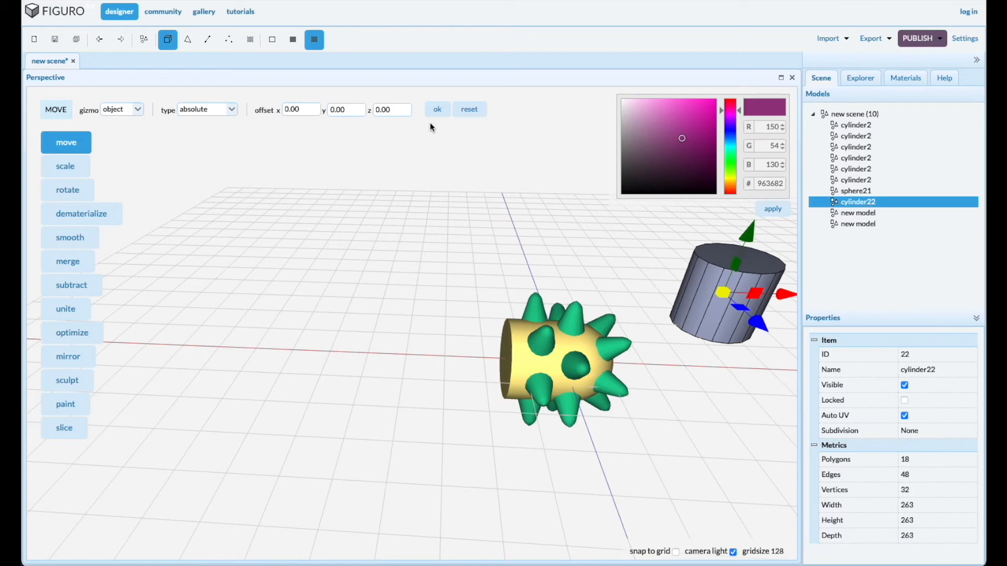
{"action": "left_click", "coordinate": [440, 109]}
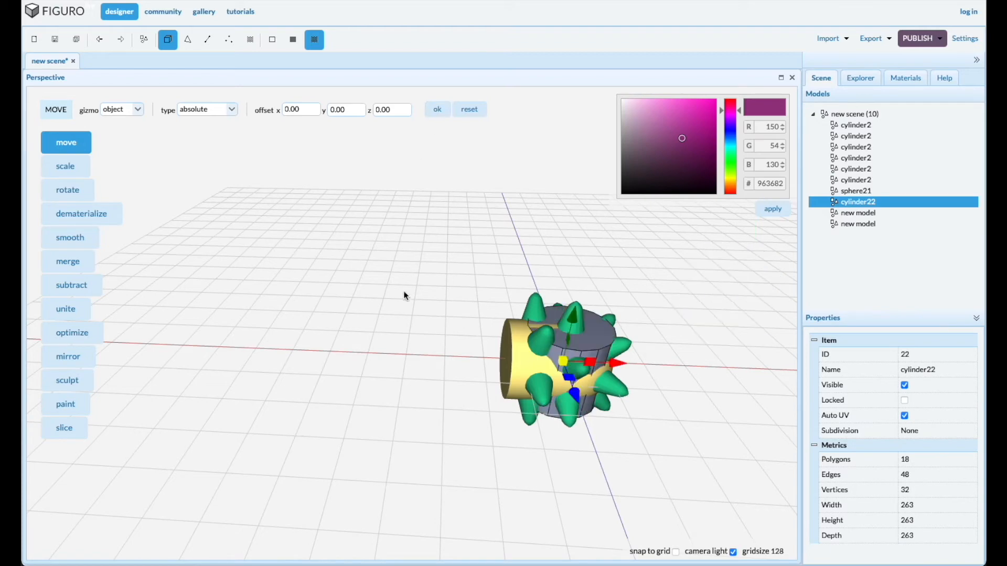
Rotate the grey-blue cylinder 90 degrees about the Z axis as an object
{"action": "left_click", "coordinate": [68, 190]}
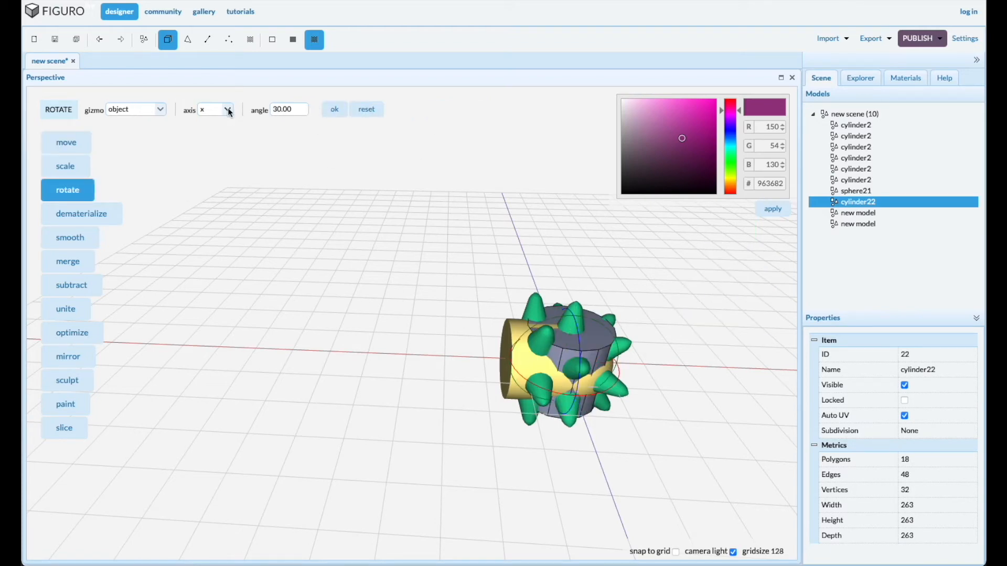
{"action": "double_click", "coordinate": [293, 110]}
{"action": "type", "text": "90"}
{"action": "left_click", "coordinate": [335, 109]}
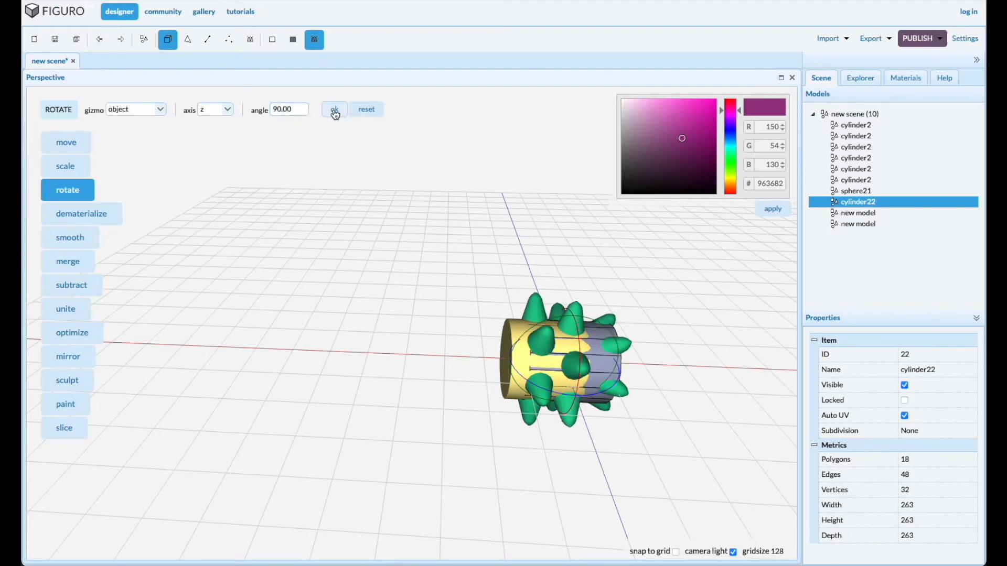
Move the grey-blue cylinder along the body's axis until it extends out of the yellow body's flat end
{"action": "left_click", "coordinate": [64, 144]}
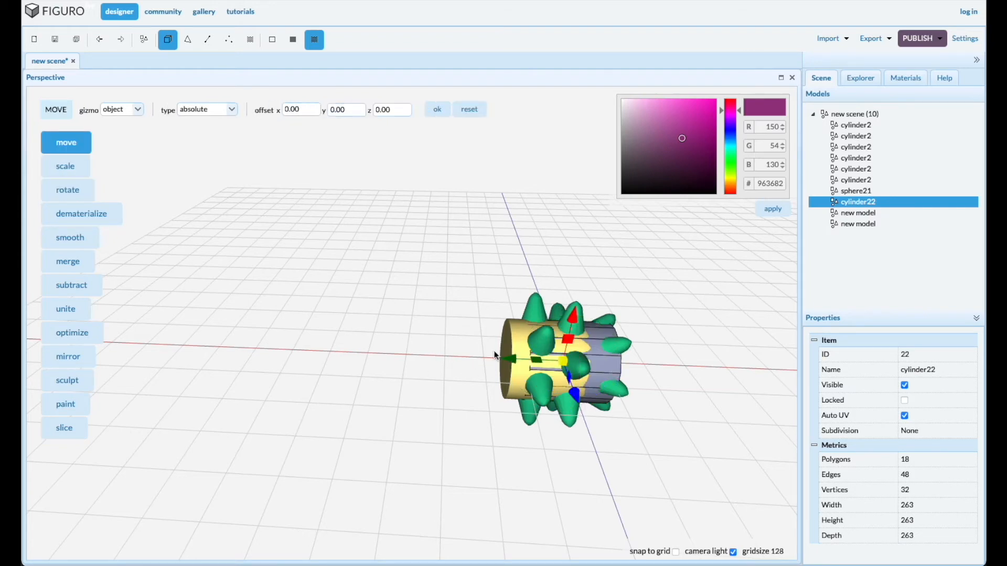
{"action": "left_click_drag", "start_coordinate": [511, 362], "coordinate": [420, 348]}
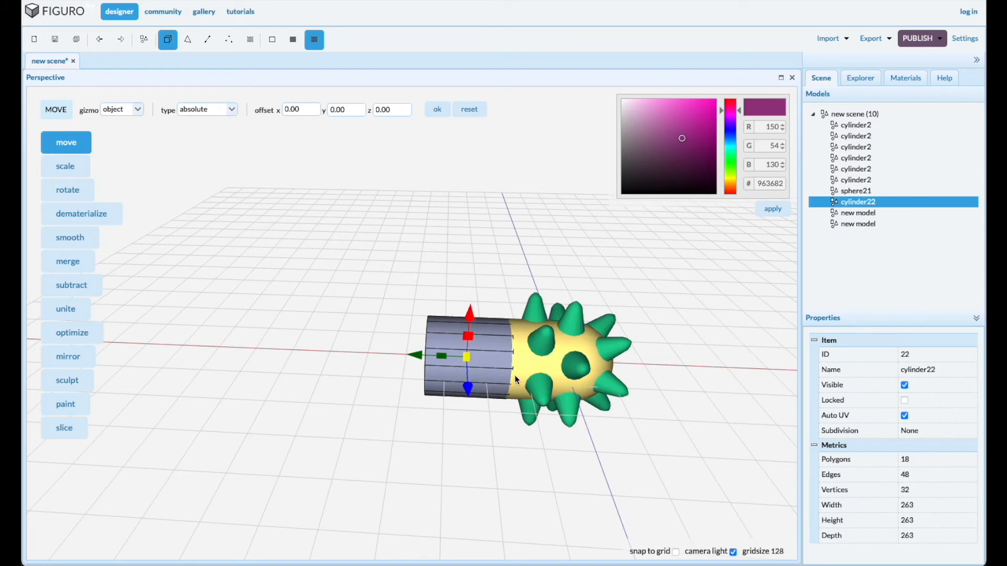
{"action": "left_click_drag", "start_coordinate": [445, 466], "coordinate": [468, 459]}
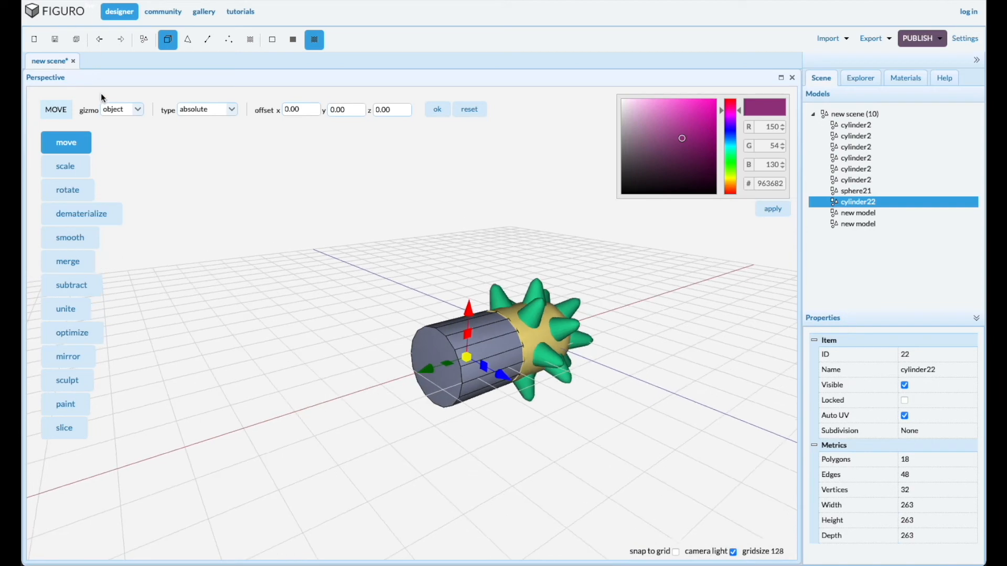
Move the grey-blue cylinder's free end face inward along its axis until the cylinder is about 163 wide
{"action": "left_click", "coordinate": [188, 39]}
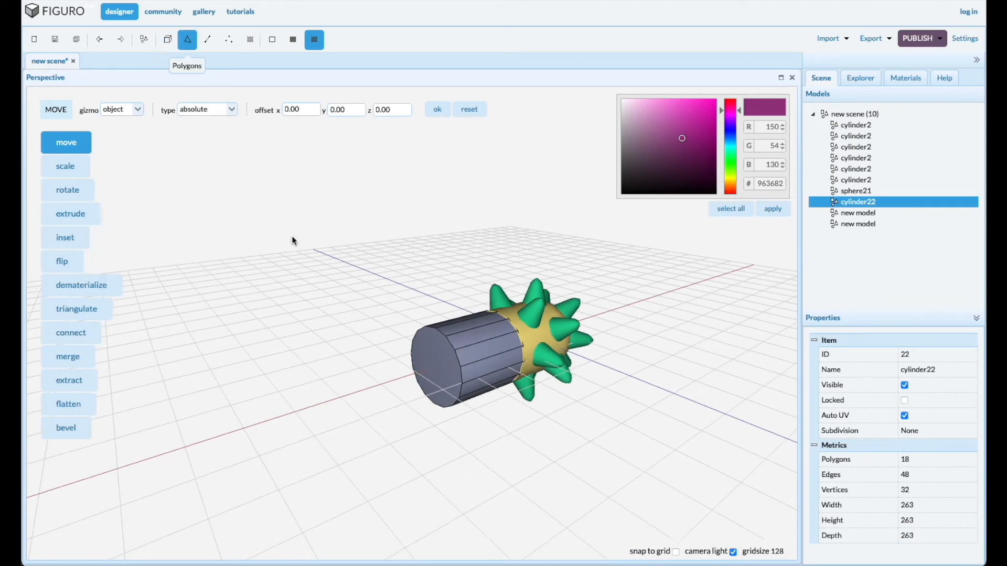
{"action": "left_click", "coordinate": [446, 377]}
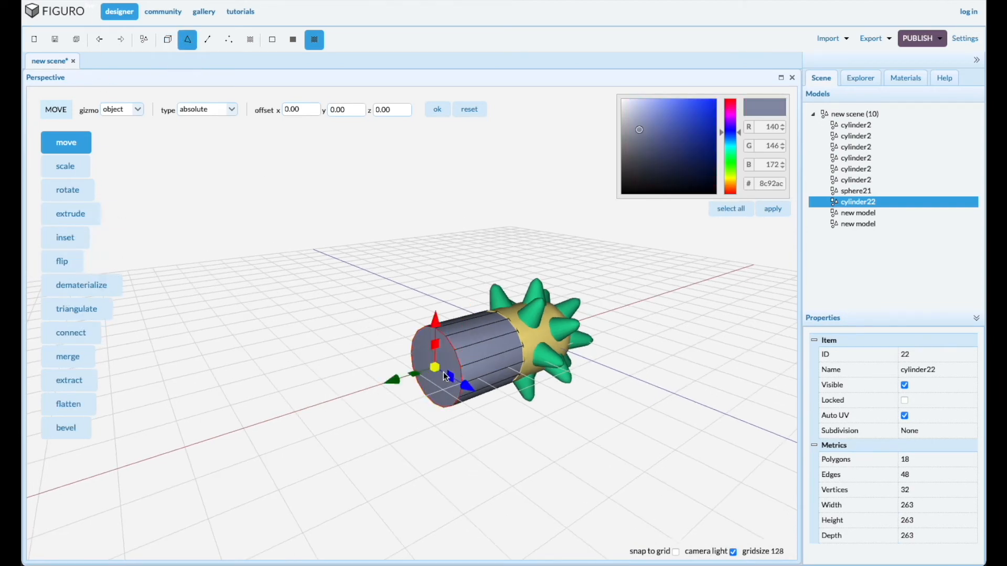
{"action": "left_click_drag", "start_coordinate": [394, 381], "coordinate": [424, 380]}
{"action": "left_click_drag", "start_coordinate": [458, 459], "coordinate": [444, 453]}
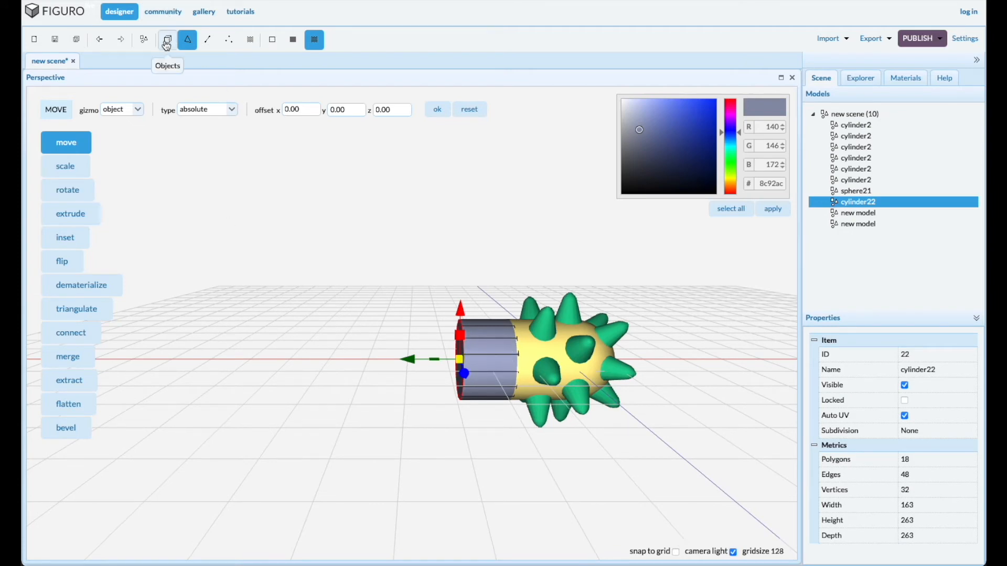
Create a torus with 16 segments, outer radius 8 and inner radius 1 beside the spiked body
{"action": "left_click", "coordinate": [146, 41]}
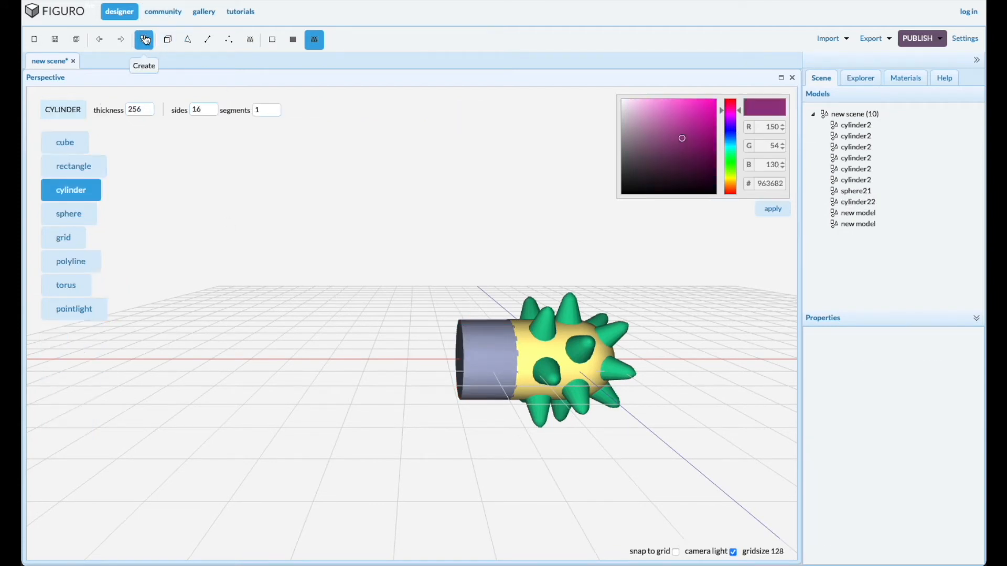
{"action": "left_click", "coordinate": [64, 287]}
{"action": "left_click", "coordinate": [317, 110]}
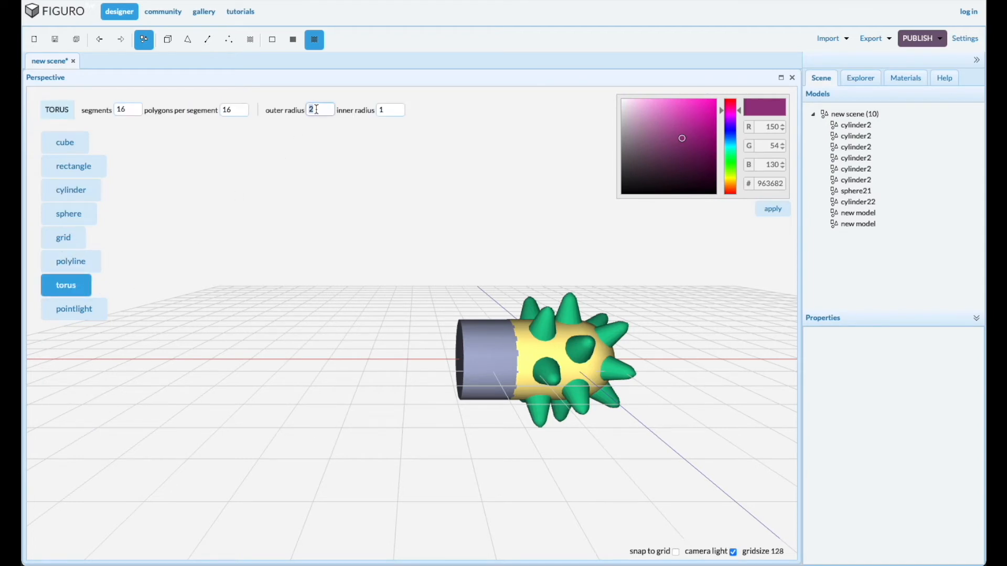
{"action": "key", "text": "BackSpace"}
{"action": "type", "text": "8"}
{"action": "left_click_drag", "start_coordinate": [361, 359], "coordinate": [373, 375]}
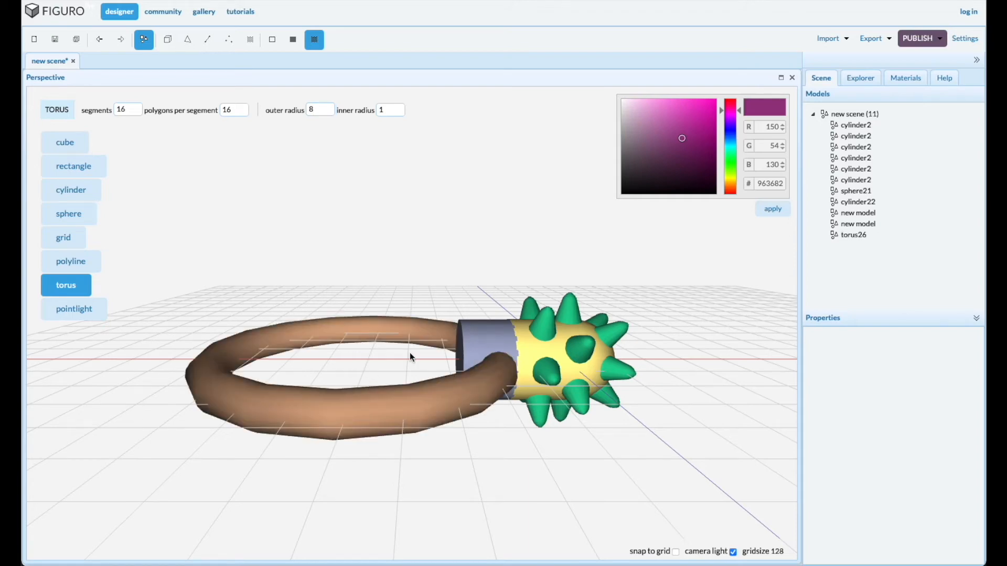
Move the torus to absolute position 0, 0, 0 and rotate it 90 degrees about the Z axis
{"action": "left_click", "coordinate": [853, 235]}
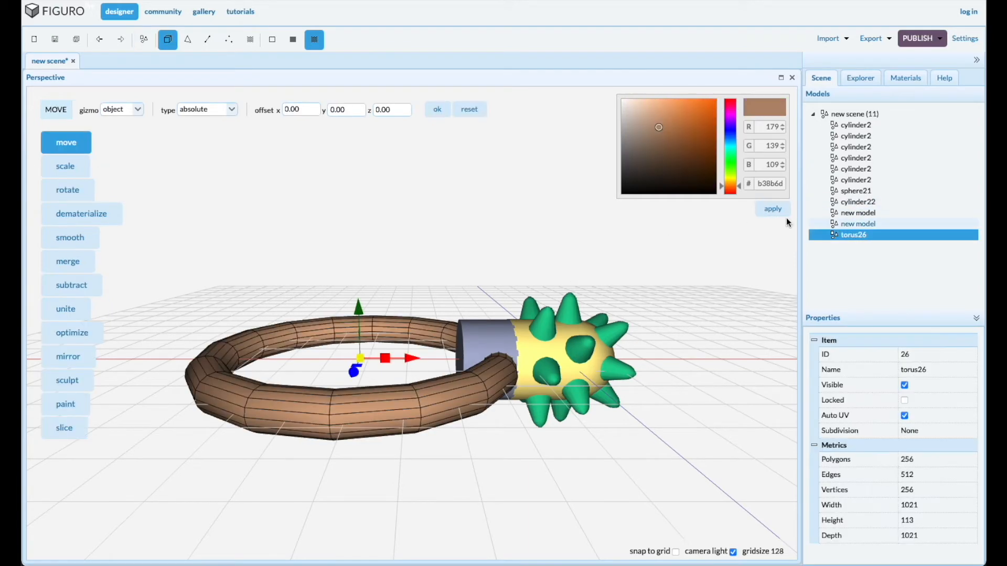
{"action": "left_click", "coordinate": [441, 112]}
{"action": "left_click", "coordinate": [71, 191]}
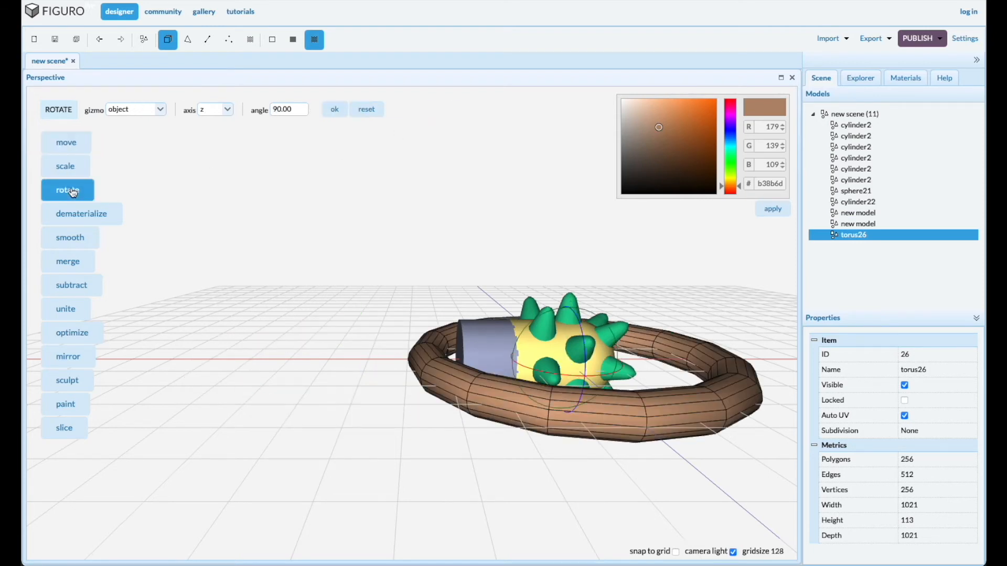
{"action": "left_click", "coordinate": [334, 109]}
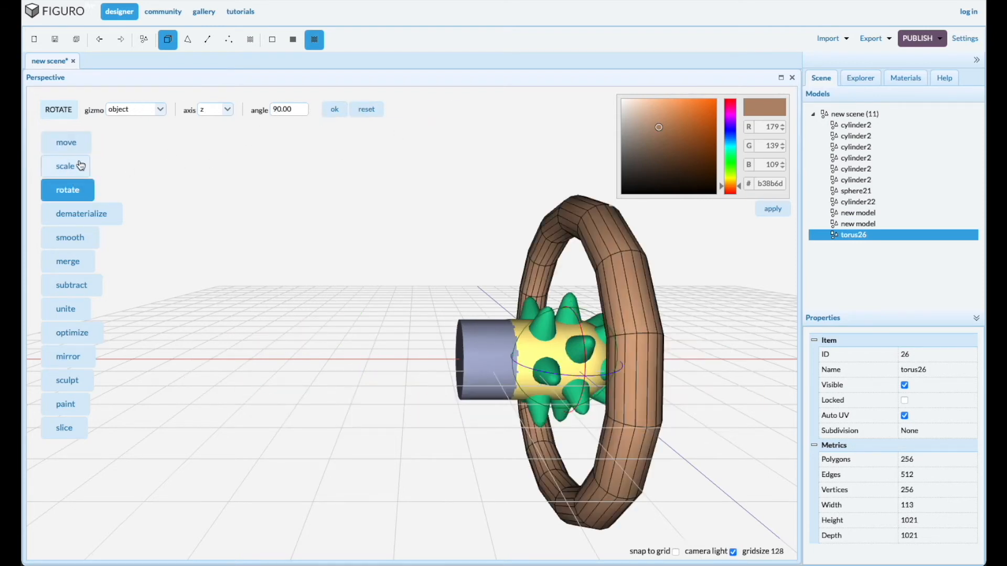
Move the upright torus along the body's axis to the joint between the yellow body and the grey-blue cylinder
{"action": "left_click", "coordinate": [67, 144]}
{"action": "left_click_drag", "start_coordinate": [517, 361], "coordinate": [459, 361]}
{"action": "left_click_drag", "start_coordinate": [390, 438], "coordinate": [424, 428]}
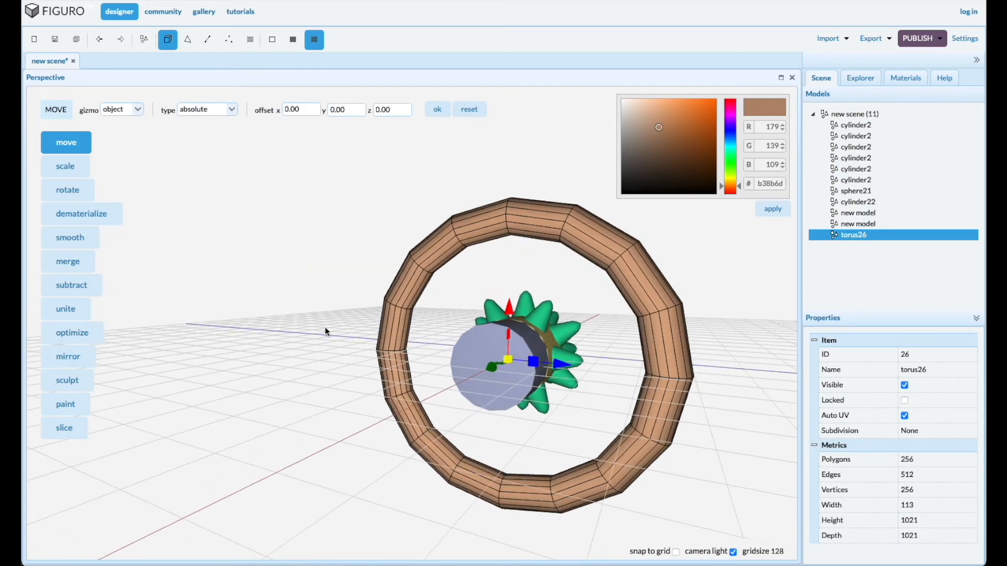
Scale the torus down uniformly to about 289 in height and depth, and nudge it along the axis to cover the joint
{"action": "left_click", "coordinate": [72, 167]}
{"action": "left_click_drag", "start_coordinate": [483, 409], "coordinate": [343, 339]}
{"action": "left_click_drag", "start_coordinate": [637, 443], "coordinate": [603, 439]}
{"action": "scroll", "coordinate": [502, 411], "scroll_direction": "up", "scroll_amount": 5}
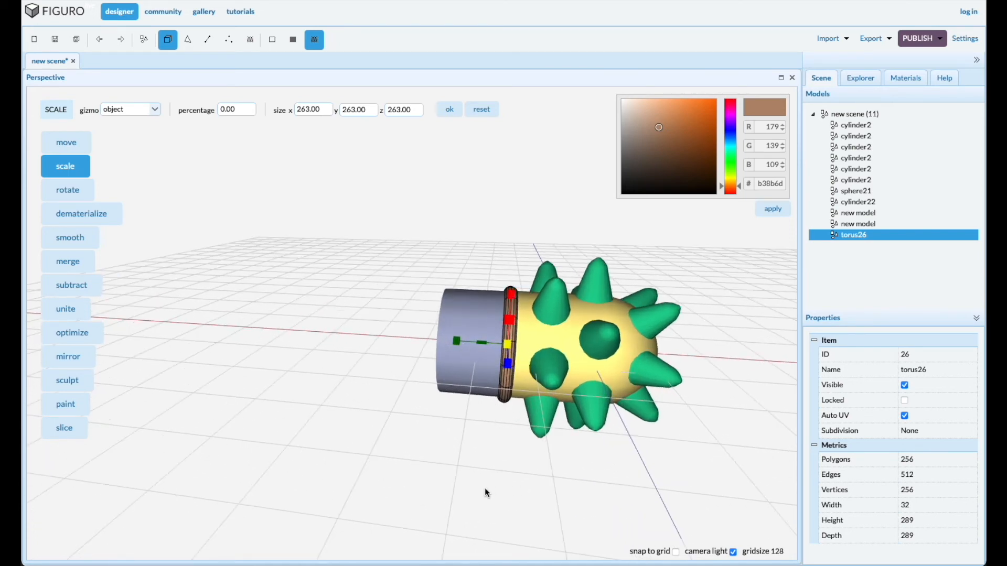
{"action": "left_click", "coordinate": [71, 142]}
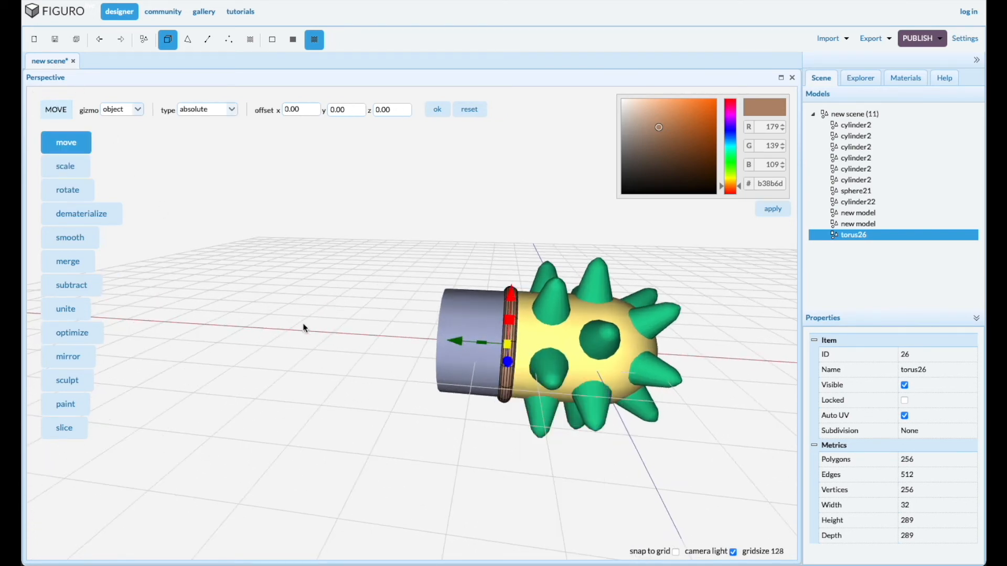
{"action": "mouse_move", "coordinate": [456, 343]}
{"action": "left_mouse_down"}
{"action": "mouse_move", "coordinate": [467, 342]}
{"action": "mouse_move", "coordinate": [458, 338]}
{"action": "left_mouse_up"}
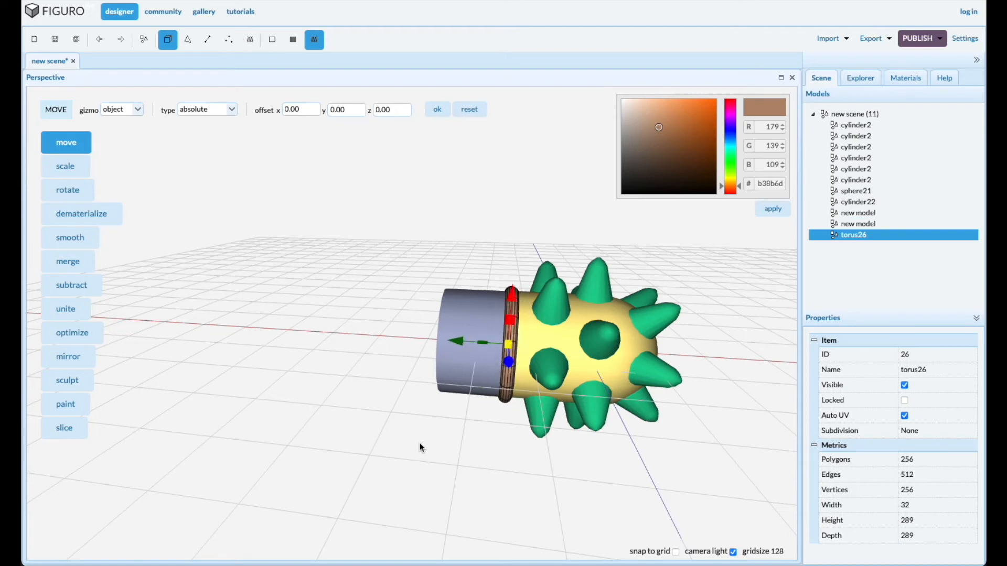
Duplicate the torus ring and move the copy about 151 along the axis to the grey-blue cylinder's free end
{"action": "left_click_drag", "start_coordinate": [419, 446], "coordinate": [427, 446]}
{"action": "key", "text": "ctrl+c"}
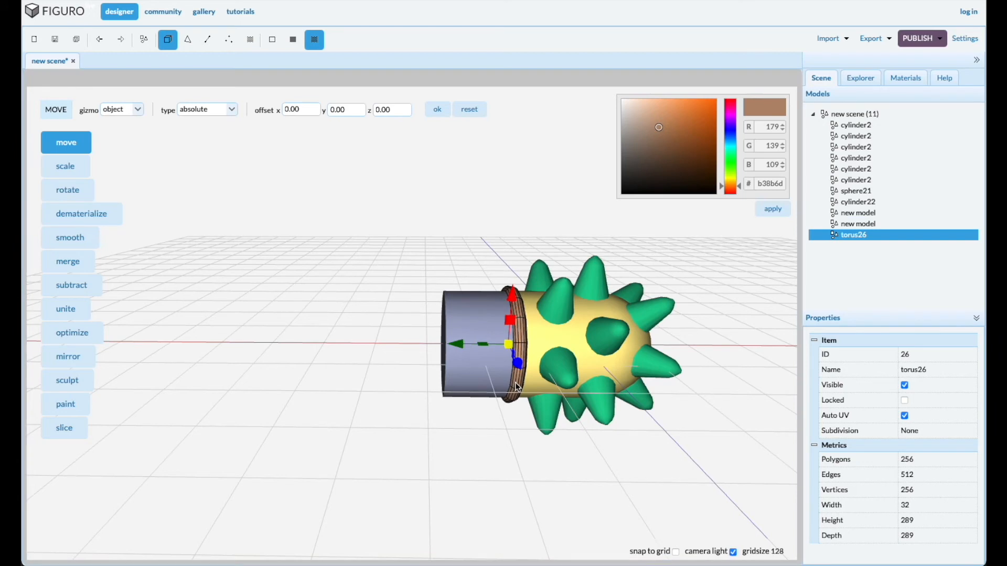
{"action": "key", "text": "ctrl+v"}
{"action": "left_click_drag", "start_coordinate": [461, 350], "coordinate": [401, 338]}
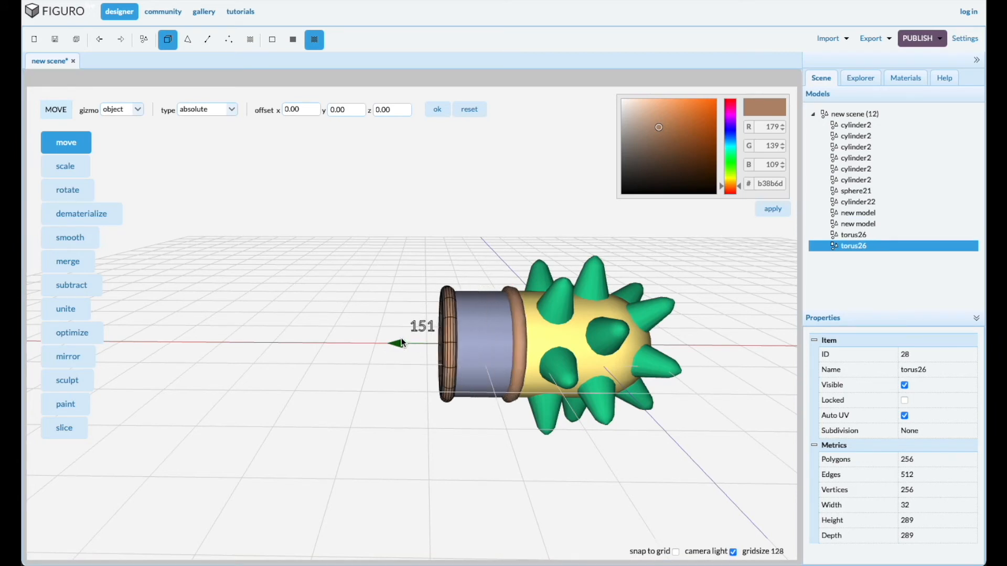
{"action": "left_click_drag", "start_coordinate": [390, 448], "coordinate": [417, 447]}
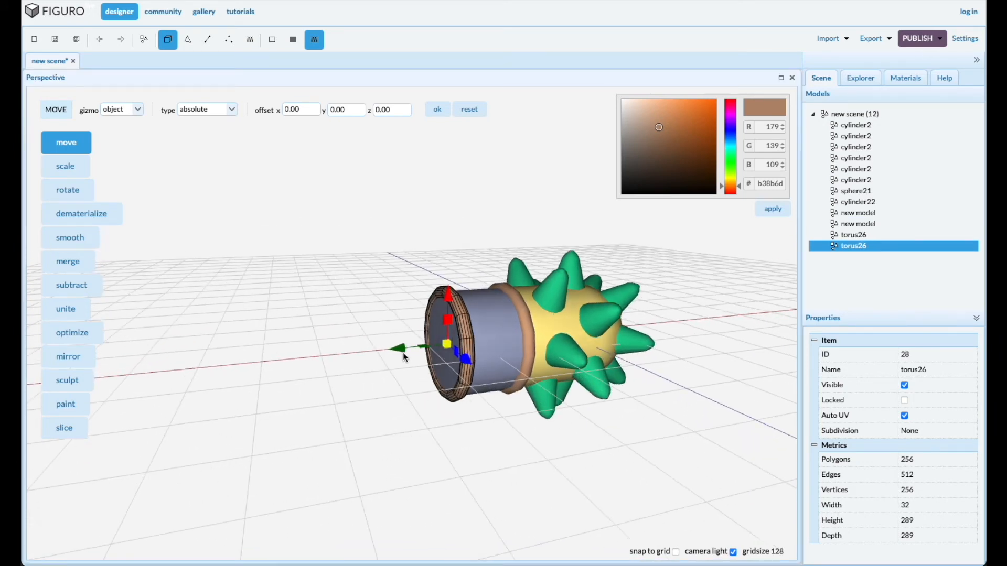
{"action": "left_click_drag", "start_coordinate": [402, 349], "coordinate": [402, 350]}
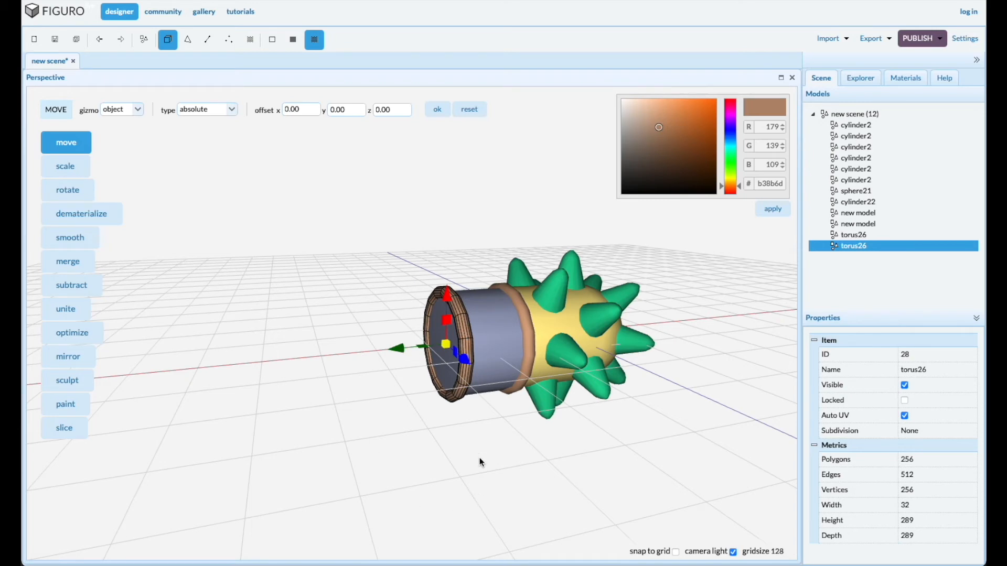
{"action": "left_click_drag", "start_coordinate": [480, 458], "coordinate": [477, 456]}
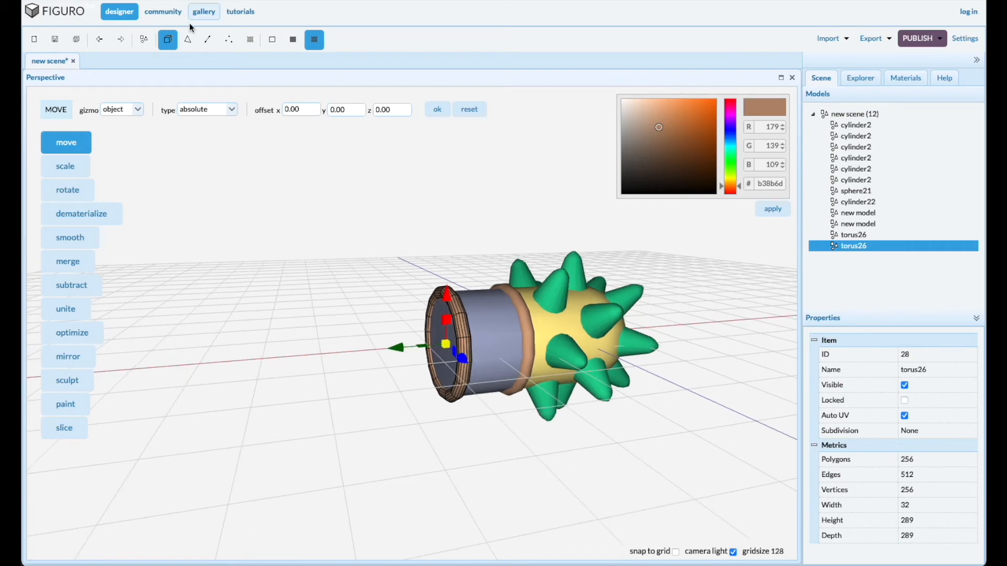
Duplicate the grey-blue cylinder and move the copy outward along the axis beyond the second torus ring
{"action": "left_click", "coordinate": [509, 356]}
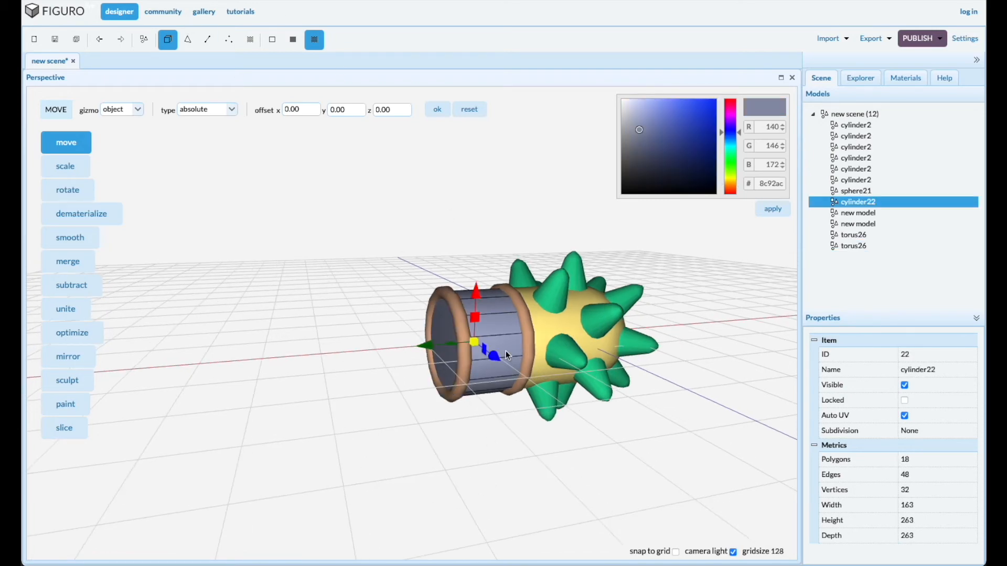
{"action": "key", "text": "ctrl+d"}
{"action": "left_click_drag", "start_coordinate": [427, 345], "coordinate": [364, 344]}
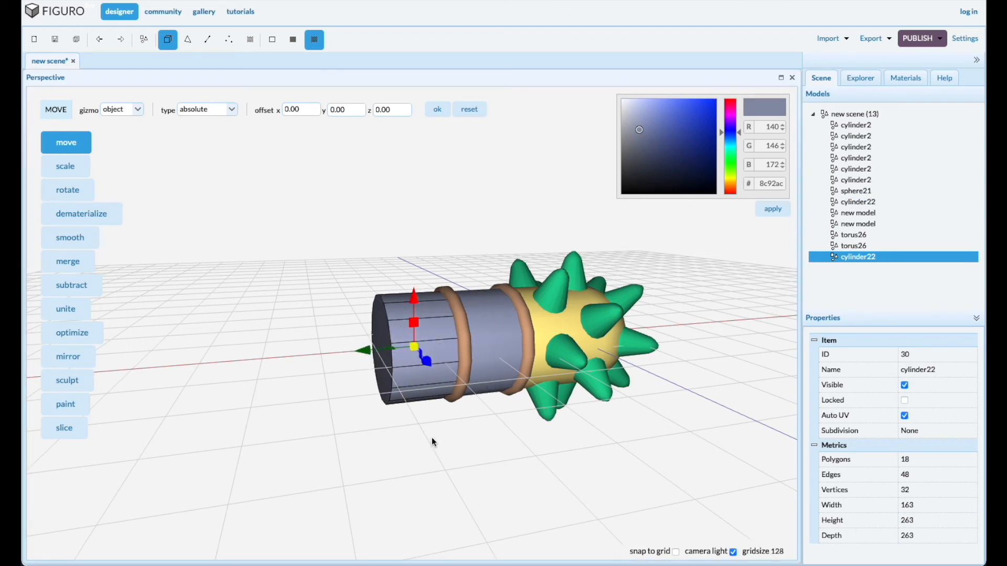
{"action": "scroll", "coordinate": [429, 443], "scroll_direction": "down", "scroll_amount": 5}
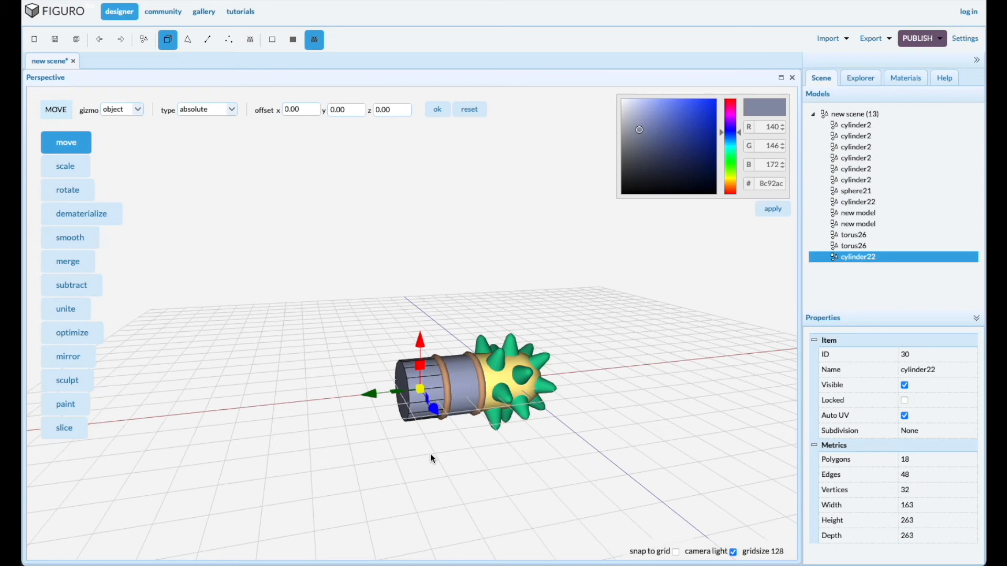
Move the copied cylinder's free end face outward by about 895 to form a long handle
{"action": "left_click_drag", "start_coordinate": [435, 468], "coordinate": [526, 442]}
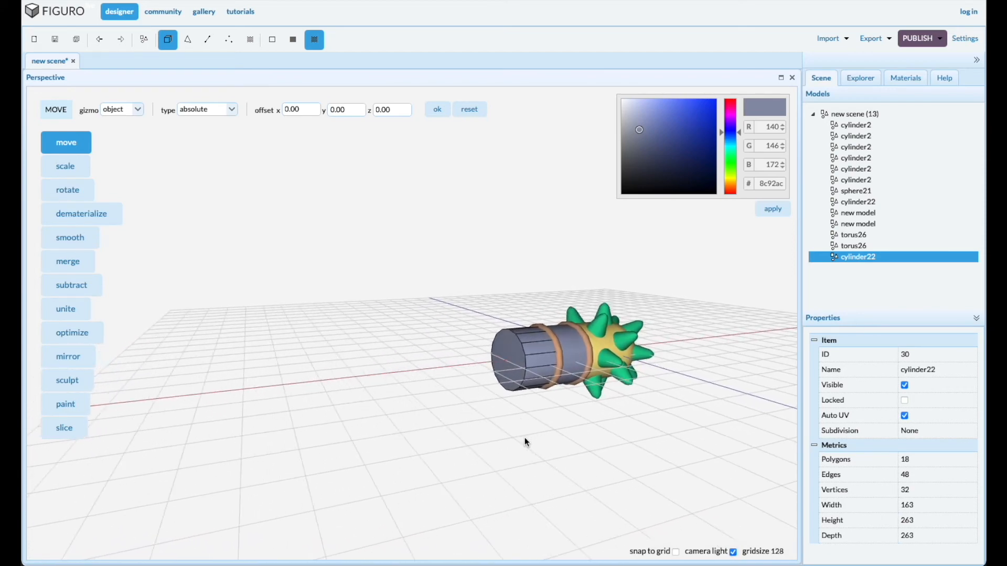
{"action": "left_click", "coordinate": [188, 39]}
{"action": "left_click", "coordinate": [513, 368]}
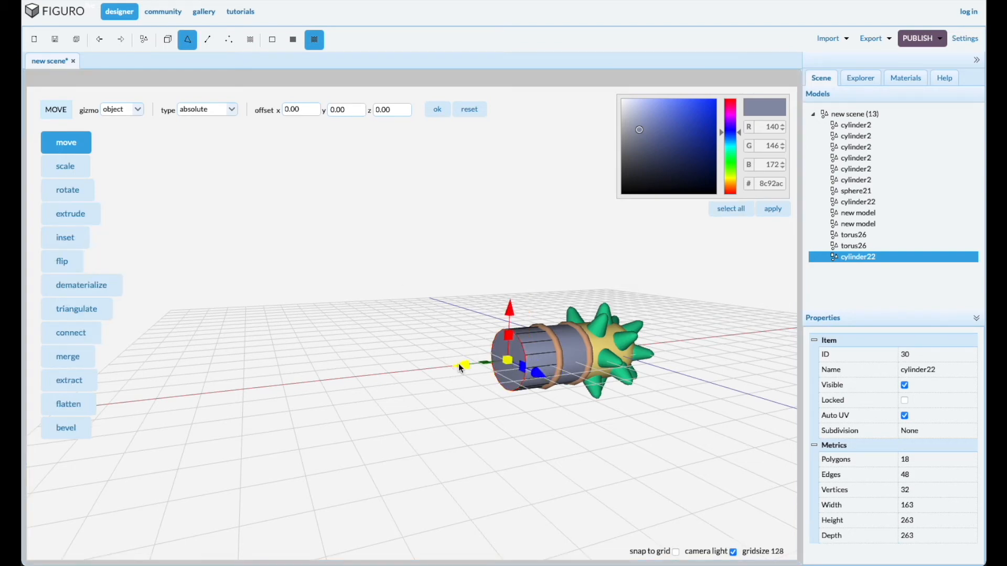
{"action": "left_click_drag", "start_coordinate": [461, 364], "coordinate": [234, 373]}
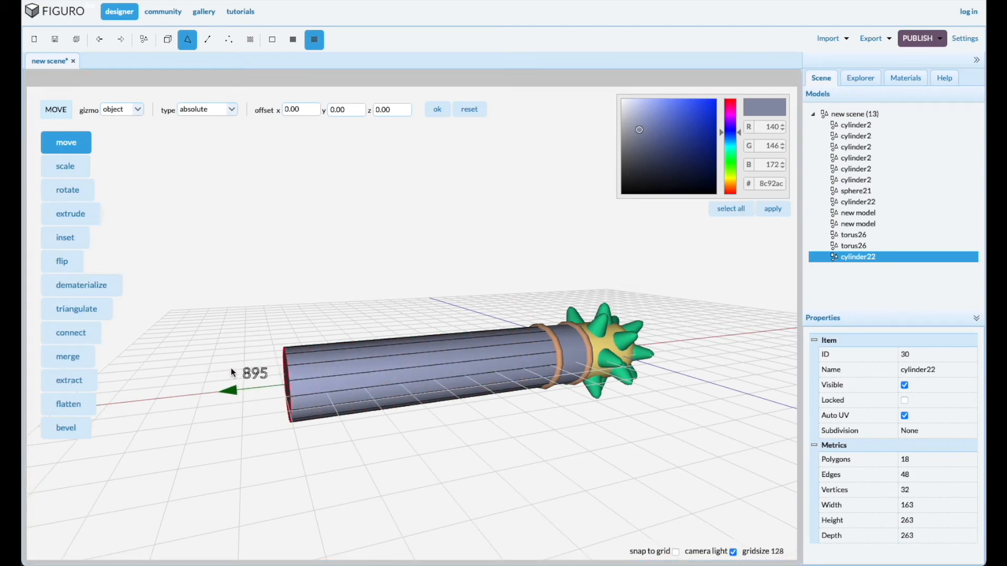
Scale the handle's free end face down uniformly so that the handle tapers away from the spiked head
{"action": "left_click_drag", "start_coordinate": [297, 479], "coordinate": [337, 470]}
{"action": "left_click", "coordinate": [66, 167]}
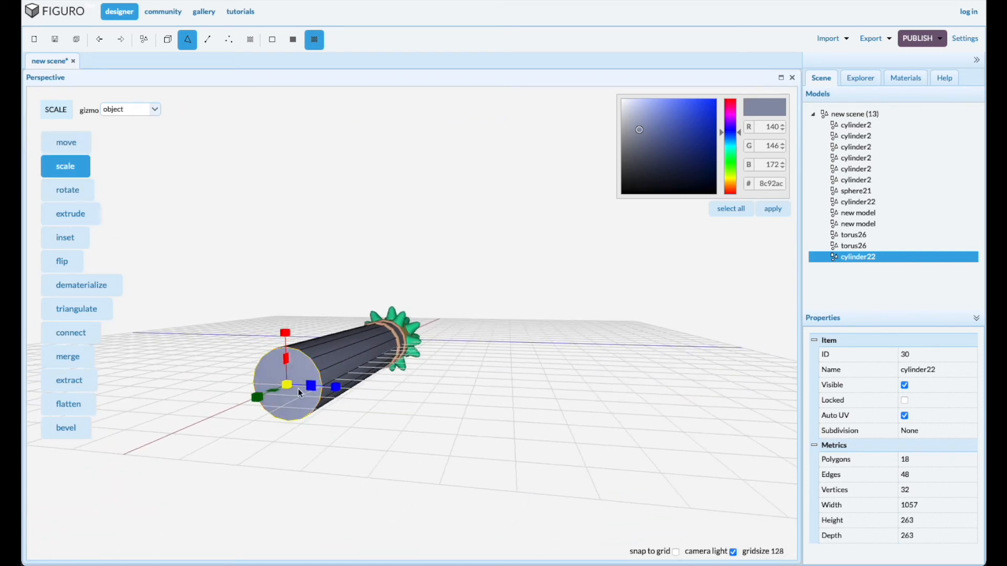
{"action": "left_click_drag", "start_coordinate": [277, 397], "coordinate": [253, 386]}
{"action": "left_click_drag", "start_coordinate": [493, 443], "coordinate": [417, 450]}
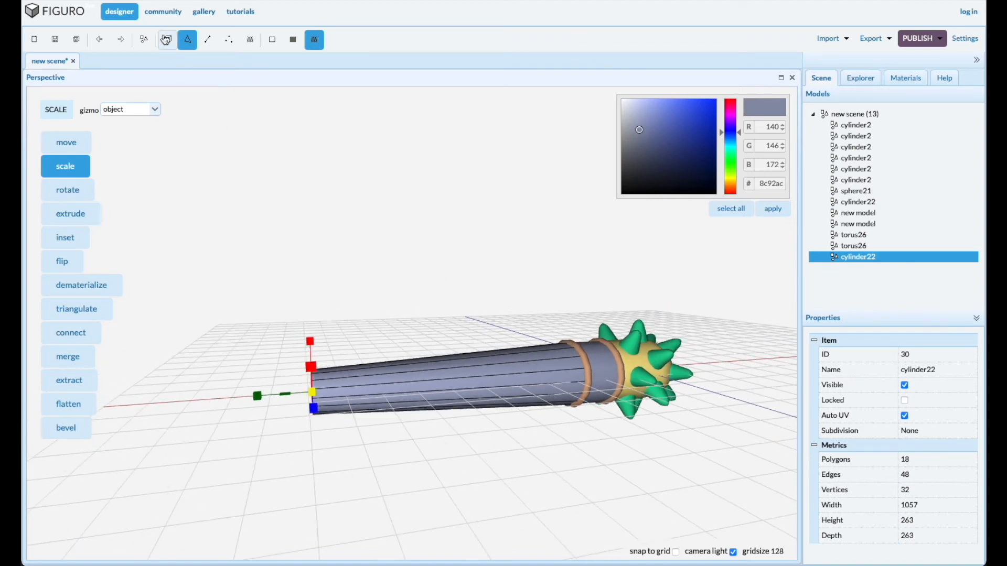
Duplicate the torus ring at the handle's wide end and move the copy along the axis to the narrow end
{"action": "left_click", "coordinate": [167, 39]}
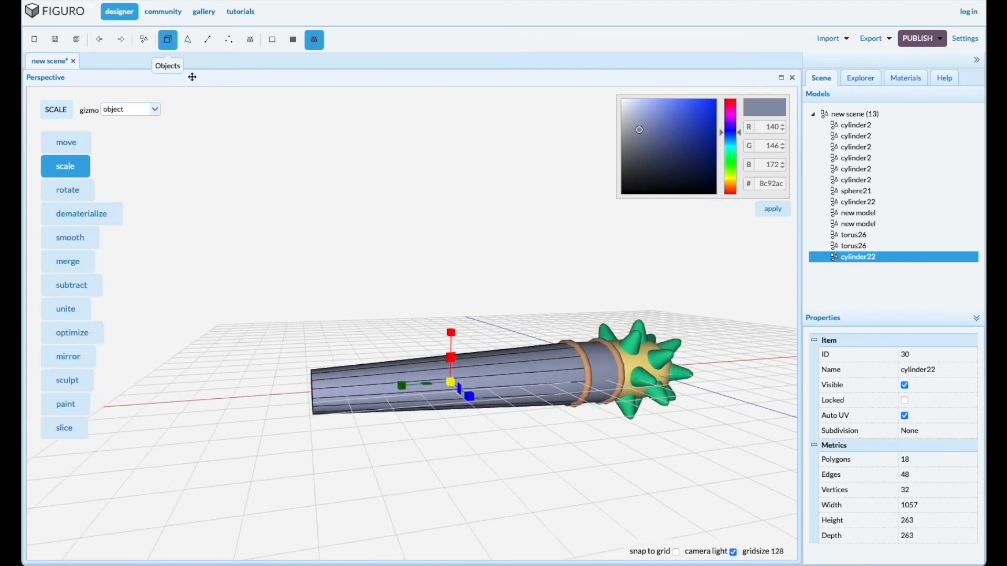
{"action": "left_click", "coordinate": [587, 384]}
{"action": "key", "text": "ctrl+d"}
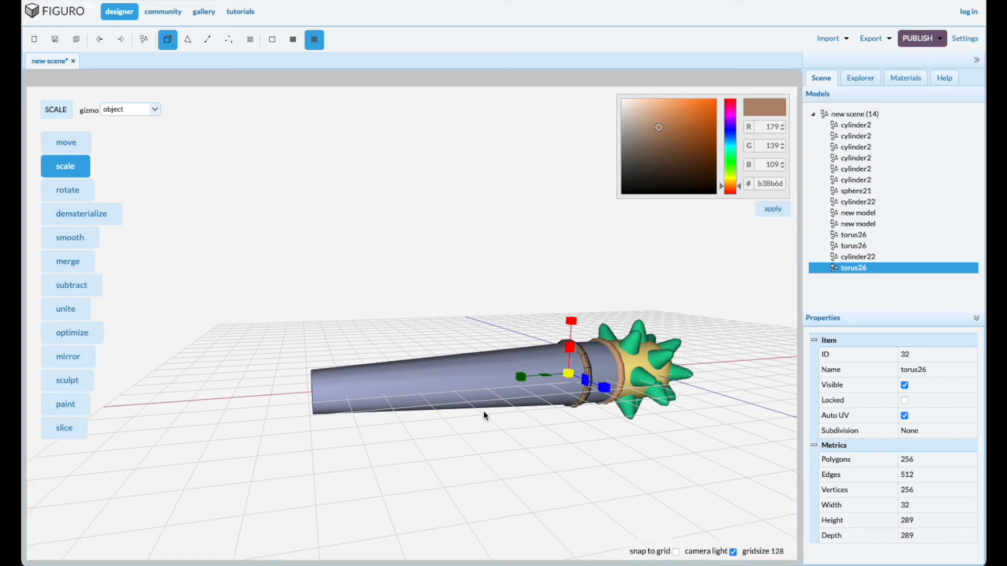
{"action": "left_click", "coordinate": [82, 148]}
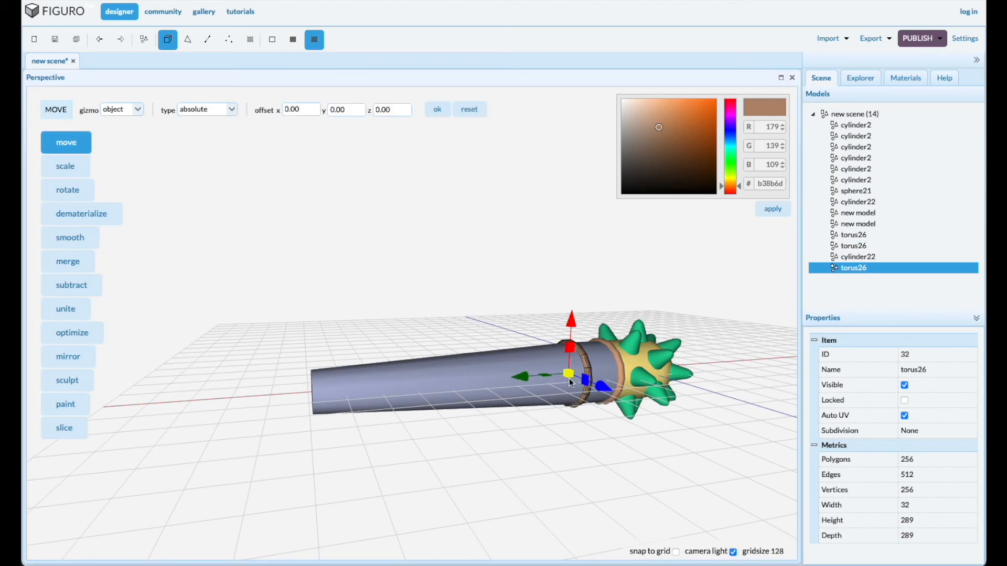
{"action": "left_click_drag", "start_coordinate": [526, 384], "coordinate": [261, 374]}
Scale the copied torus ring down uniformly to about 191 in height and depth to fit the handle's narrow end
{"action": "left_click_drag", "start_coordinate": [268, 465], "coordinate": [327, 473]}
{"action": "left_click", "coordinate": [74, 171]}
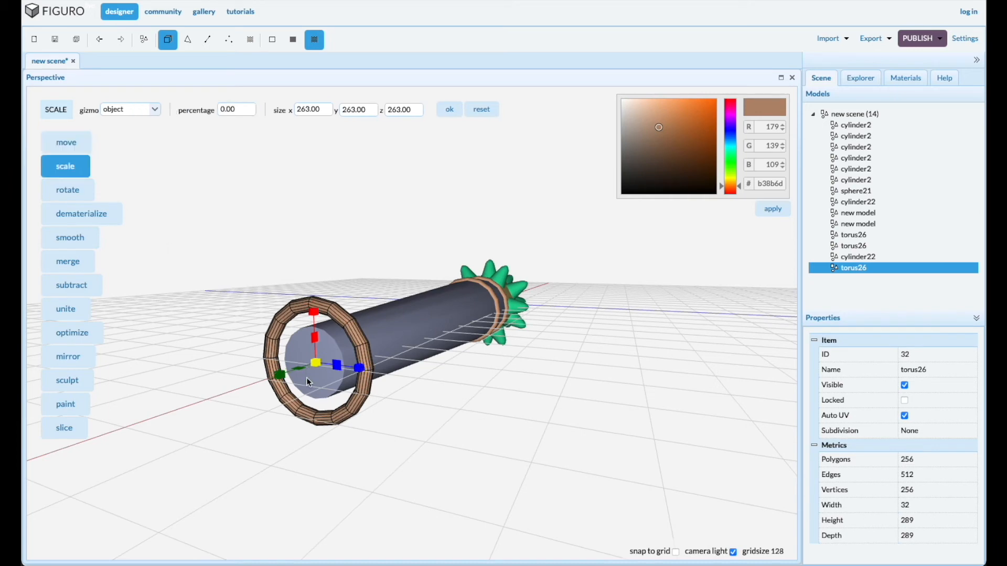
{"action": "left_click_drag", "start_coordinate": [241, 456], "coordinate": [253, 454]}
{"action": "left_click_drag", "start_coordinate": [358, 457], "coordinate": [366, 463]}
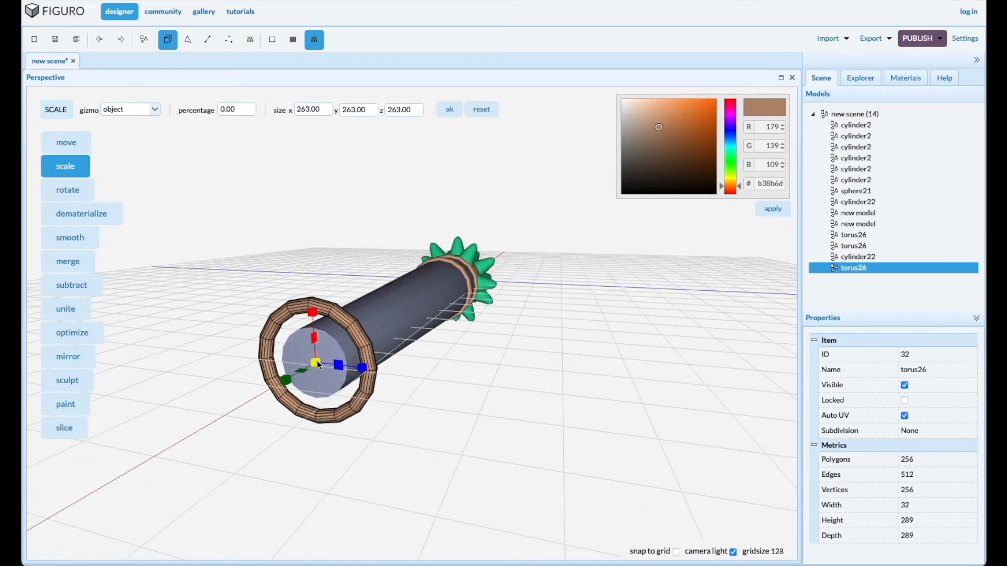
{"action": "left_click_drag", "start_coordinate": [319, 365], "coordinate": [312, 367]}
{"action": "left_click_drag", "start_coordinate": [401, 424], "coordinate": [322, 411]}
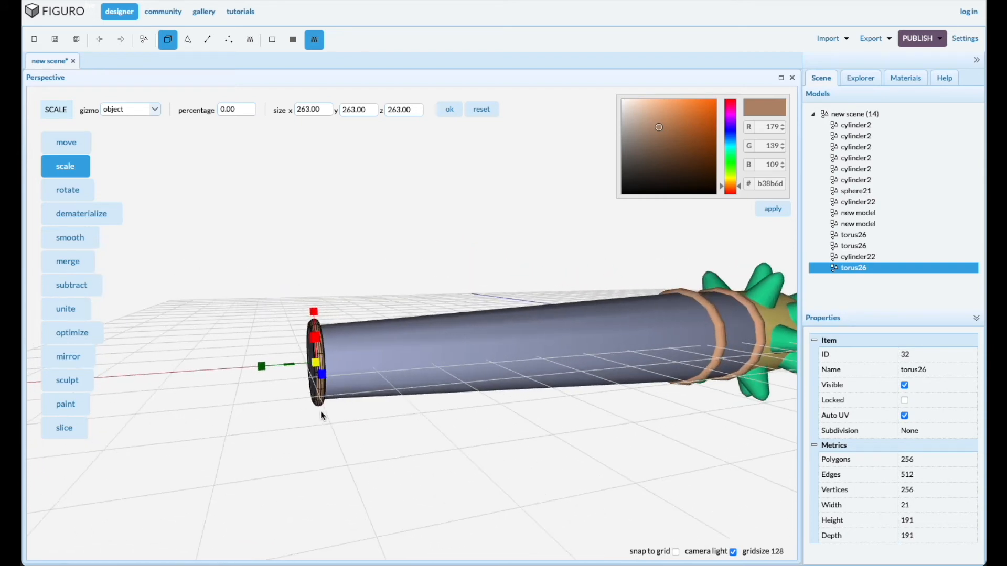
Move the scaled torus ring along the handle's axis so it sits on the rim of the narrow end
{"action": "left_click", "coordinate": [69, 142]}
{"action": "mouse_move", "coordinate": [264, 367]}
{"action": "left_mouse_down"}
{"action": "mouse_move", "coordinate": [245, 366]}
{"action": "mouse_move", "coordinate": [256, 368]}
{"action": "left_mouse_up"}
{"action": "left_click_drag", "start_coordinate": [313, 451], "coordinate": [344, 450]}
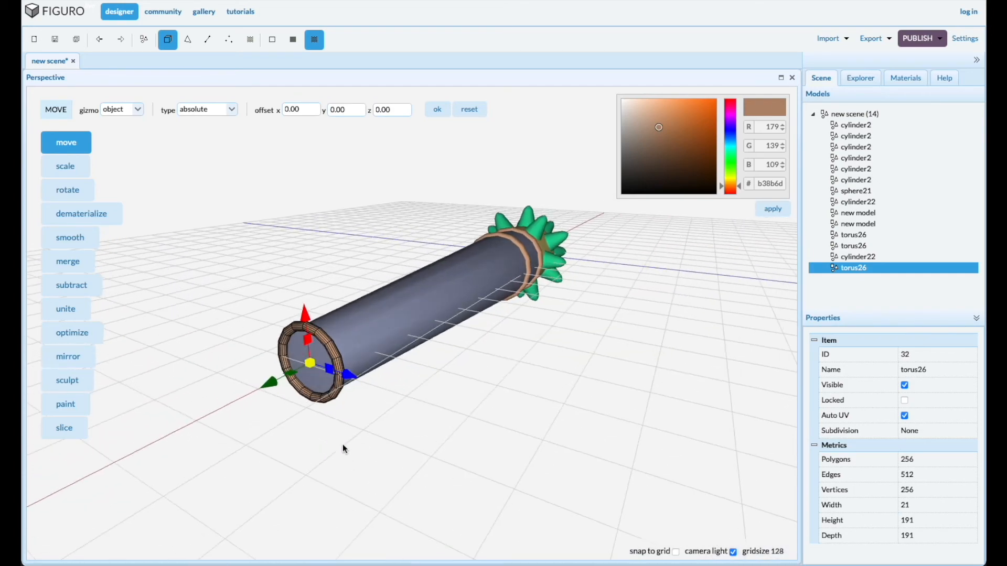
{"action": "scroll", "coordinate": [329, 412], "scroll_direction": "up", "scroll_amount": 5}
{"action": "left_click_drag", "start_coordinate": [454, 437], "coordinate": [405, 459]}
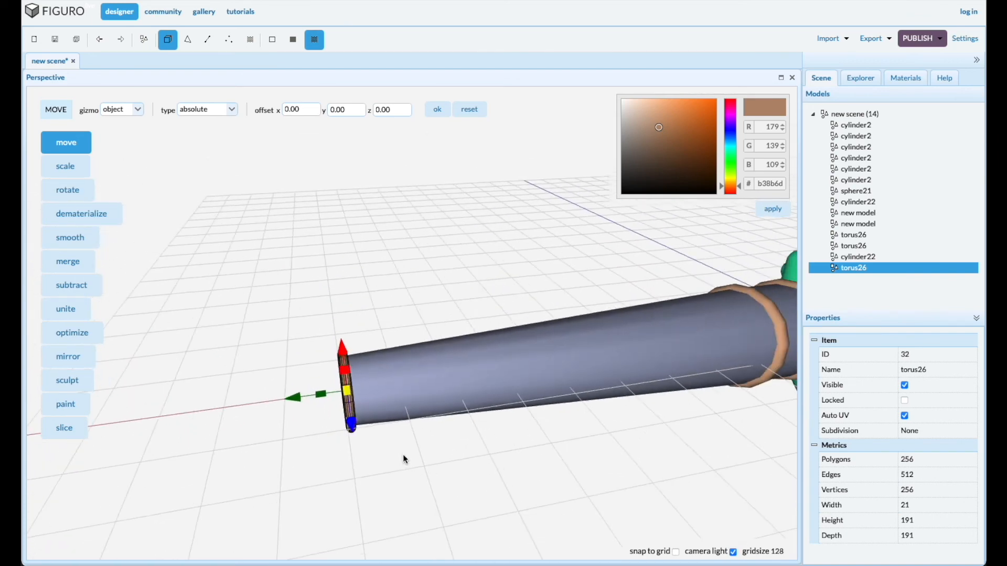
{"action": "scroll", "coordinate": [405, 459], "scroll_direction": "down", "scroll_amount": 5}
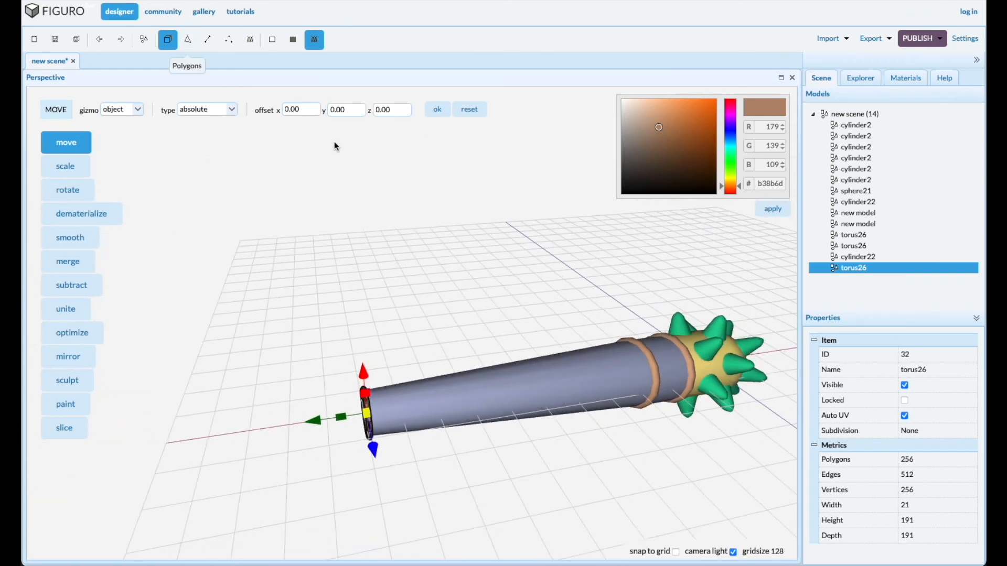
Duplicate the short grey-blue cylinder near the spiked head and move the copy along the axis beyond the handle's narrow end
{"action": "left_click", "coordinate": [673, 379]}
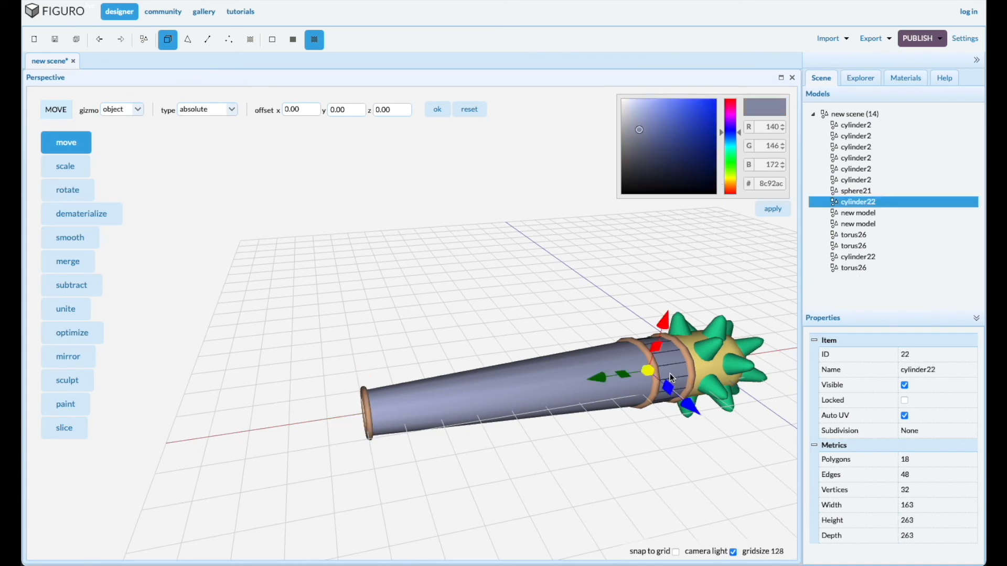
{"action": "key", "text": "ctrl+d"}
{"action": "left_click_drag", "start_coordinate": [603, 382], "coordinate": [291, 393]}
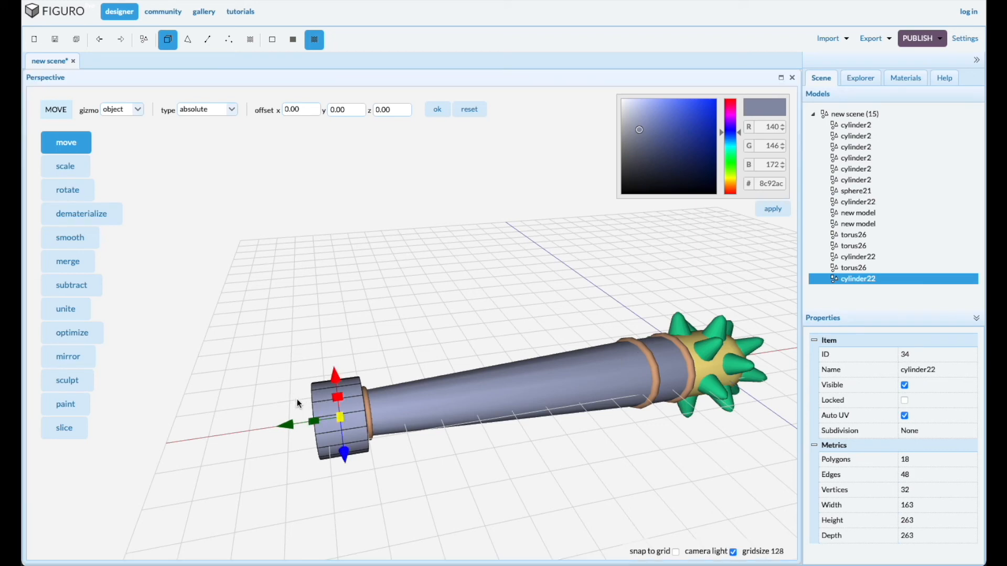
{"action": "scroll", "coordinate": [405, 469], "scroll_direction": "down", "scroll_amount": 2}
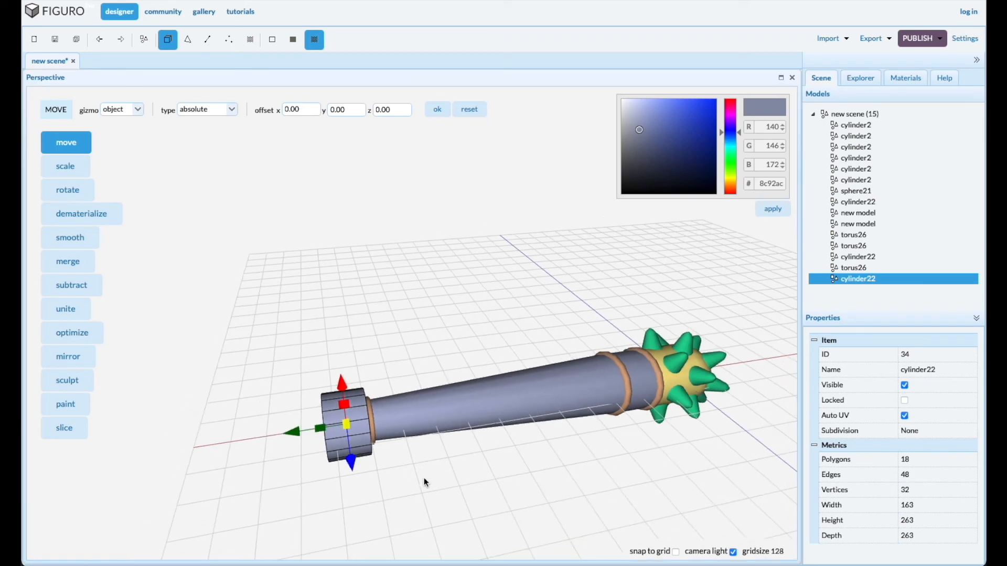
{"action": "left_click_drag", "start_coordinate": [424, 479], "coordinate": [432, 478]}
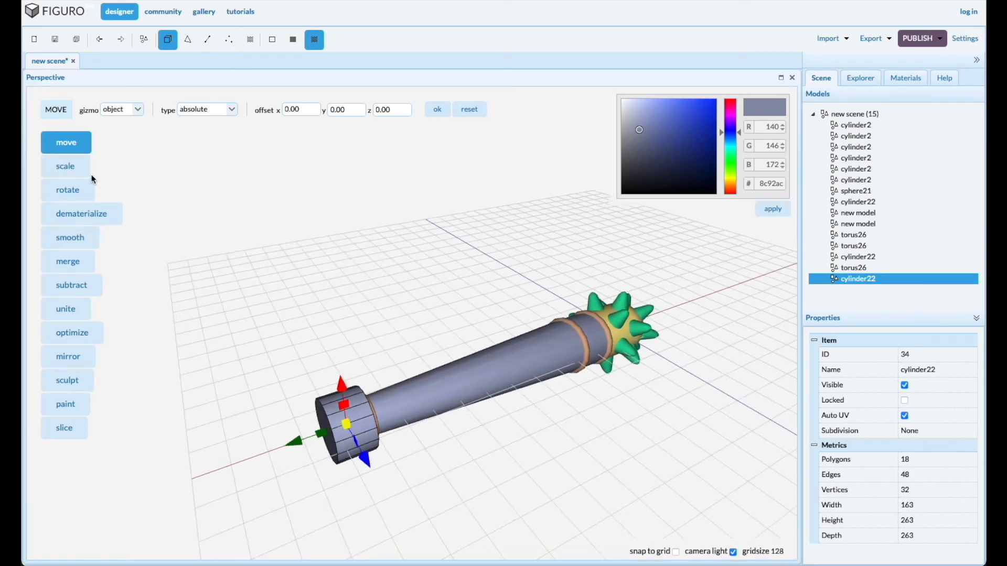
Scale the copied cylinder down uniformly to about 154 in height and depth to match the handle's narrow end
{"action": "left_click", "coordinate": [65, 166]}
{"action": "left_click_drag", "start_coordinate": [272, 398], "coordinate": [298, 364]}
{"action": "left_click_drag", "start_coordinate": [394, 465], "coordinate": [388, 468]}
{"action": "left_click_drag", "start_coordinate": [349, 427], "coordinate": [428, 494]}
{"action": "scroll", "coordinate": [334, 433], "scroll_direction": "up", "scroll_amount": 5}
{"action": "left_click_drag", "start_coordinate": [354, 433], "coordinate": [489, 517]}
{"action": "left_click_drag", "start_coordinate": [364, 446], "coordinate": [360, 408]}
{"action": "left_click_drag", "start_coordinate": [421, 509], "coordinate": [415, 505]}
Move the scaled cylinder along the axis until it meets the torus ring at the handle's narrow end
{"action": "left_click", "coordinate": [83, 143]}
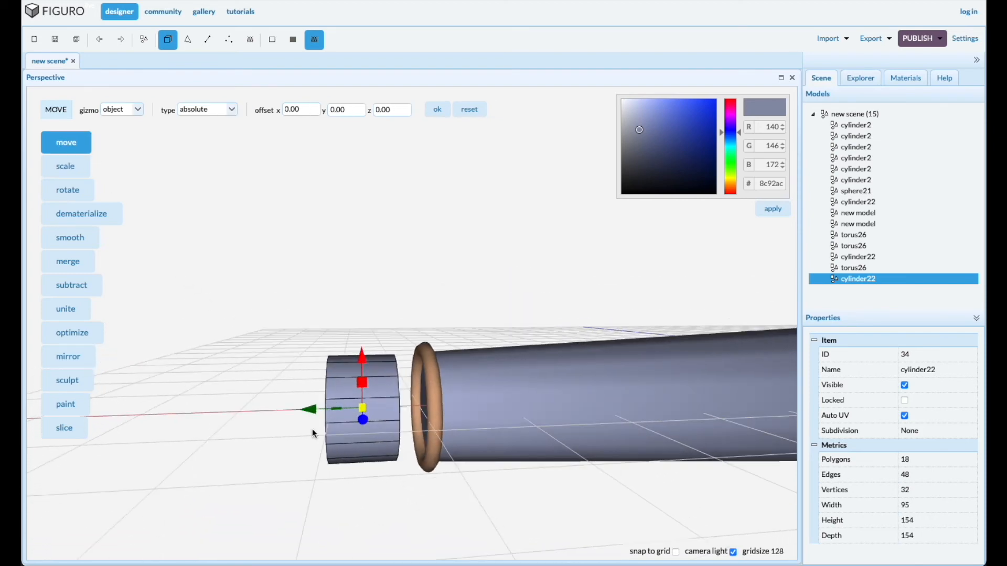
{"action": "left_click_drag", "start_coordinate": [313, 410], "coordinate": [338, 416]}
{"action": "left_click_drag", "start_coordinate": [339, 503], "coordinate": [477, 488]}
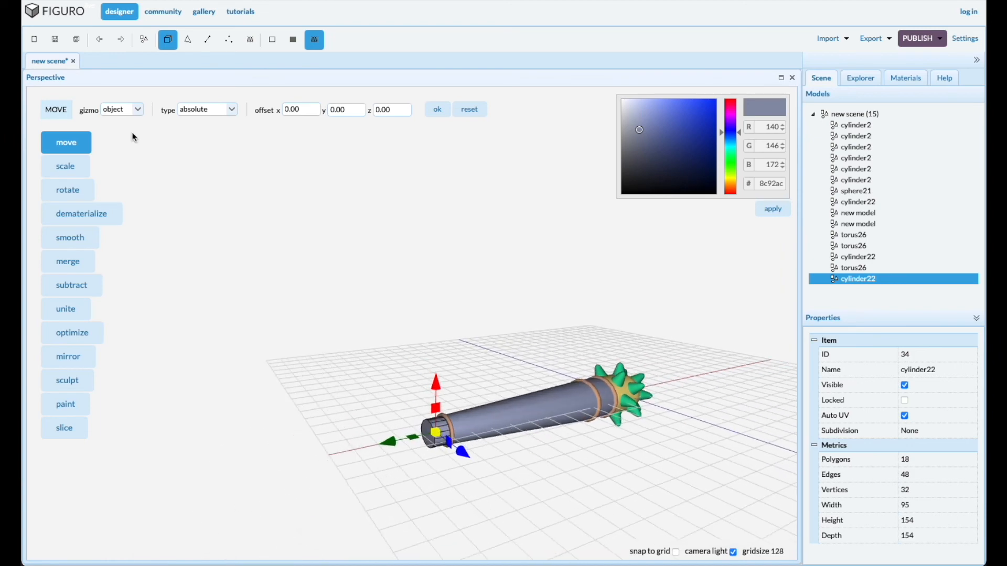
Move the small cylinder's free end face outward to form a grip about 406 long
{"action": "left_click", "coordinate": [188, 40]}
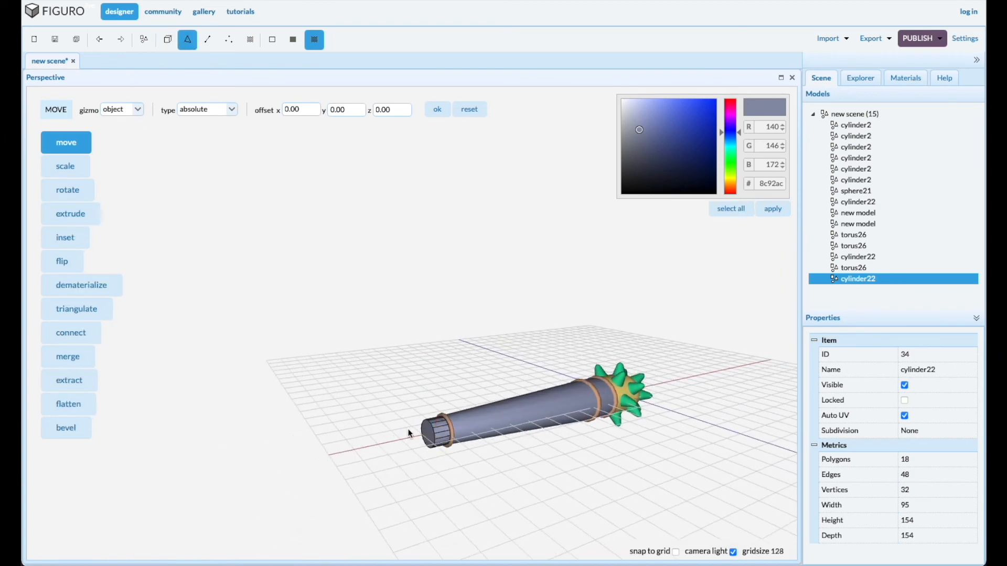
{"action": "left_click", "coordinate": [429, 433]}
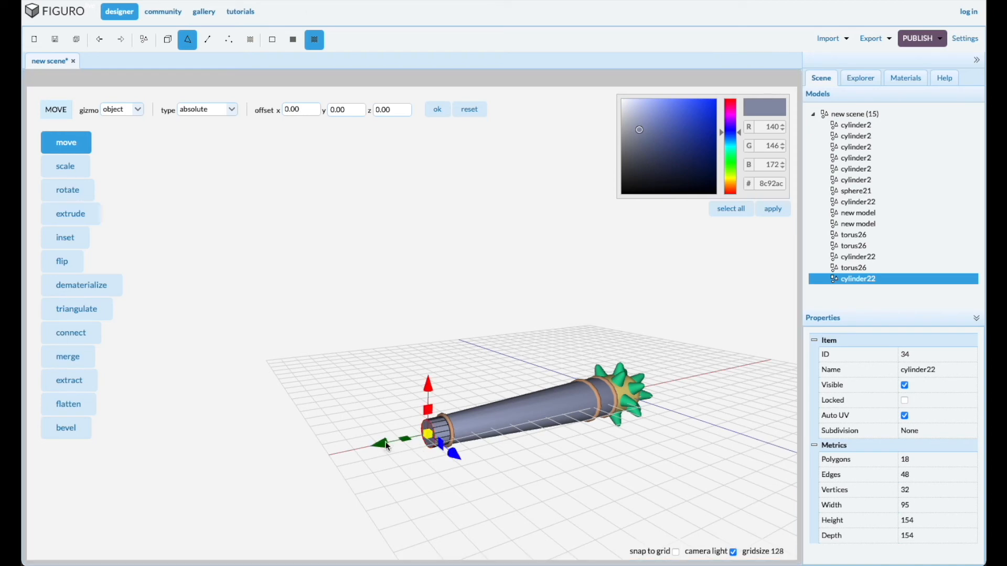
{"action": "left_click_drag", "start_coordinate": [379, 441], "coordinate": [335, 449]}
{"action": "left_click_drag", "start_coordinate": [555, 527], "coordinate": [563, 492]}
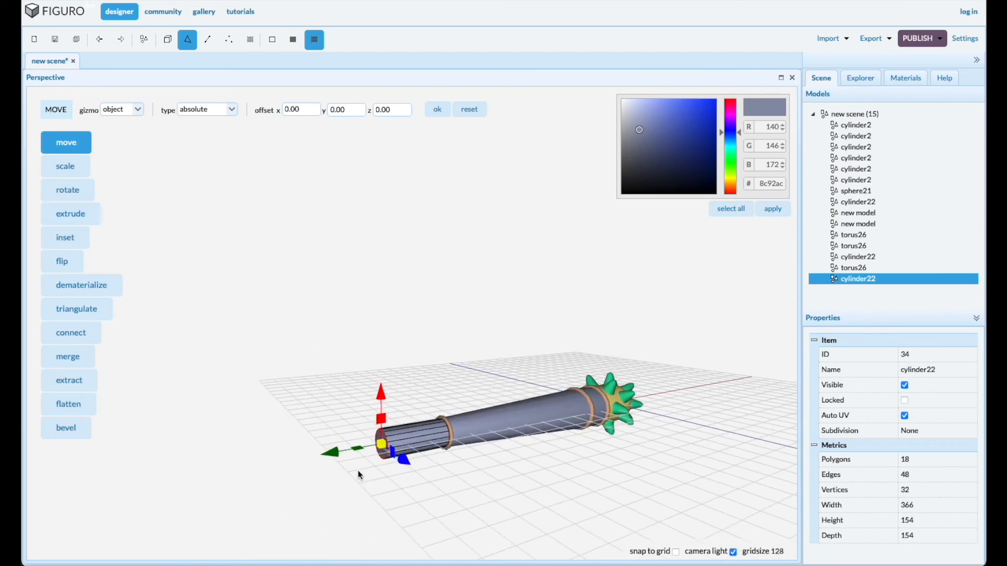
{"action": "left_click_drag", "start_coordinate": [337, 458], "coordinate": [328, 457]}
{"action": "left_click_drag", "start_coordinate": [483, 490], "coordinate": [469, 492]}
{"action": "scroll", "coordinate": [437, 487], "scroll_direction": "up", "scroll_amount": 5}
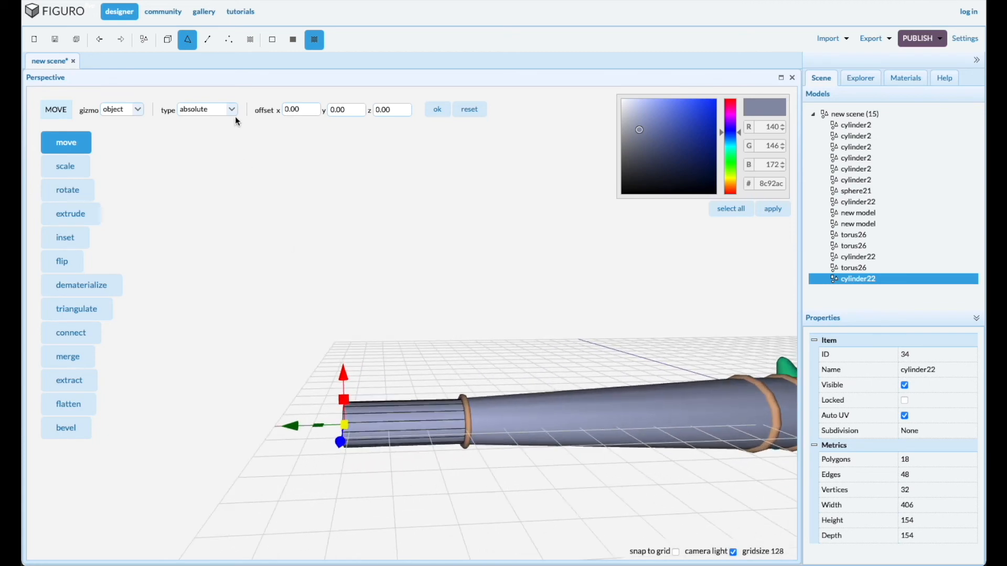
Duplicate the torus ring between handle and grip and move the copy along the axis to the grip's free end
{"action": "left_click", "coordinate": [167, 40]}
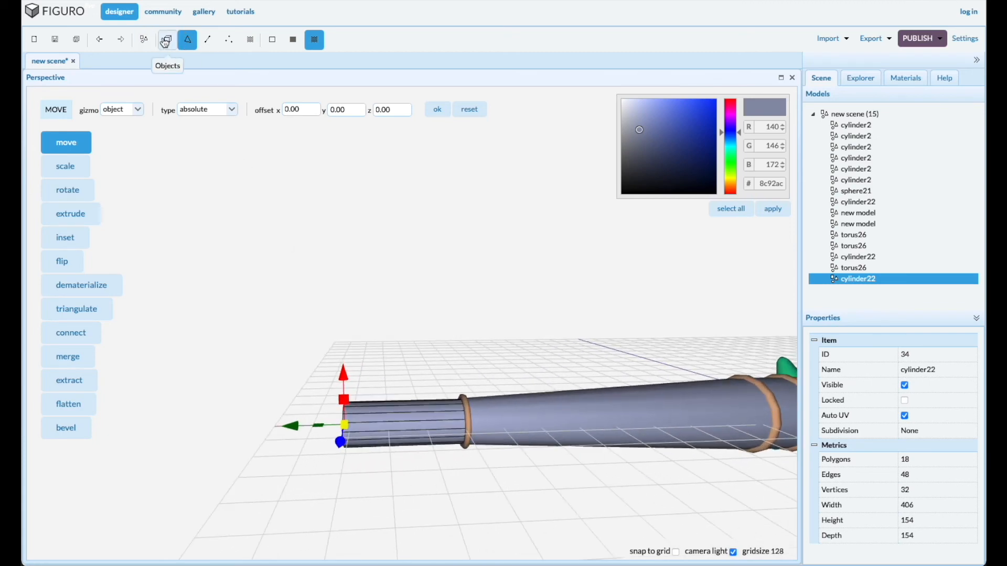
{"action": "left_click", "coordinate": [470, 428]}
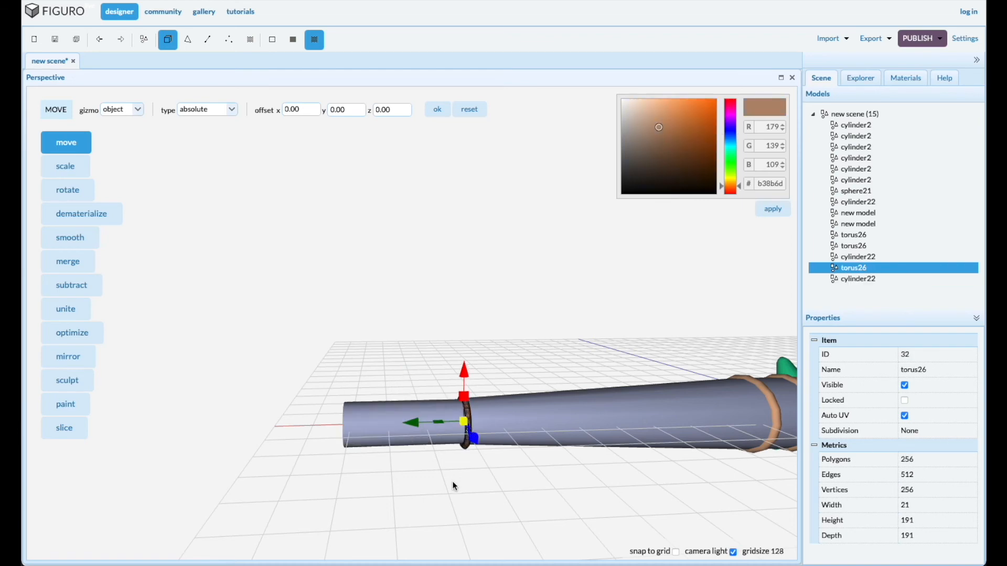
{"action": "key", "text": "ctrl+d"}
{"action": "left_click_drag", "start_coordinate": [419, 425], "coordinate": [299, 426]}
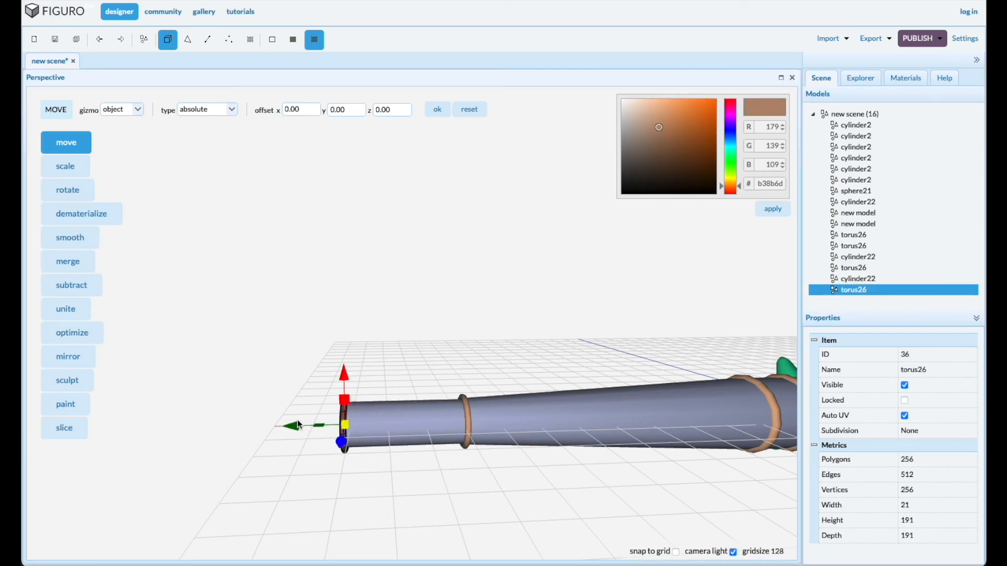
{"action": "left_click_drag", "start_coordinate": [354, 502], "coordinate": [310, 439]}
{"action": "left_click_drag", "start_coordinate": [672, 447], "coordinate": [616, 461]}
{"action": "scroll", "coordinate": [615, 461], "scroll_direction": "down", "scroll_amount": 5}
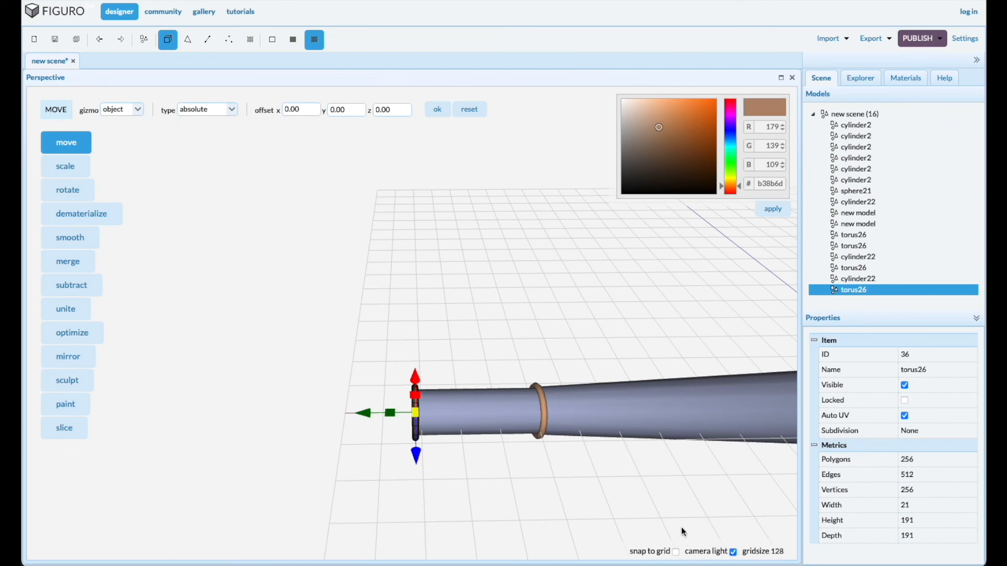
{"action": "left_click", "coordinate": [712, 530]}
{"action": "right_click_drag", "start_coordinate": [661, 502], "coordinate": [566, 472]}
{"action": "scroll", "coordinate": [592, 462], "scroll_direction": "down", "scroll_amount": 3}
{"action": "scroll", "coordinate": [593, 461], "scroll_direction": "down", "scroll_amount": 2}
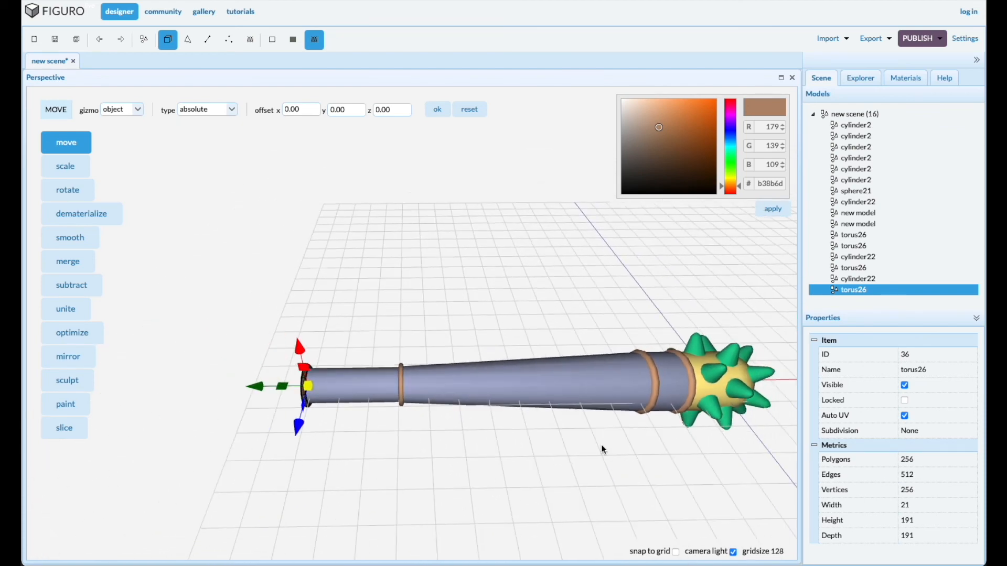
Select all four torus rings and apply the grey colour 969696 to them
{"action": "scroll", "coordinate": [403, 405], "scroll_direction": "up", "scroll_amount": 1}
{"action": "left_click", "coordinate": [400, 397], "text": "shift"}
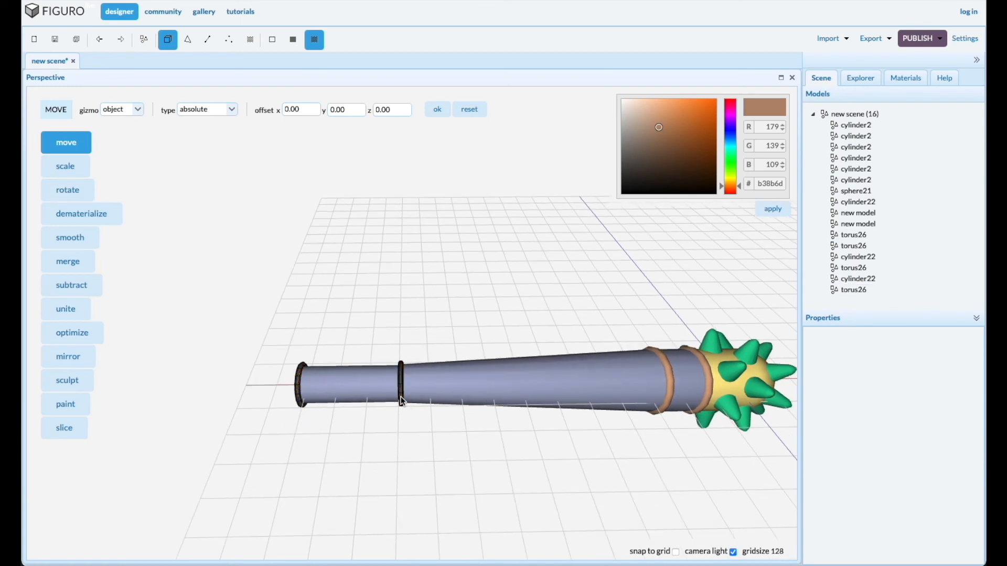
{"action": "left_click", "coordinate": [670, 398], "text": "shift"}
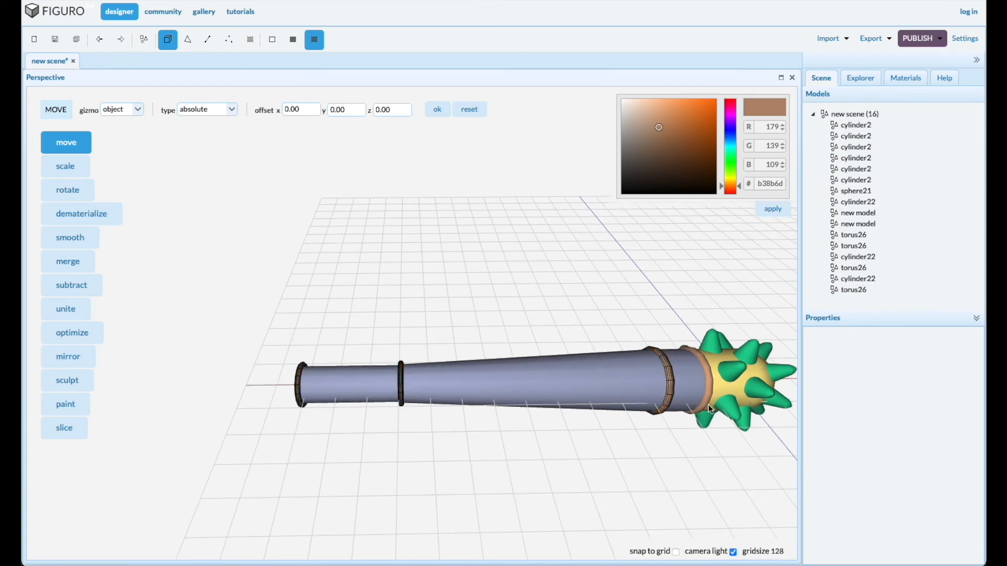
{"action": "left_click", "coordinate": [709, 401], "text": "shift"}
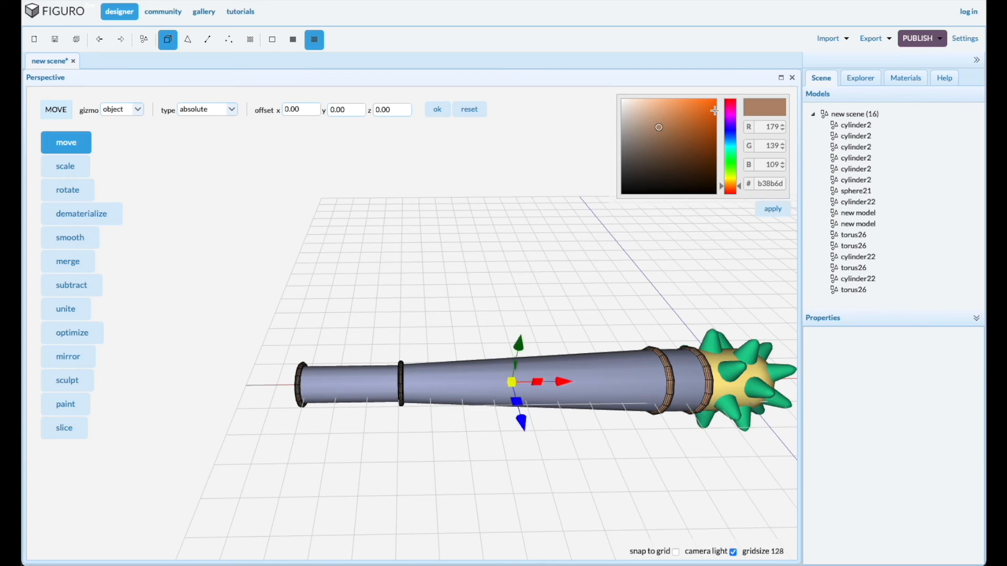
{"action": "left_click_drag", "start_coordinate": [665, 139], "coordinate": [613, 139]}
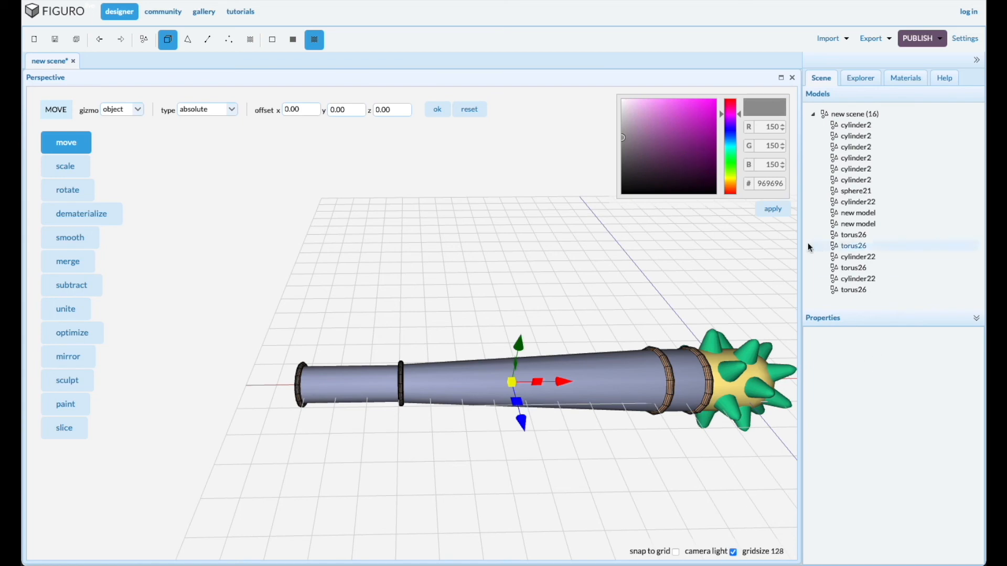
{"action": "left_click", "coordinate": [770, 209]}
Colour the grip cylinder brown with 7a5835
{"action": "left_click", "coordinate": [342, 389]}
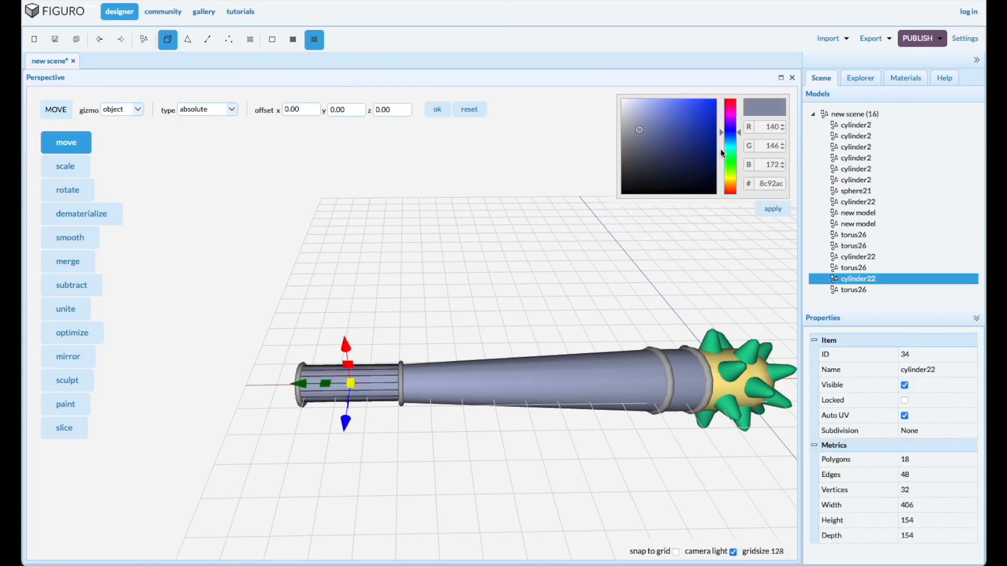
{"action": "left_click_drag", "start_coordinate": [728, 133], "coordinate": [721, 187]}
{"action": "left_click_drag", "start_coordinate": [690, 149], "coordinate": [676, 149]}
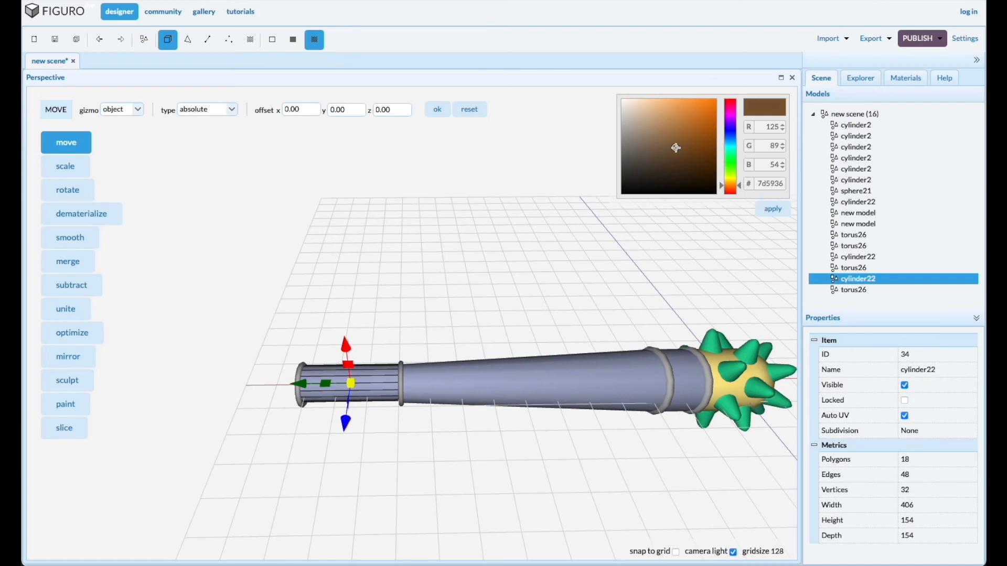
{"action": "left_click", "coordinate": [779, 213]}
Colour the long tapered handle dull yellow with b5ab4e
{"action": "left_click", "coordinate": [564, 384]}
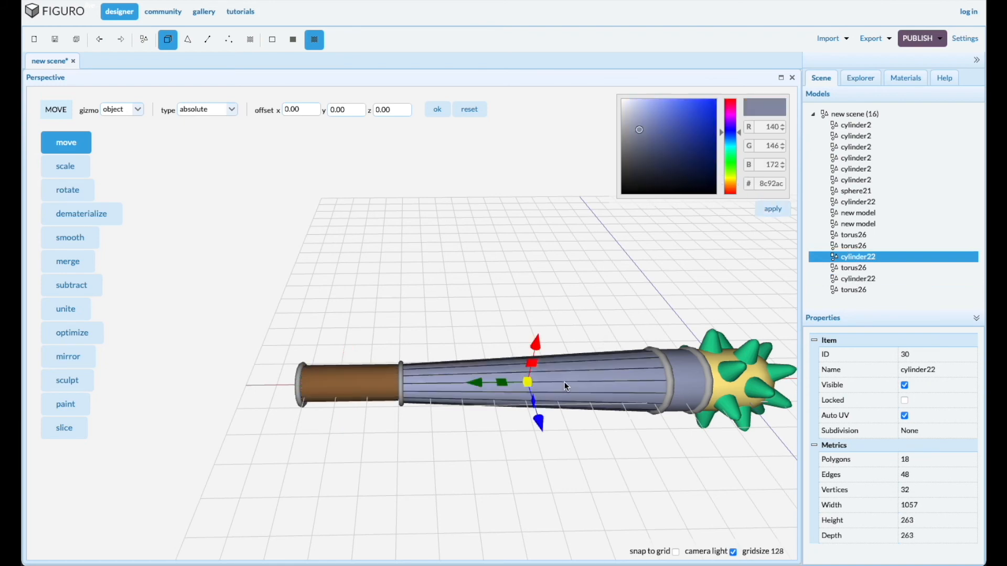
{"action": "left_click_drag", "start_coordinate": [729, 137], "coordinate": [724, 177]}
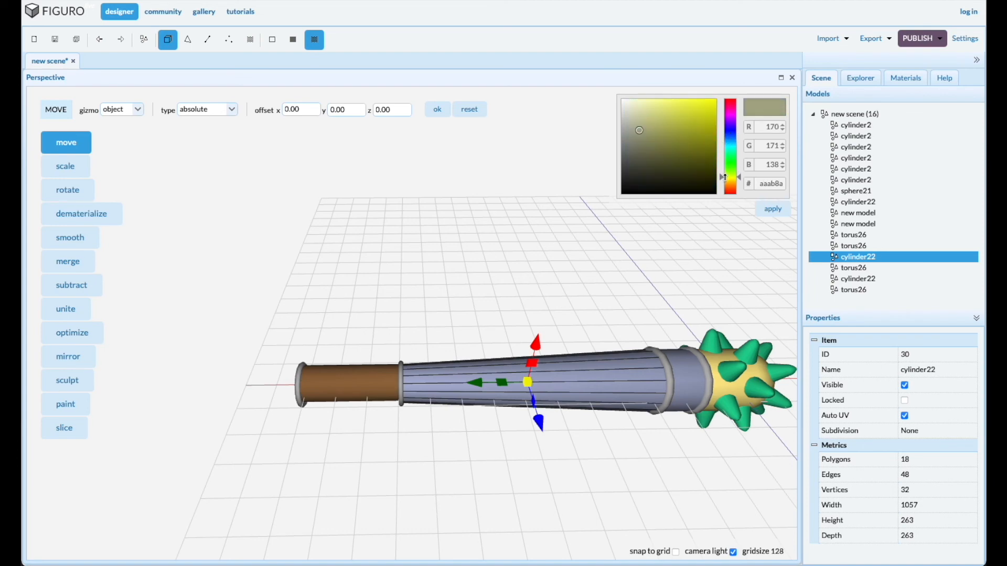
{"action": "left_click", "coordinate": [725, 179]}
{"action": "left_click", "coordinate": [670, 126]}
{"action": "left_click_drag", "start_coordinate": [670, 127], "coordinate": [676, 127]}
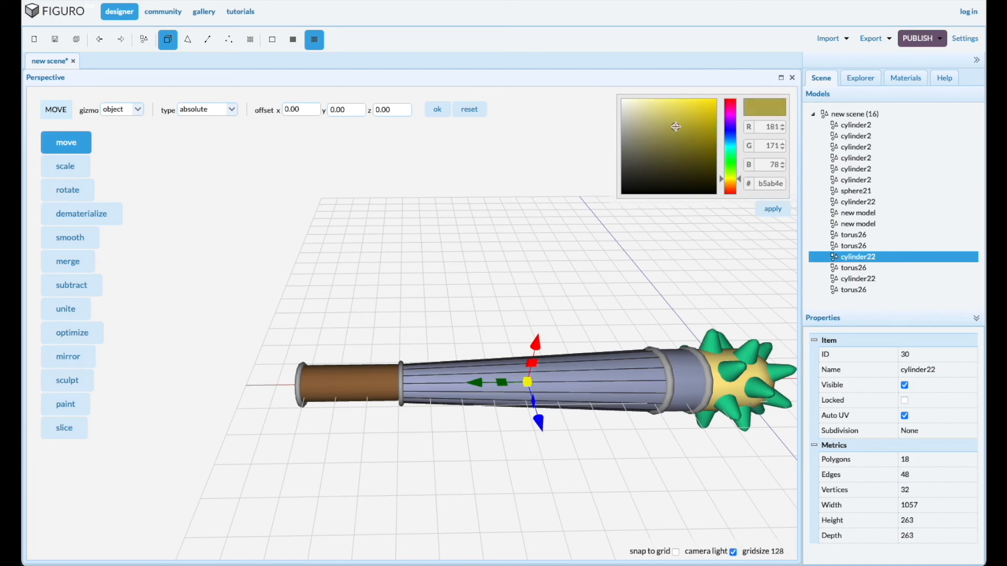
{"action": "left_click", "coordinate": [773, 209]}
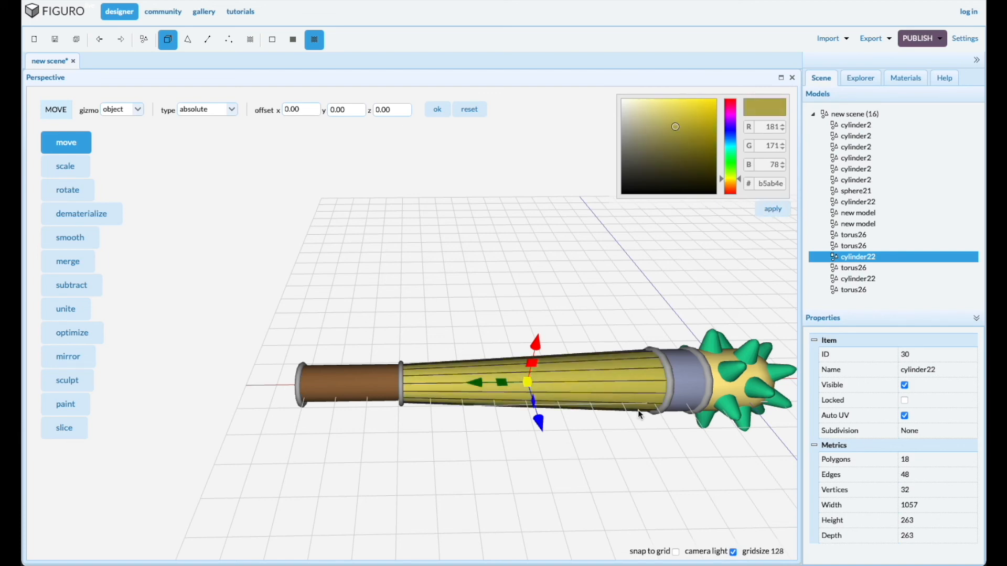
Colour the short cylinder between the two torus rings near the spiked head dark grey with 5c5c5c
{"action": "right_click_drag", "start_coordinate": [621, 531], "coordinate": [527, 498]}
{"action": "left_click", "coordinate": [589, 354]}
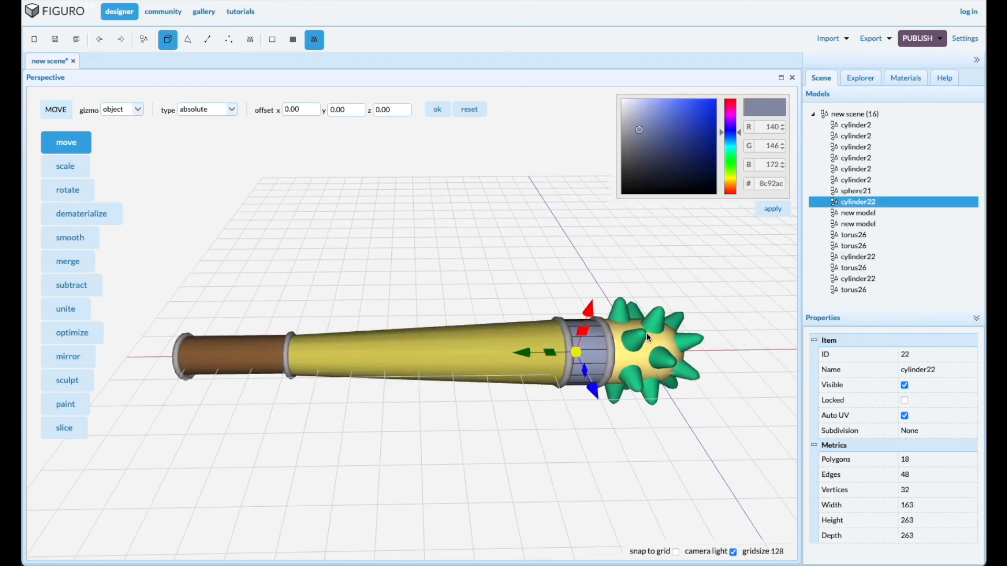
{"action": "left_click_drag", "start_coordinate": [637, 132], "coordinate": [623, 160]}
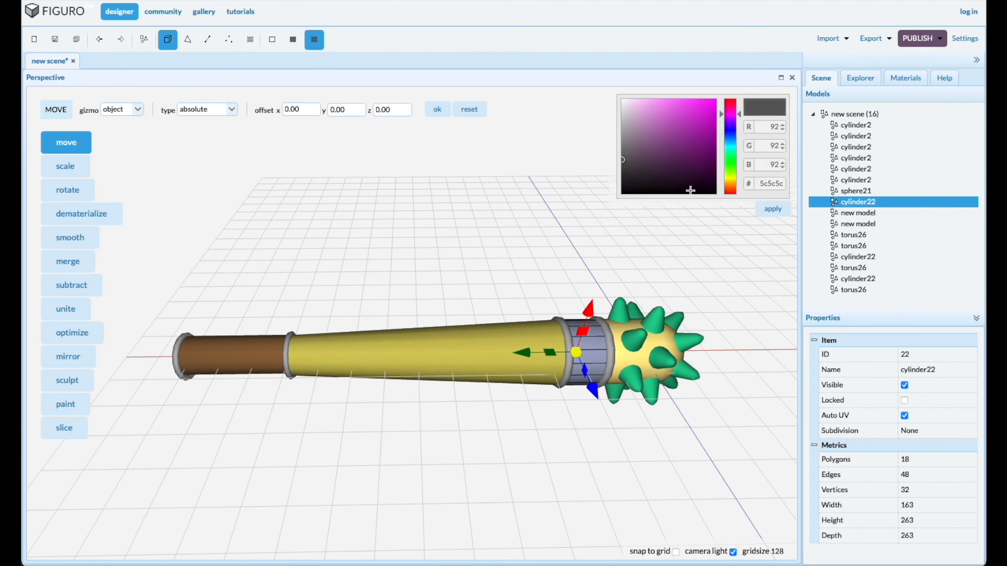
{"action": "left_click", "coordinate": [772, 210]}
Select all the spikes on the mace head together, leaving the adjacent torus ring and the head sphere out of the selection
{"action": "left_click_drag", "start_coordinate": [663, 471], "coordinate": [596, 409]}
{"action": "scroll", "coordinate": [595, 407], "scroll_direction": "up", "scroll_amount": 3}
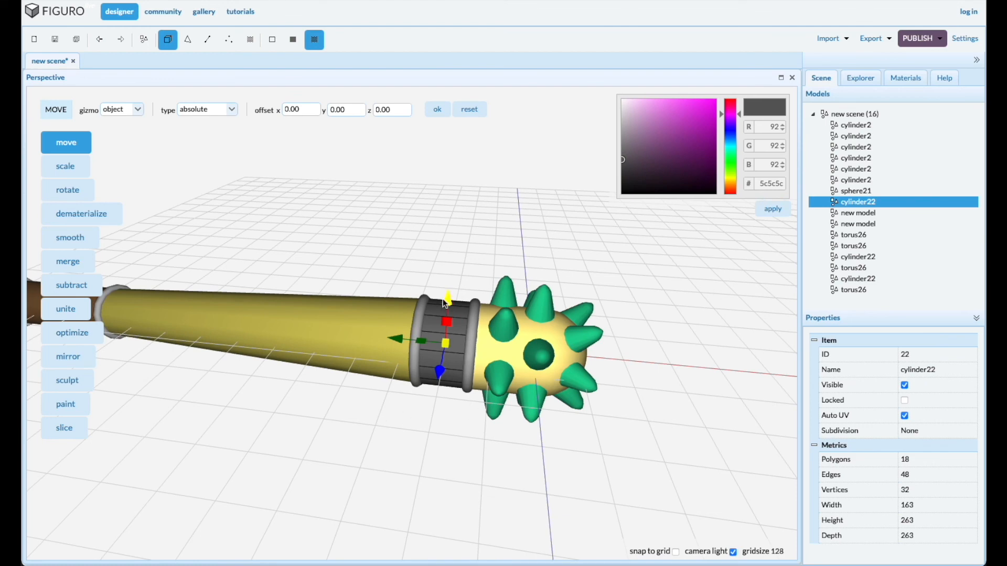
{"action": "left_click_drag", "start_coordinate": [458, 229], "coordinate": [620, 463]}
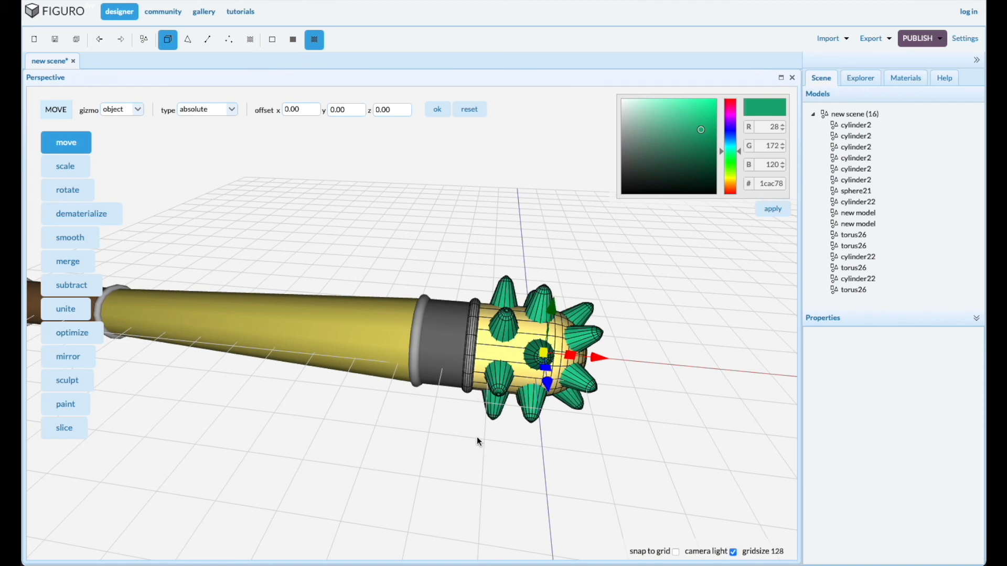
{"action": "right_click", "coordinate": [483, 359]}
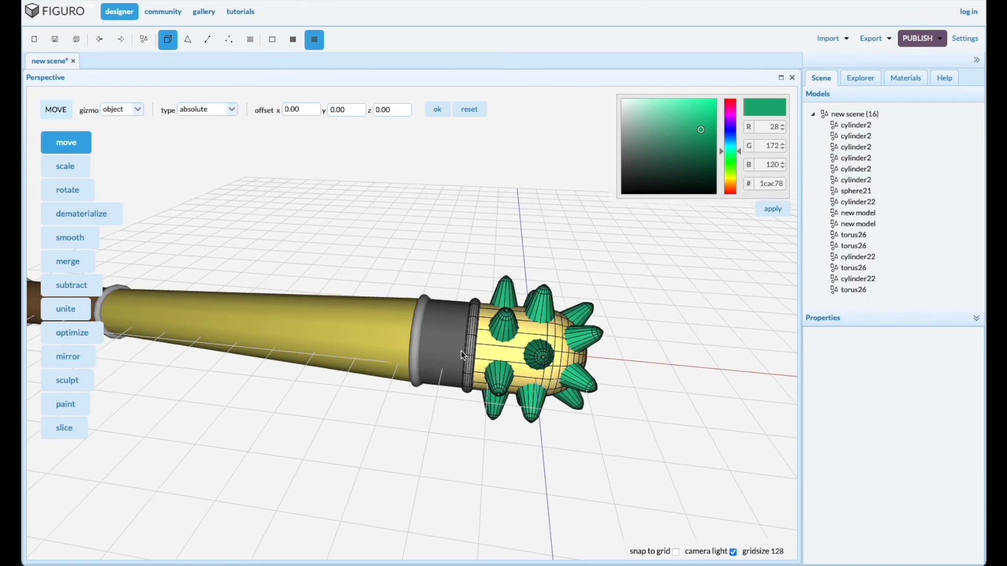
{"action": "left_click", "coordinate": [468, 355], "text": "shift"}
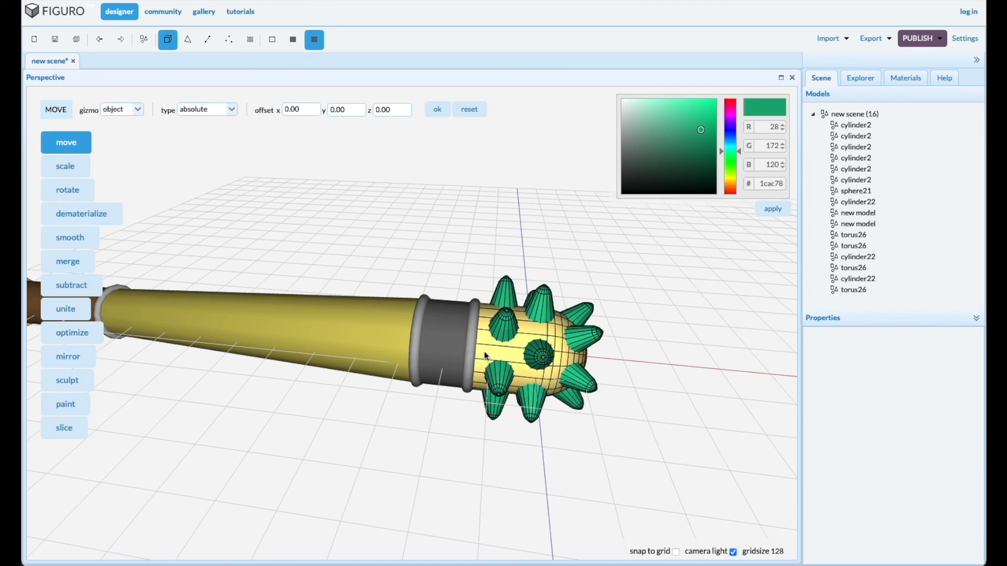
{"action": "left_click", "coordinate": [489, 351], "text": "shift"}
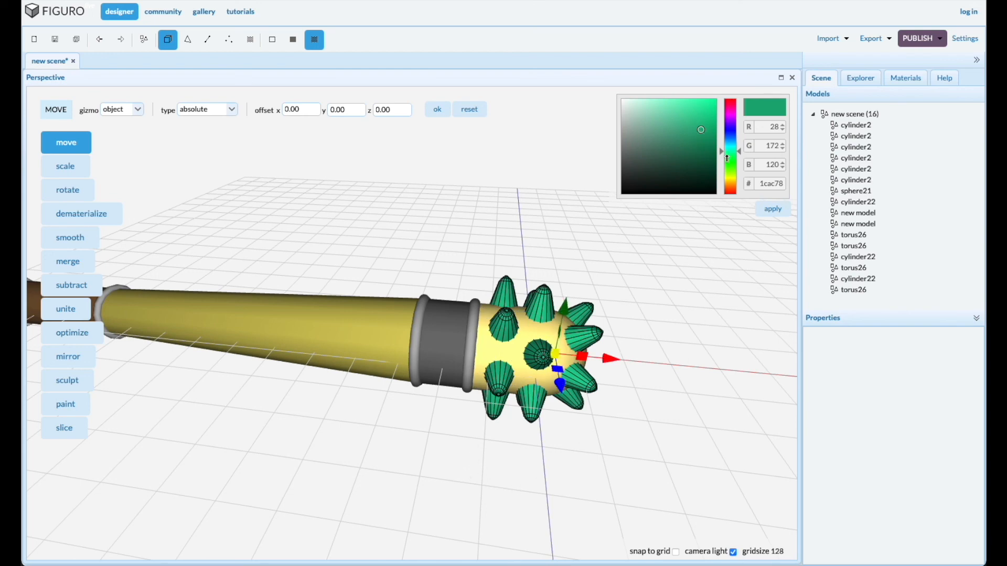
Apply the dark yellow colour 806d11 to the selected spikes
{"action": "left_click_drag", "start_coordinate": [728, 152], "coordinate": [734, 180]}
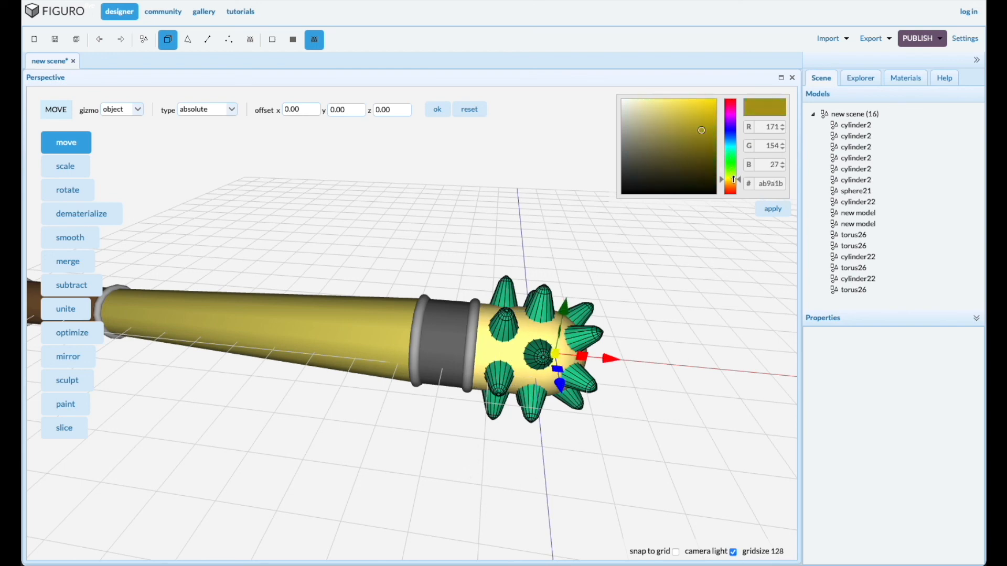
{"action": "left_click", "coordinate": [703, 132]}
{"action": "left_click_drag", "start_coordinate": [704, 131], "coordinate": [705, 146]}
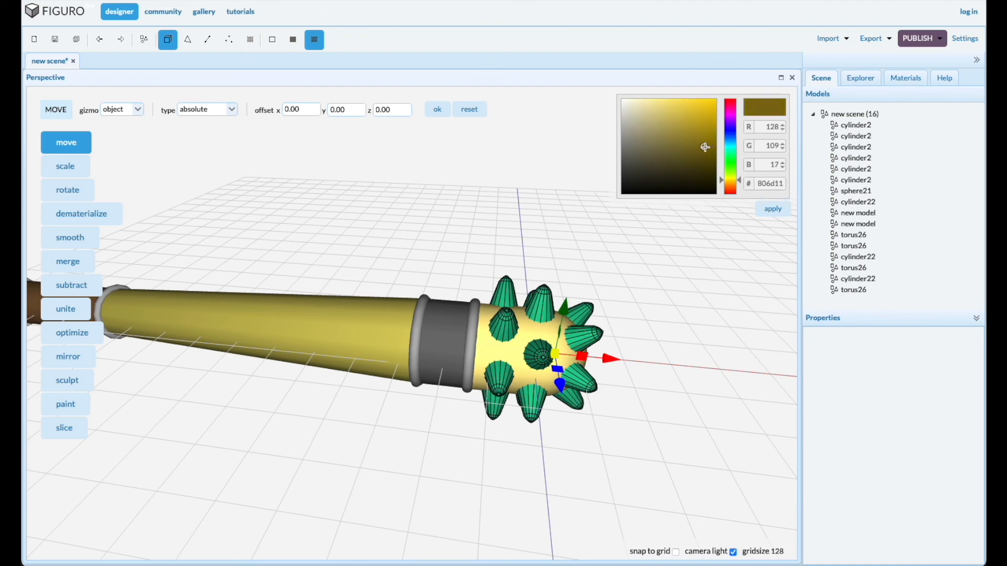
{"action": "left_click", "coordinate": [775, 209]}
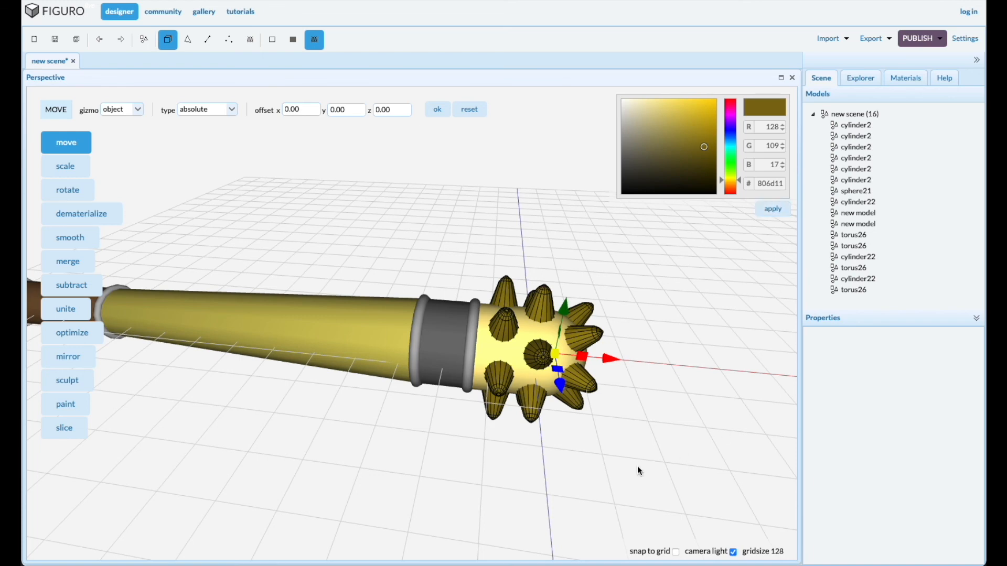
Recolour the selected spikes with a reddish brown and clear the selection
{"action": "left_click_drag", "start_coordinate": [731, 187], "coordinate": [731, 185]}
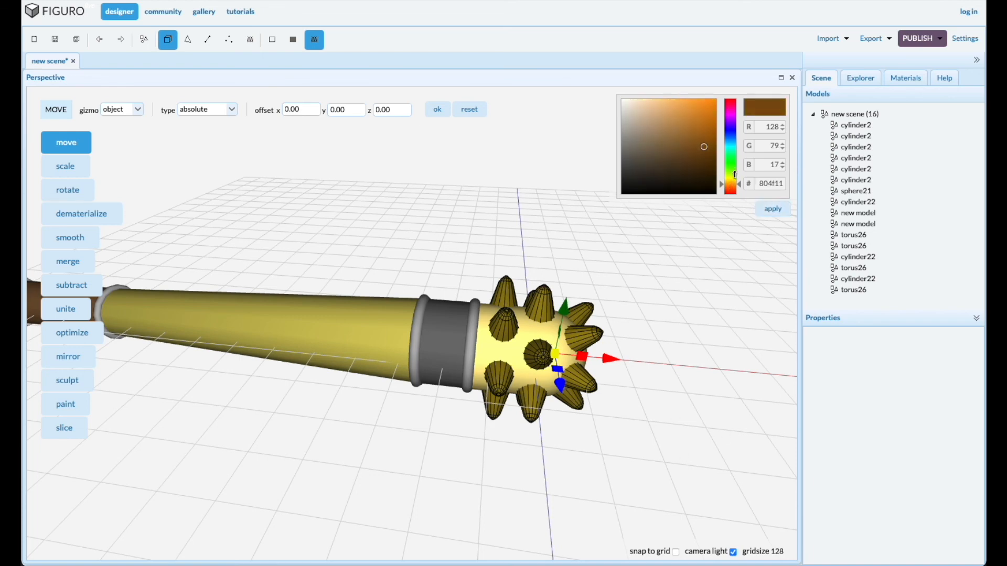
{"action": "left_click", "coordinate": [730, 187]}
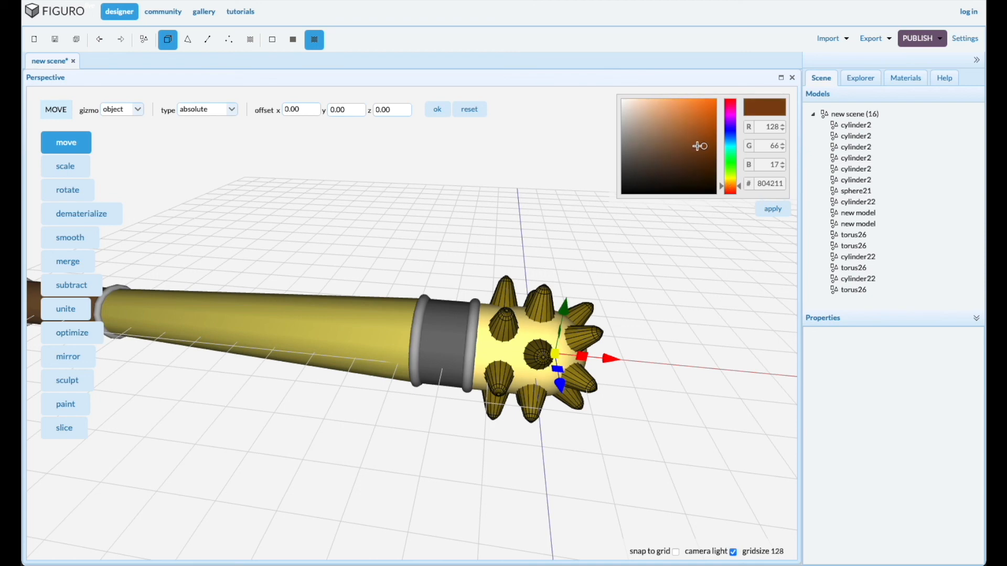
{"action": "left_click_drag", "start_coordinate": [702, 145], "coordinate": [693, 140]}
{"action": "left_click", "coordinate": [773, 209]}
{"action": "left_click", "coordinate": [511, 469]}
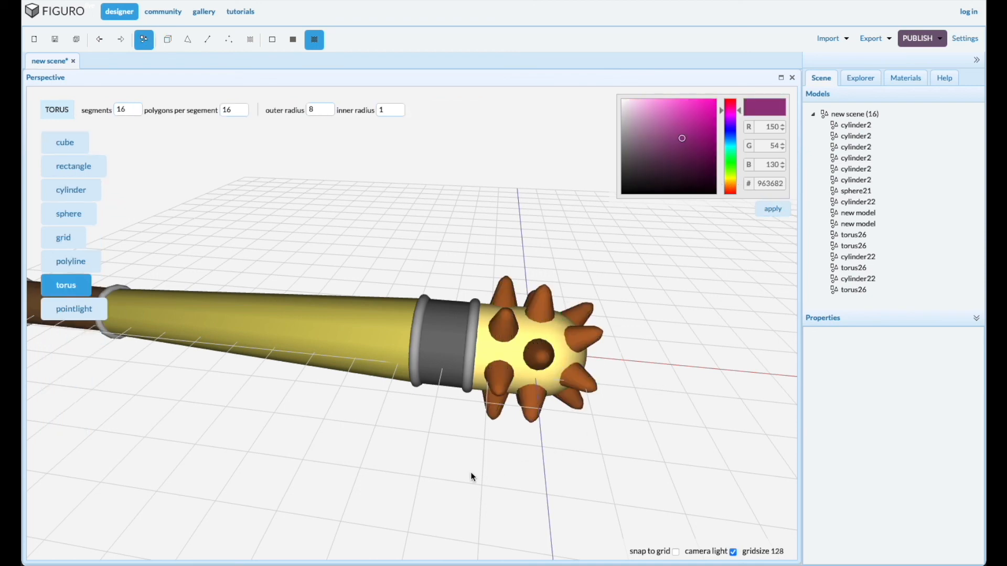
Colour the sphere of the mace head light grey with dedede and deselect it
{"action": "left_click_drag", "start_coordinate": [472, 474], "coordinate": [478, 471]}
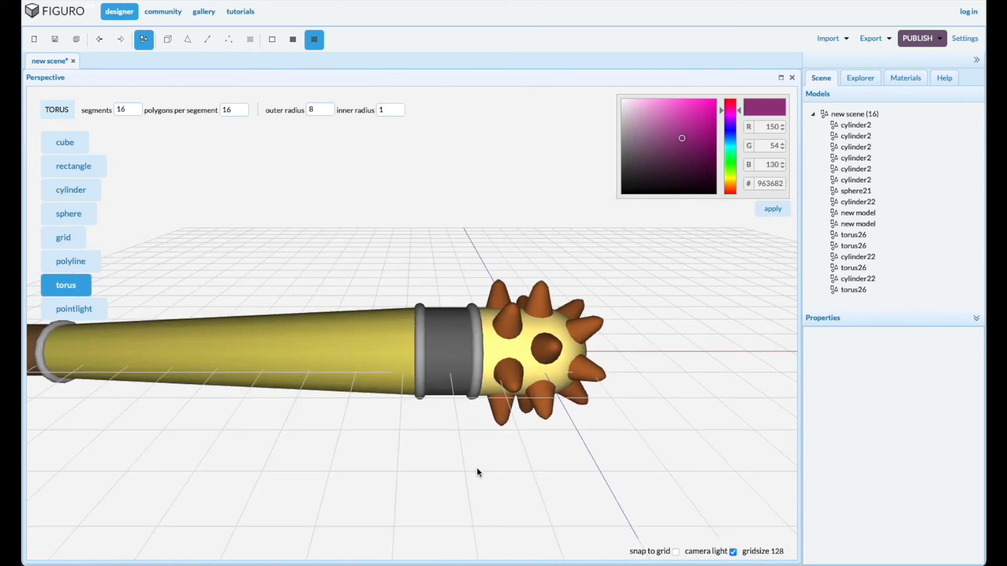
{"action": "left_click", "coordinate": [500, 342]}
{"action": "left_click_drag", "start_coordinate": [660, 108], "coordinate": [619, 110]}
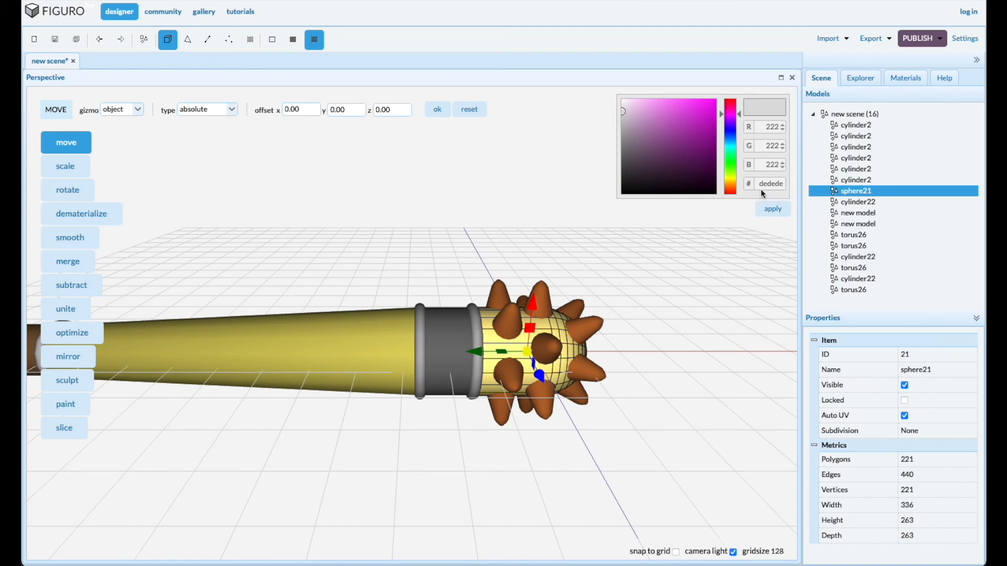
{"action": "left_click", "coordinate": [775, 211]}
{"action": "left_click_drag", "start_coordinate": [532, 418], "coordinate": [432, 465]}
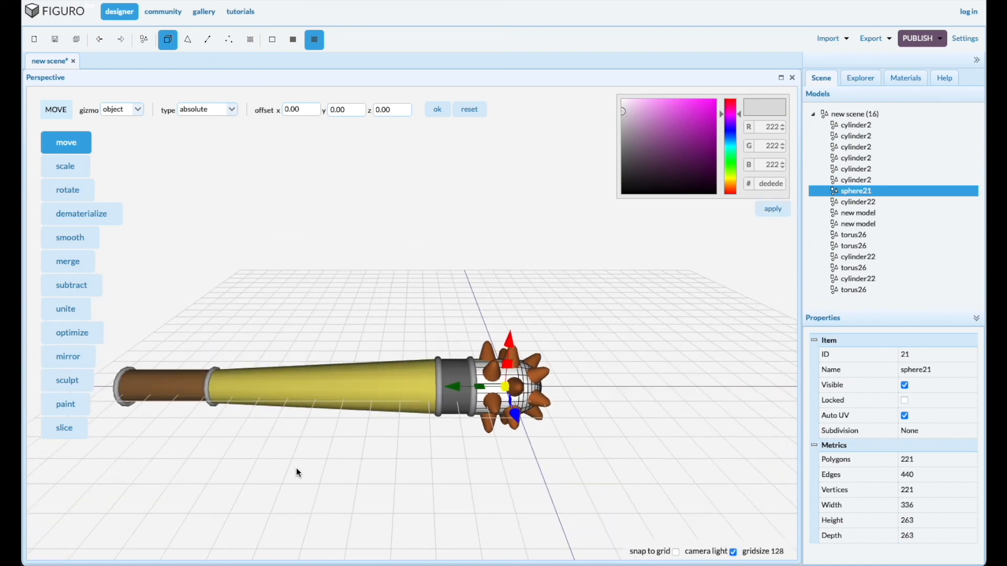
{"action": "right_click_drag", "start_coordinate": [297, 468], "coordinate": [358, 451]}
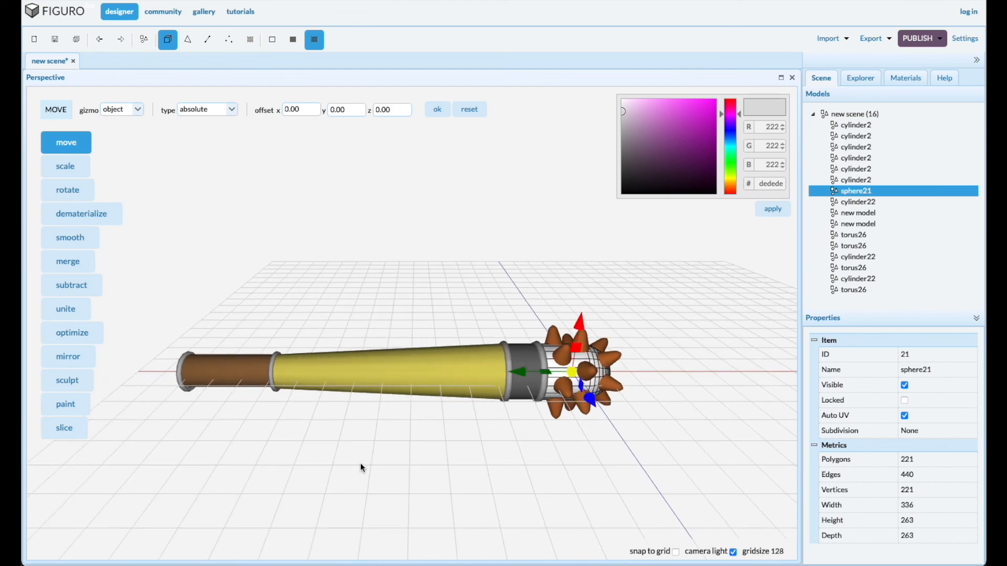
{"action": "left_click", "coordinate": [360, 464]}
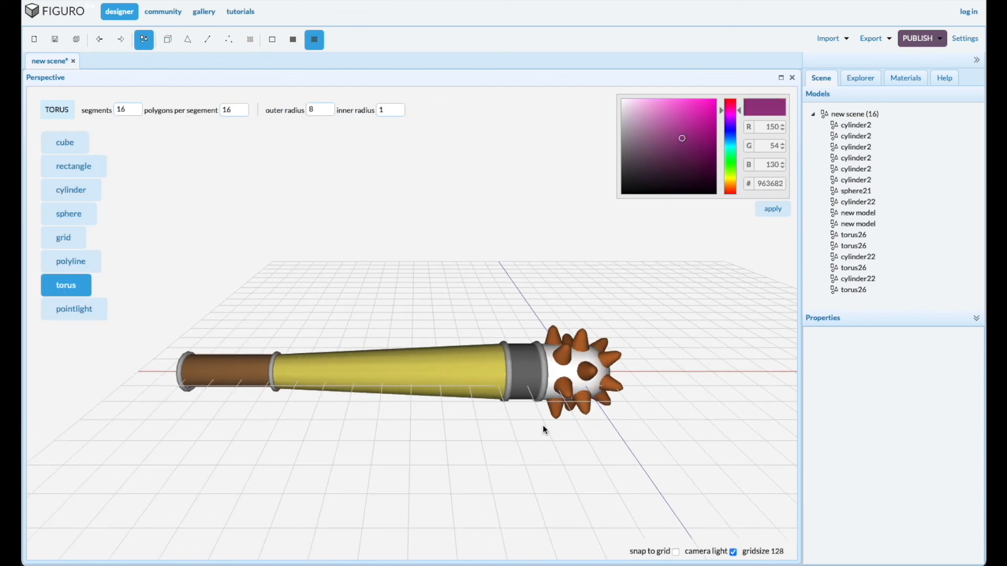